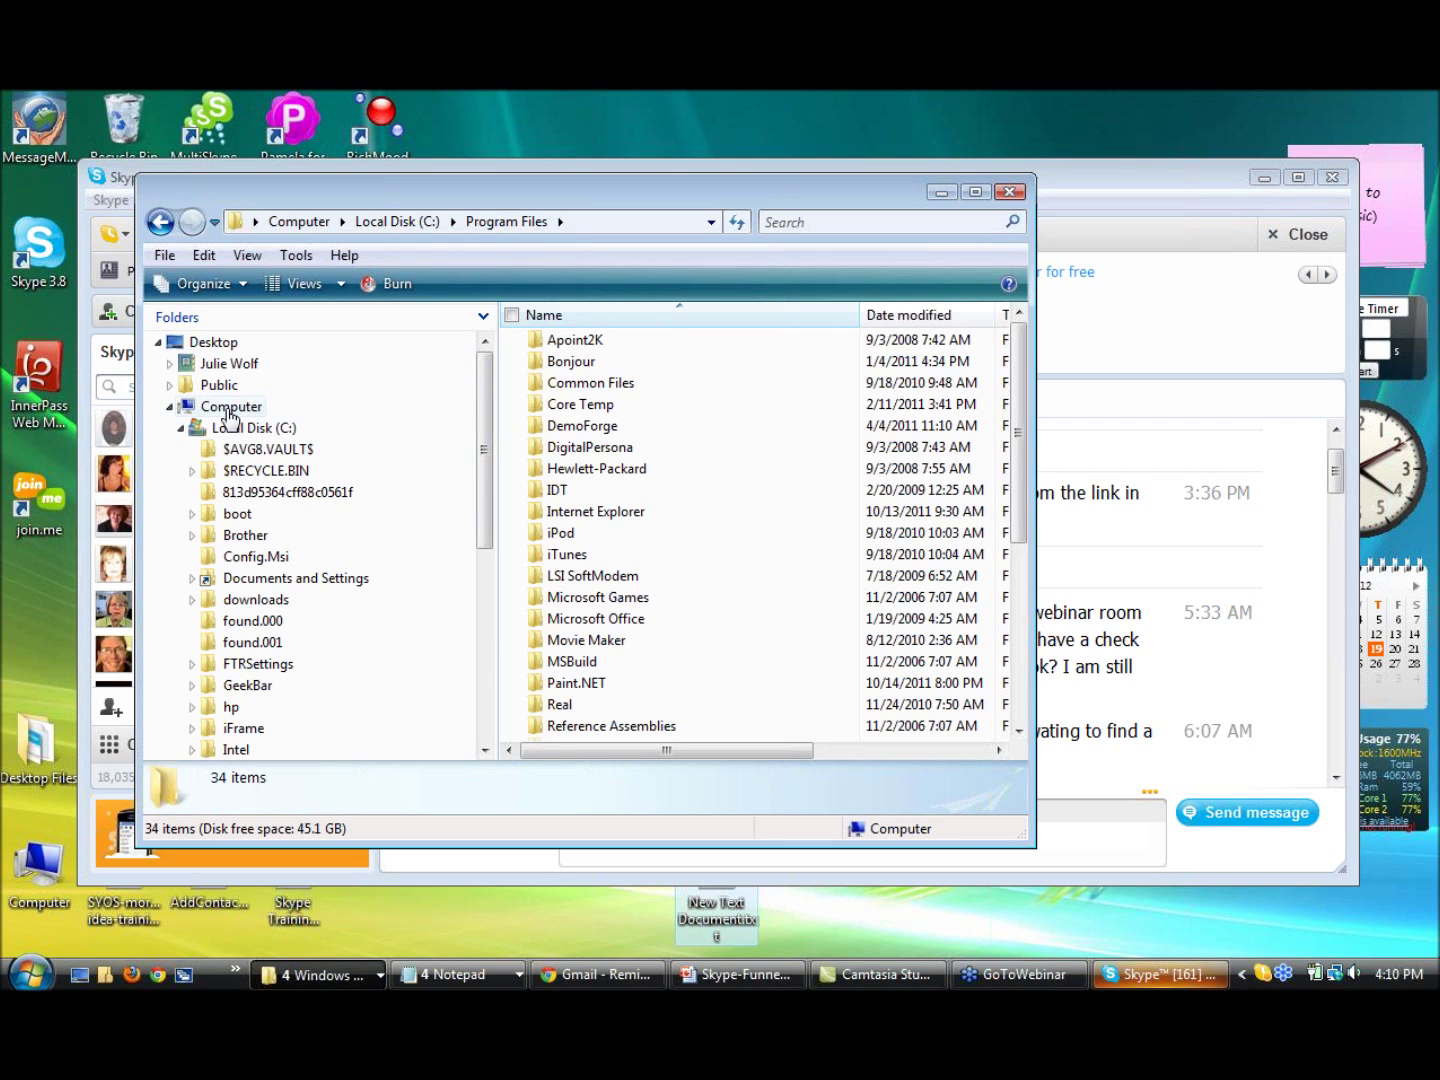
Open Local Disk (C:) in a new Computer window
{"action": "left_click", "coordinate": [44, 982]}
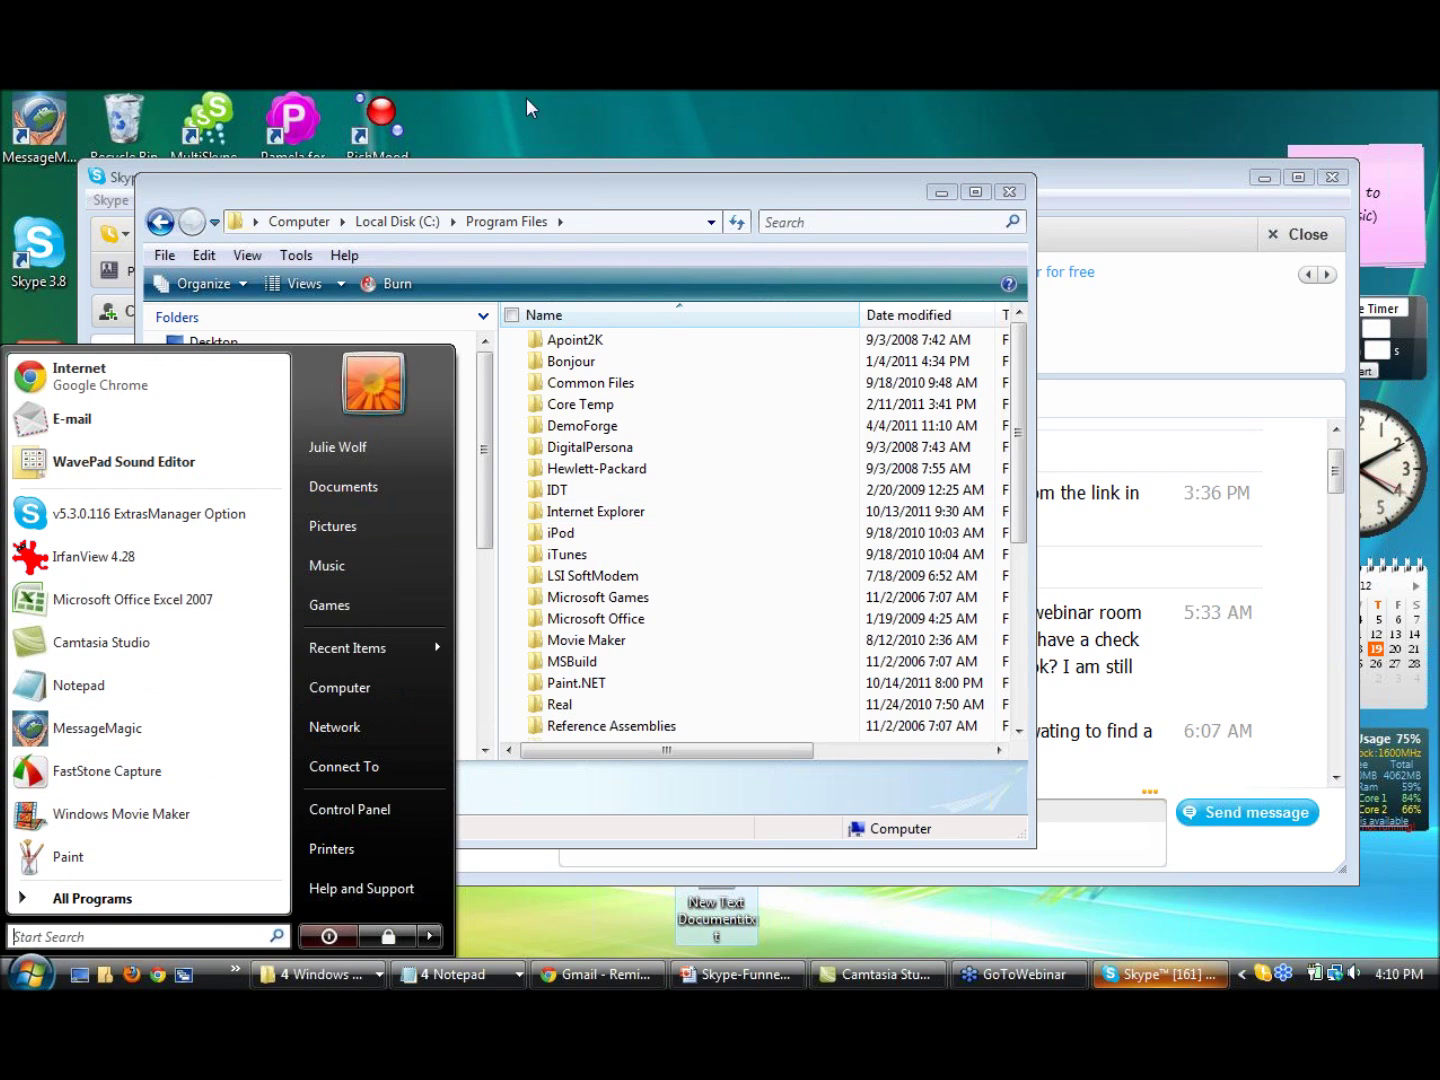
{"action": "left_click", "coordinate": [361, 686]}
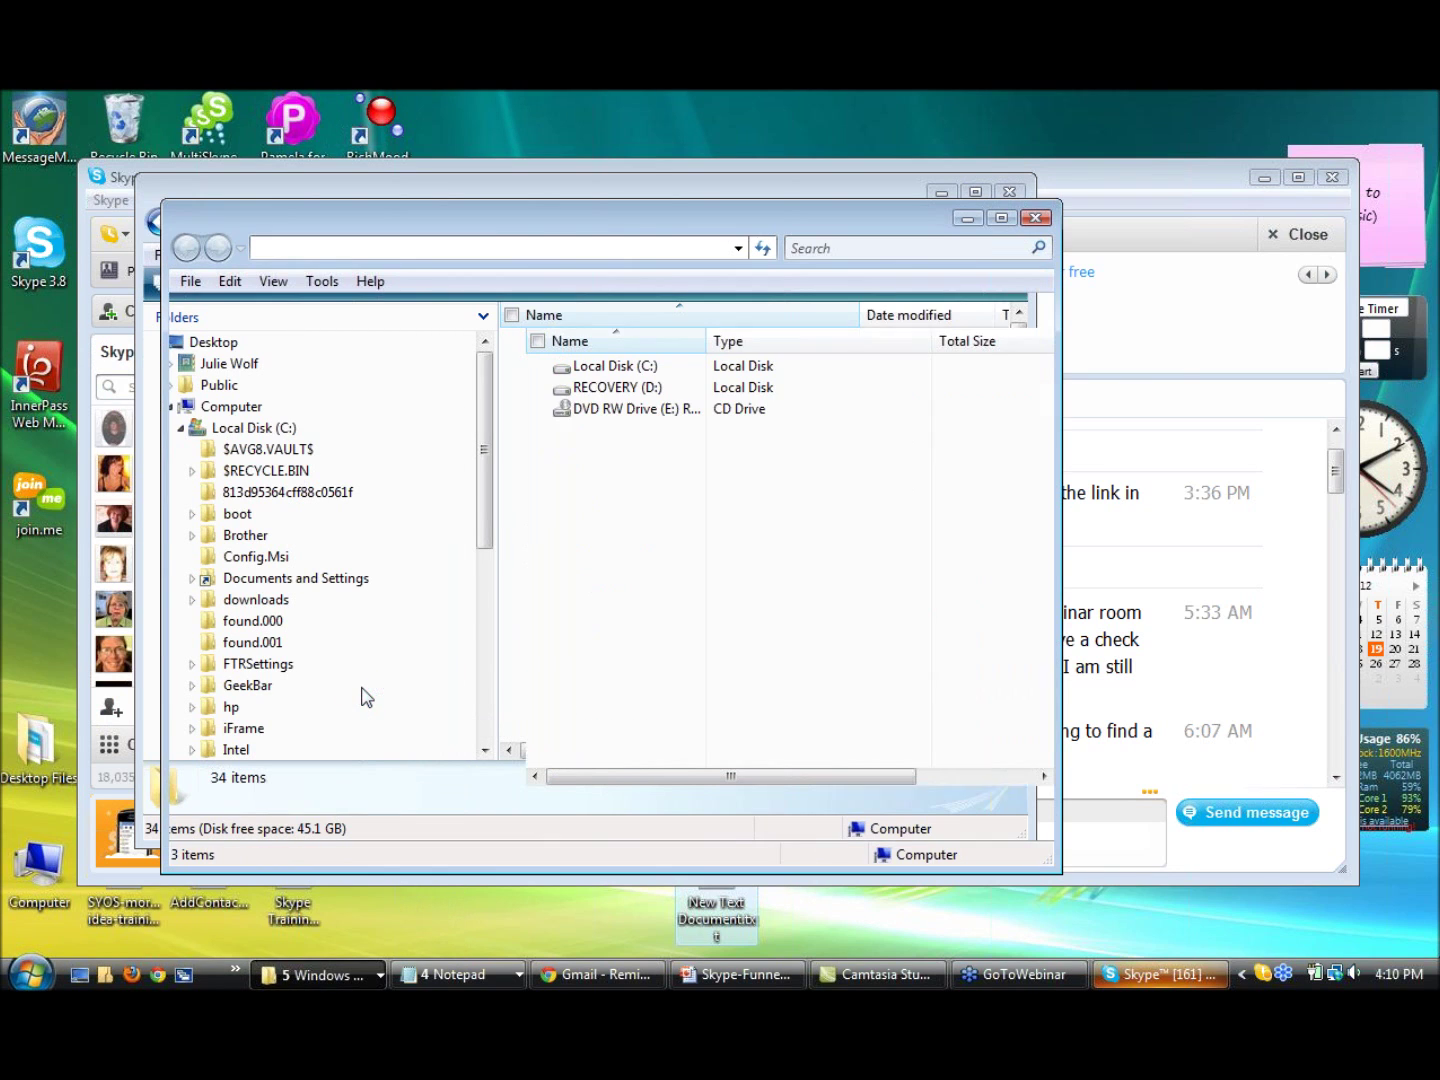
{"action": "double_click", "coordinate": [565, 368]}
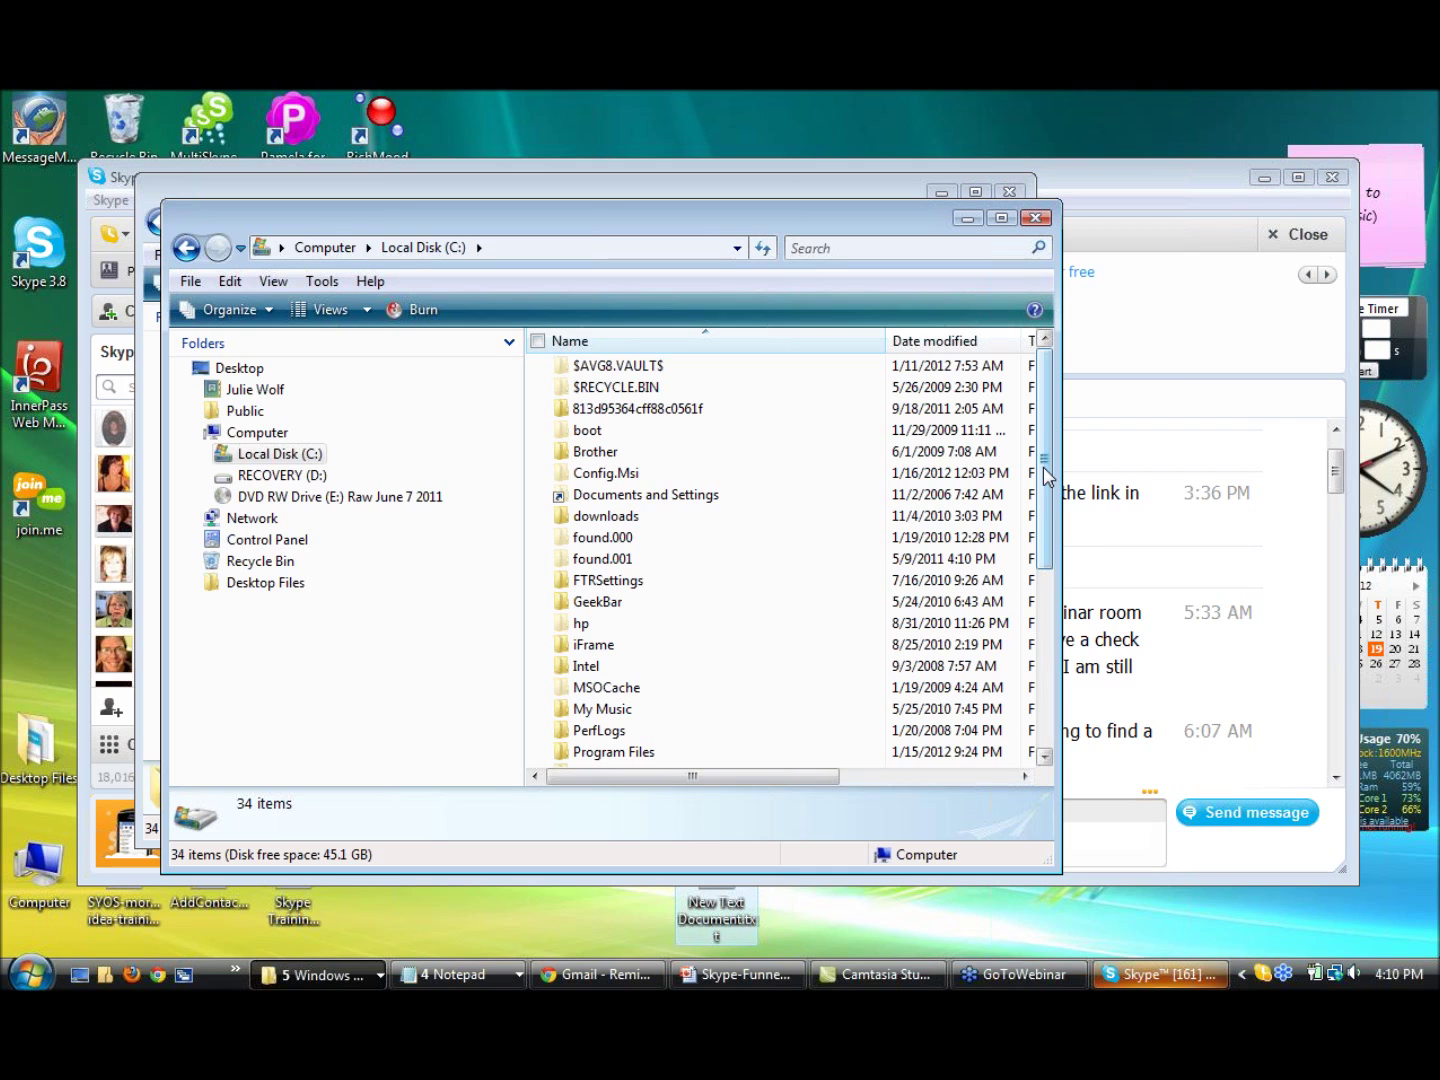
Open the Program Files folder on Local Disk (C:) and look through its subfolders for Skype
{"action": "left_click_drag", "start_coordinate": [1045, 474], "coordinate": [1049, 598]}
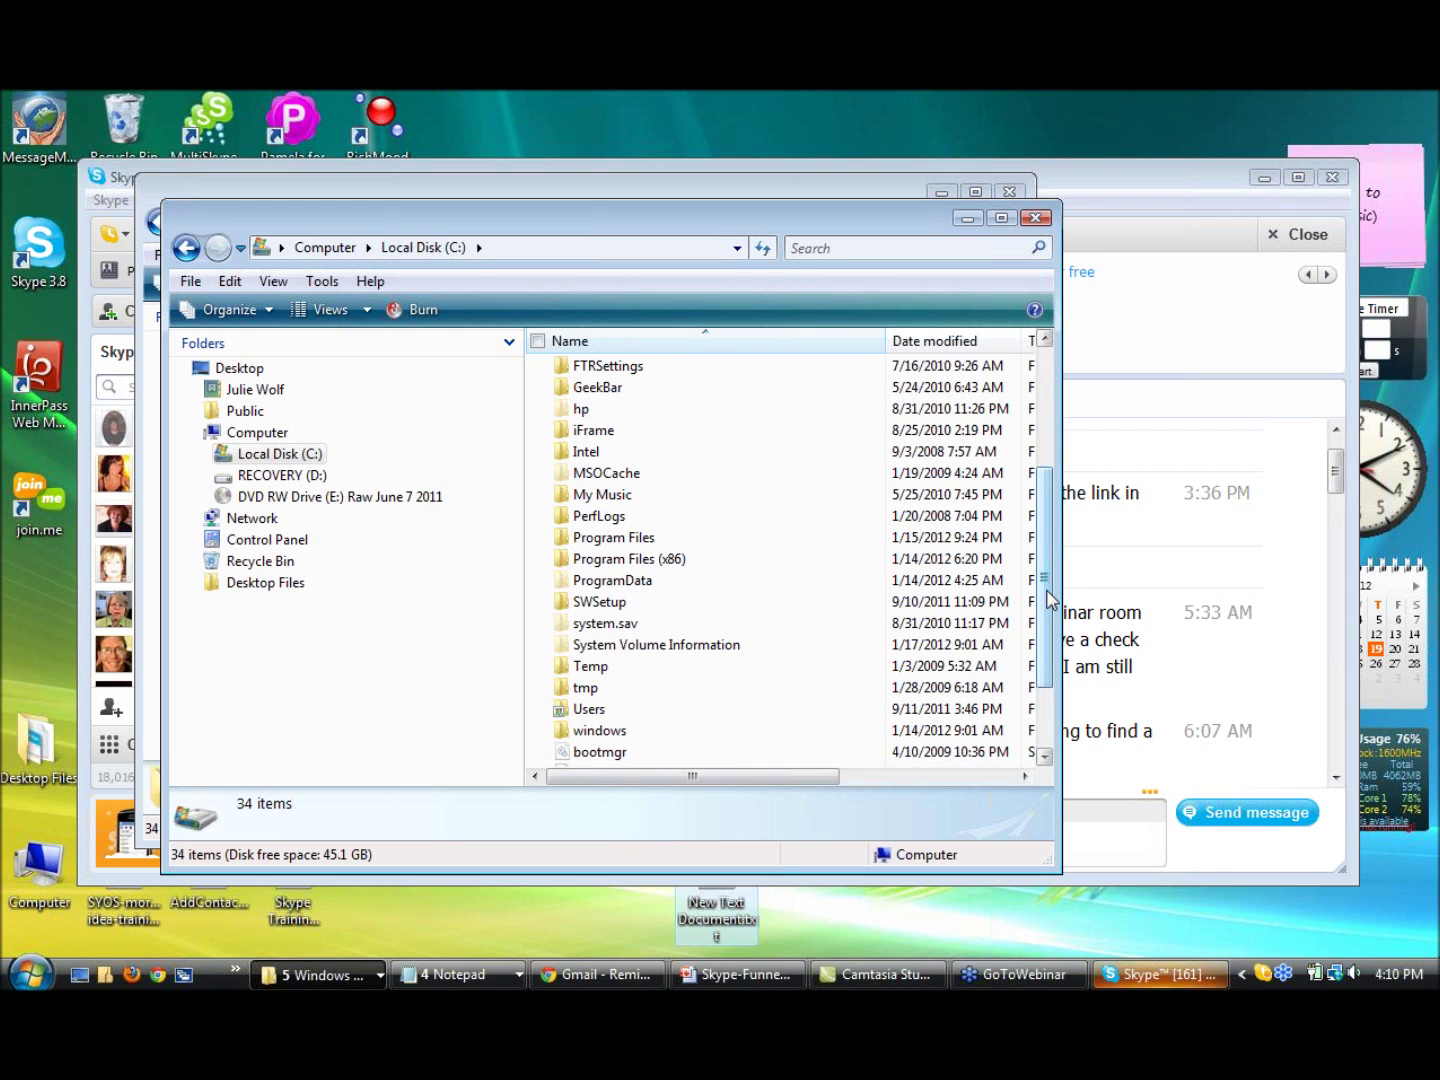
{"action": "double_click", "coordinate": [563, 538]}
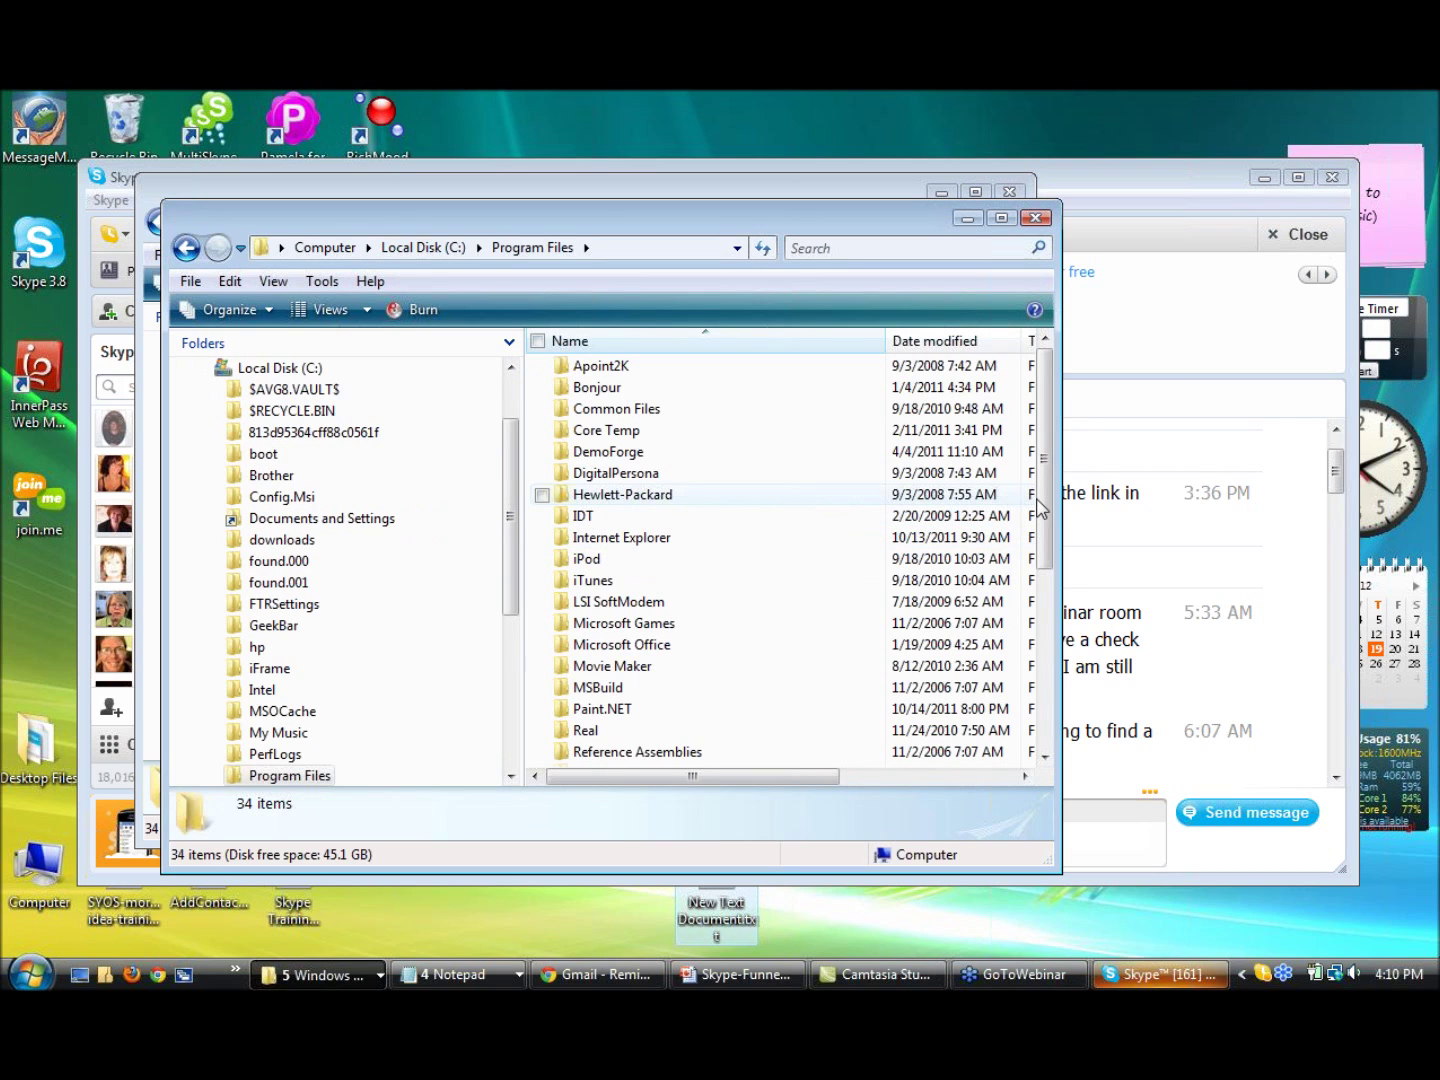
{"action": "left_click_drag", "start_coordinate": [1047, 462], "coordinate": [1045, 627]}
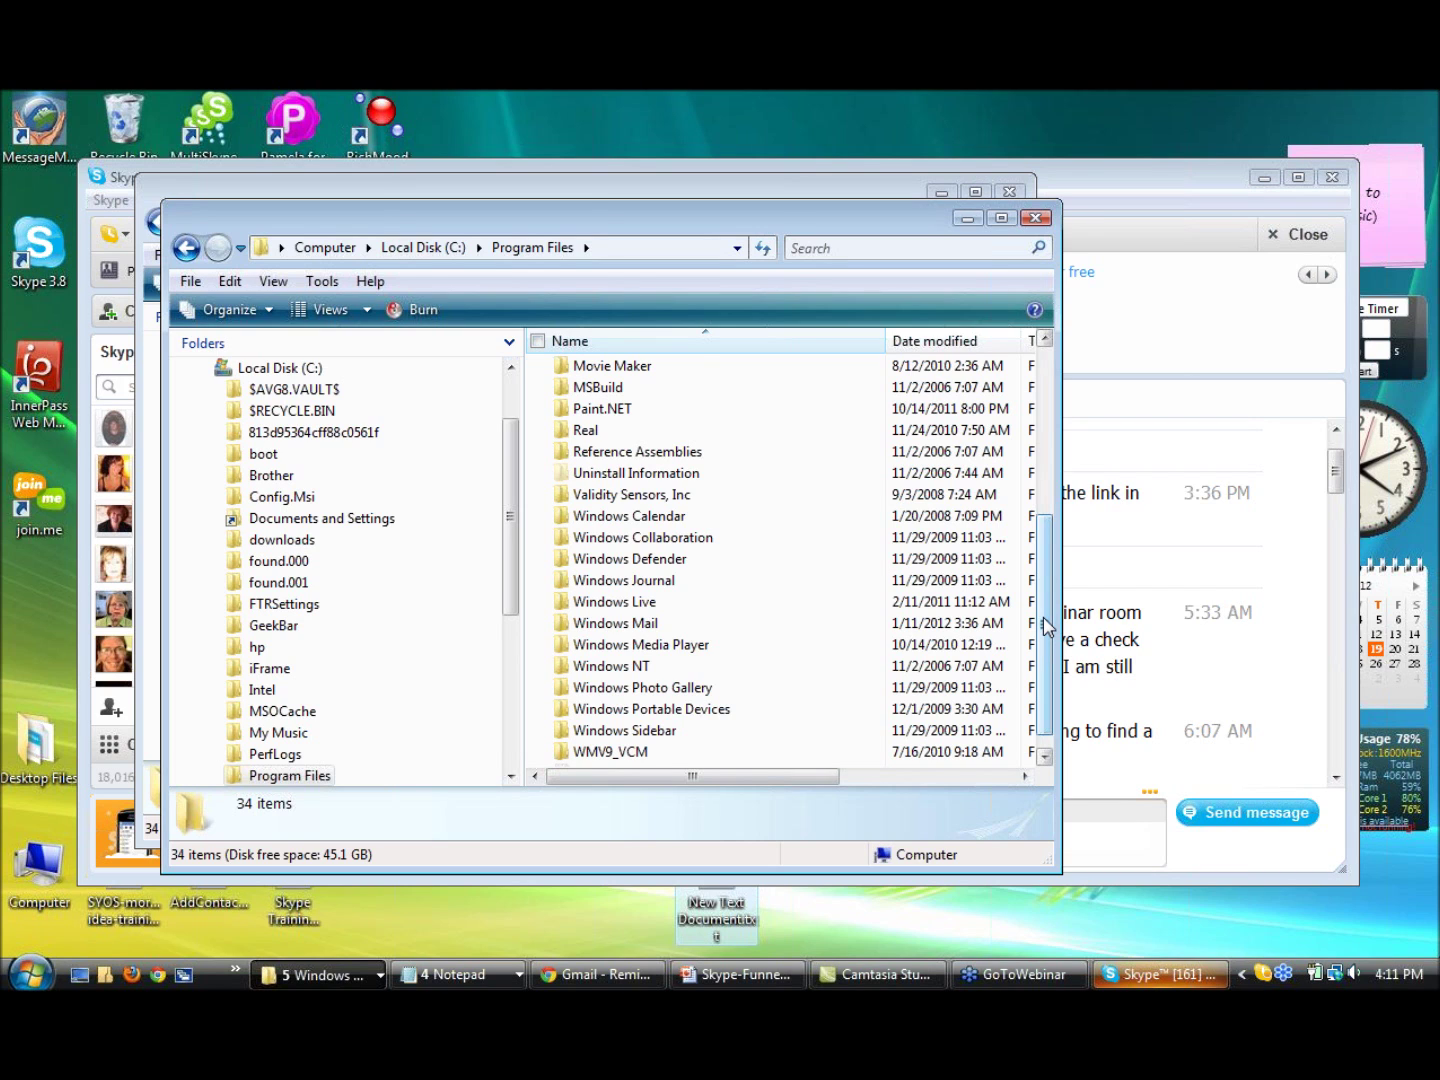
{"action": "left_click_drag", "start_coordinate": [1045, 625], "coordinate": [1046, 405]}
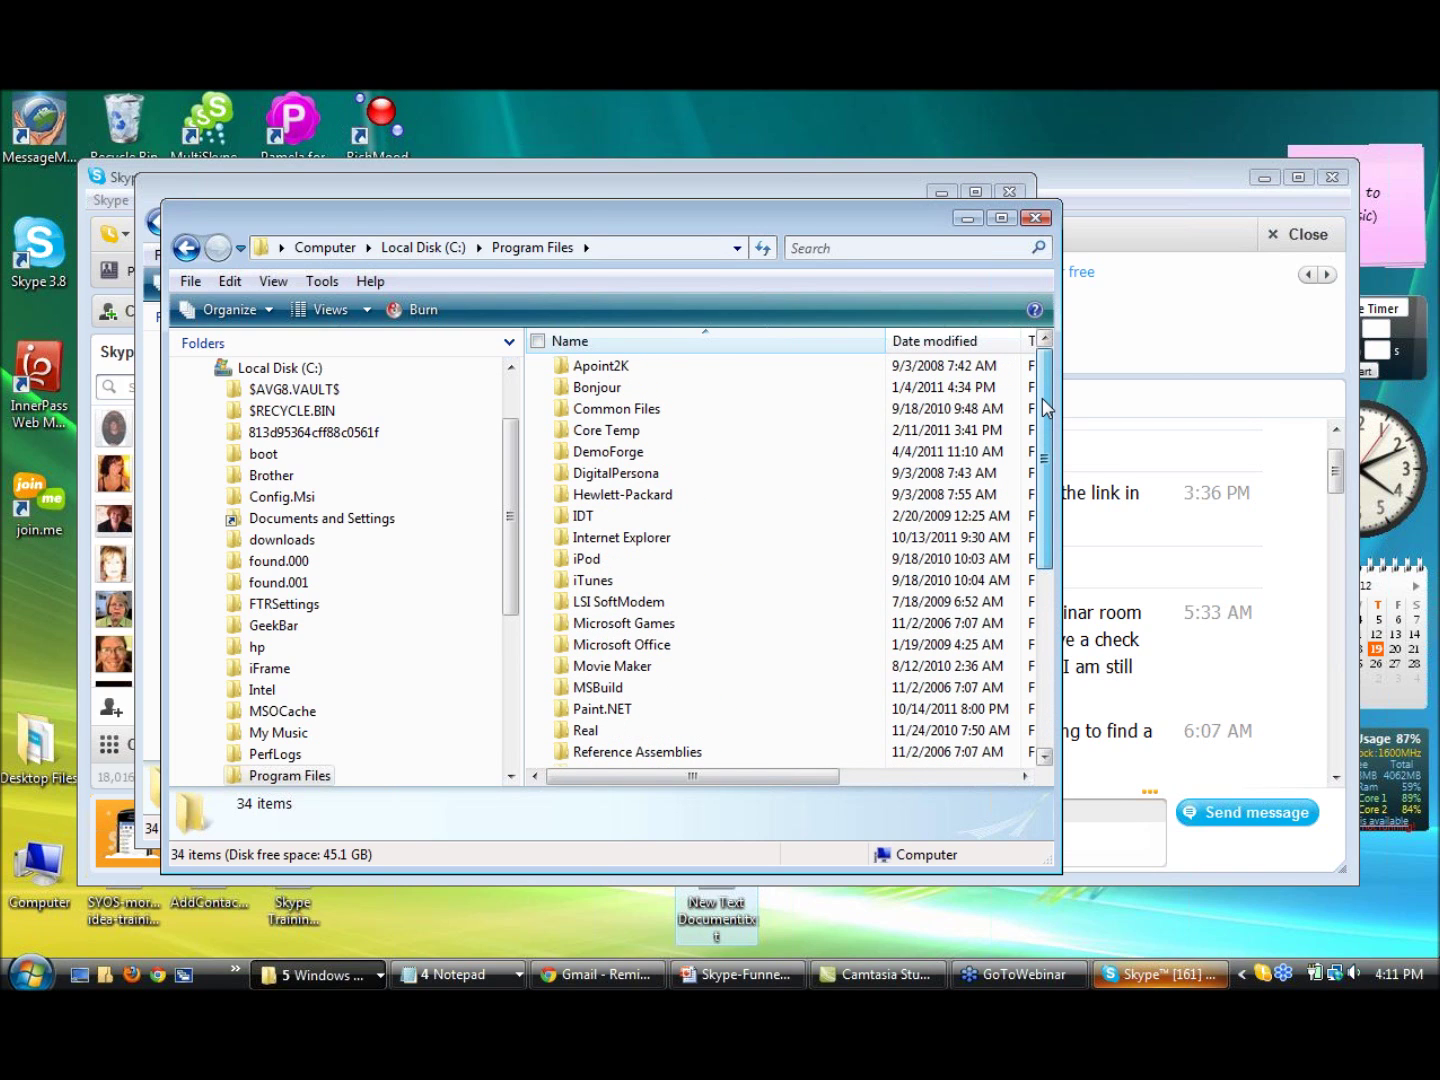
Go back to Local Disk (C:), open Program Files (x86) and find the Skype folders
{"action": "left_click", "coordinate": [418, 249]}
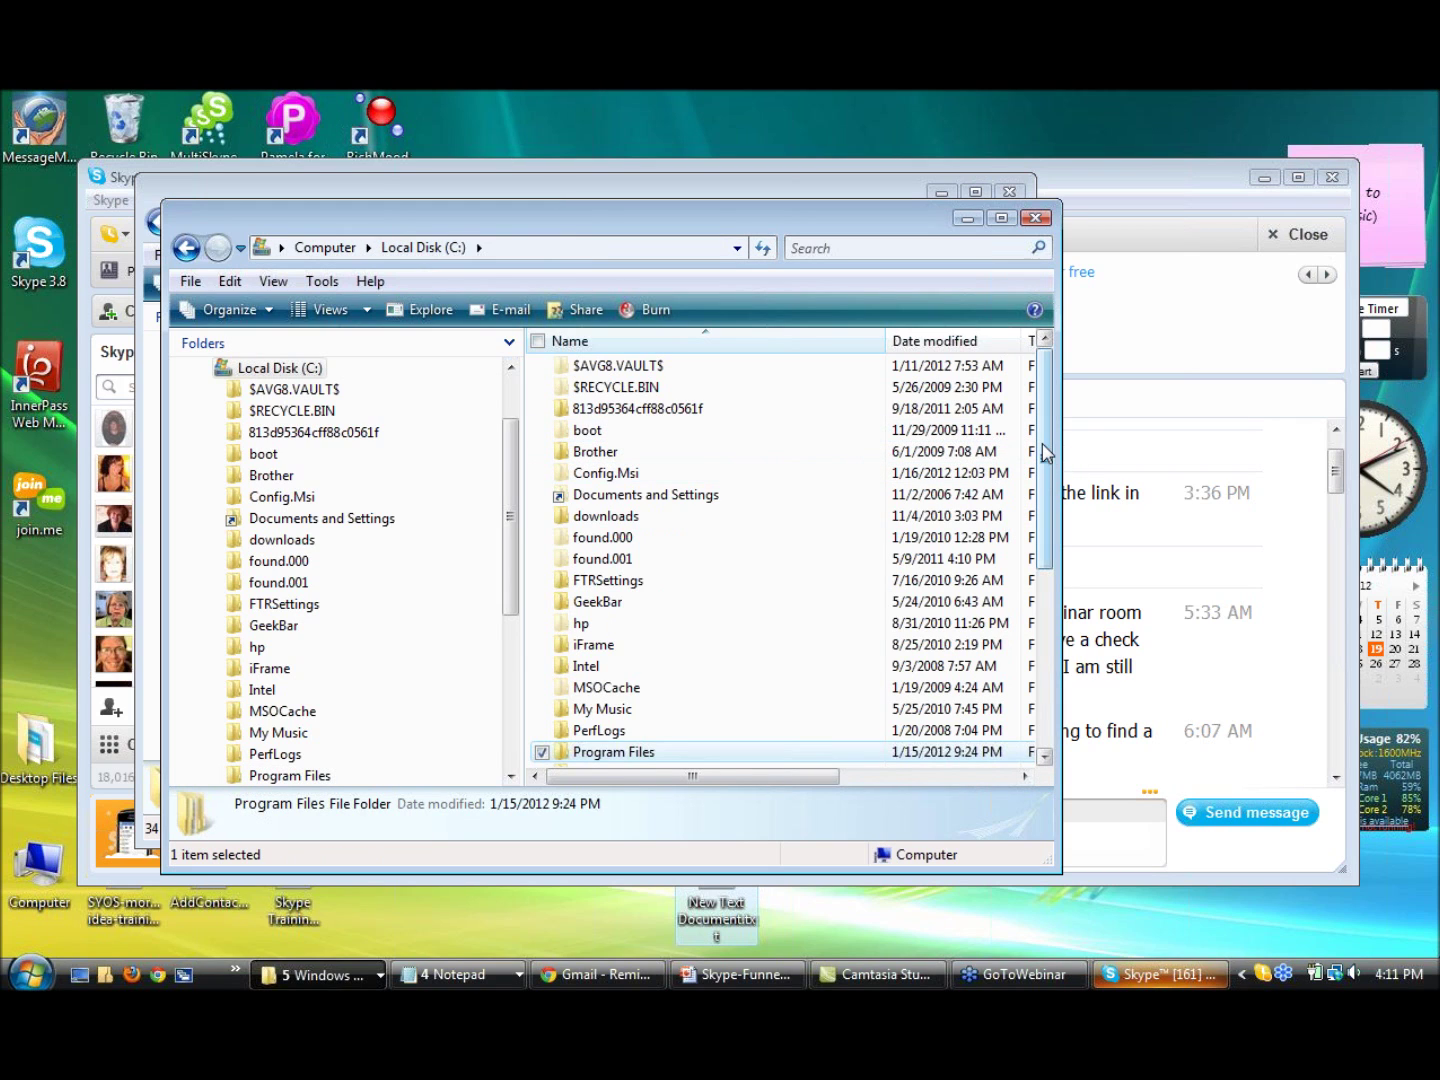
{"action": "left_click_drag", "start_coordinate": [1045, 452], "coordinate": [1045, 498]}
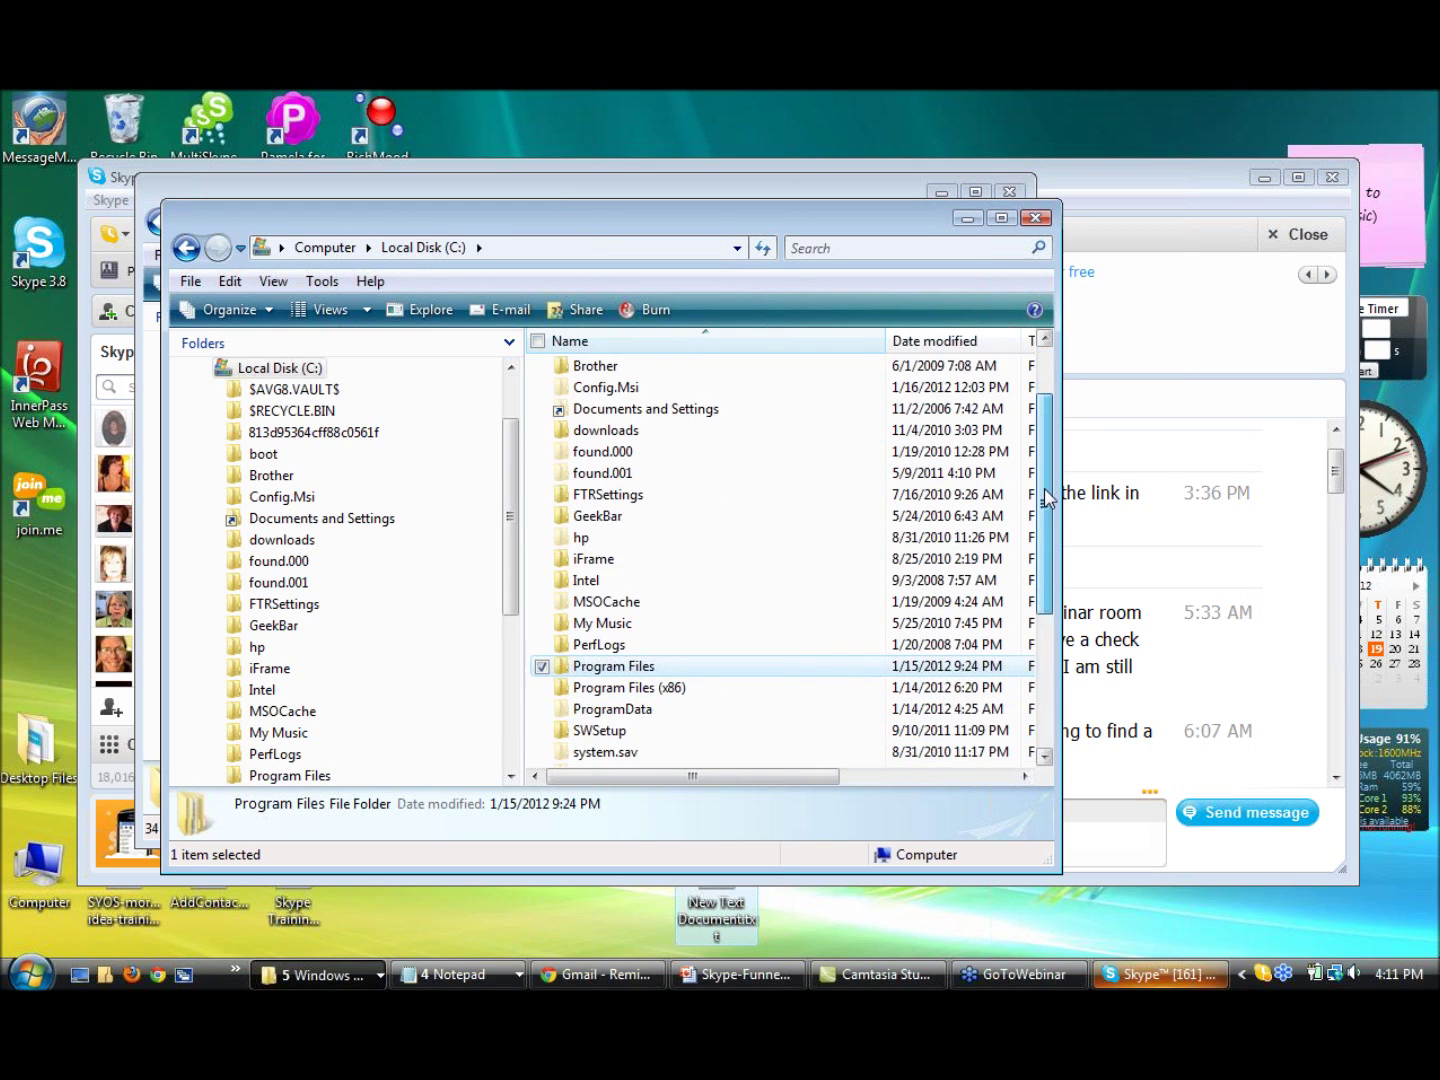
{"action": "double_click", "coordinate": [616, 693]}
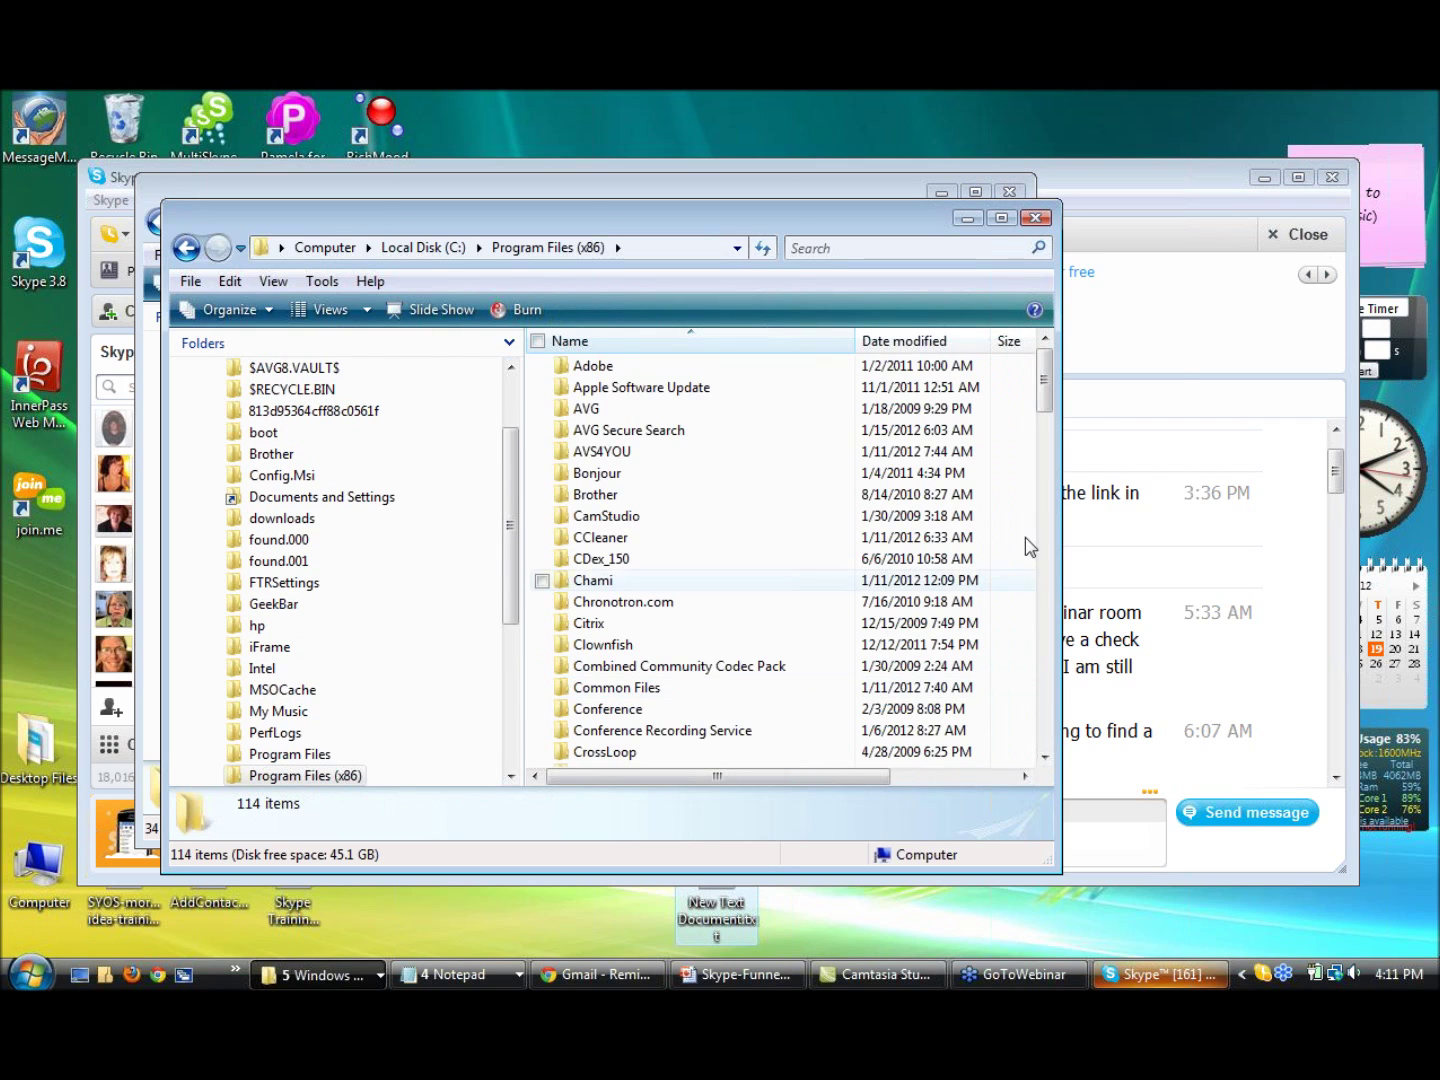
{"action": "left_click_drag", "start_coordinate": [1045, 395], "coordinate": [1043, 632]}
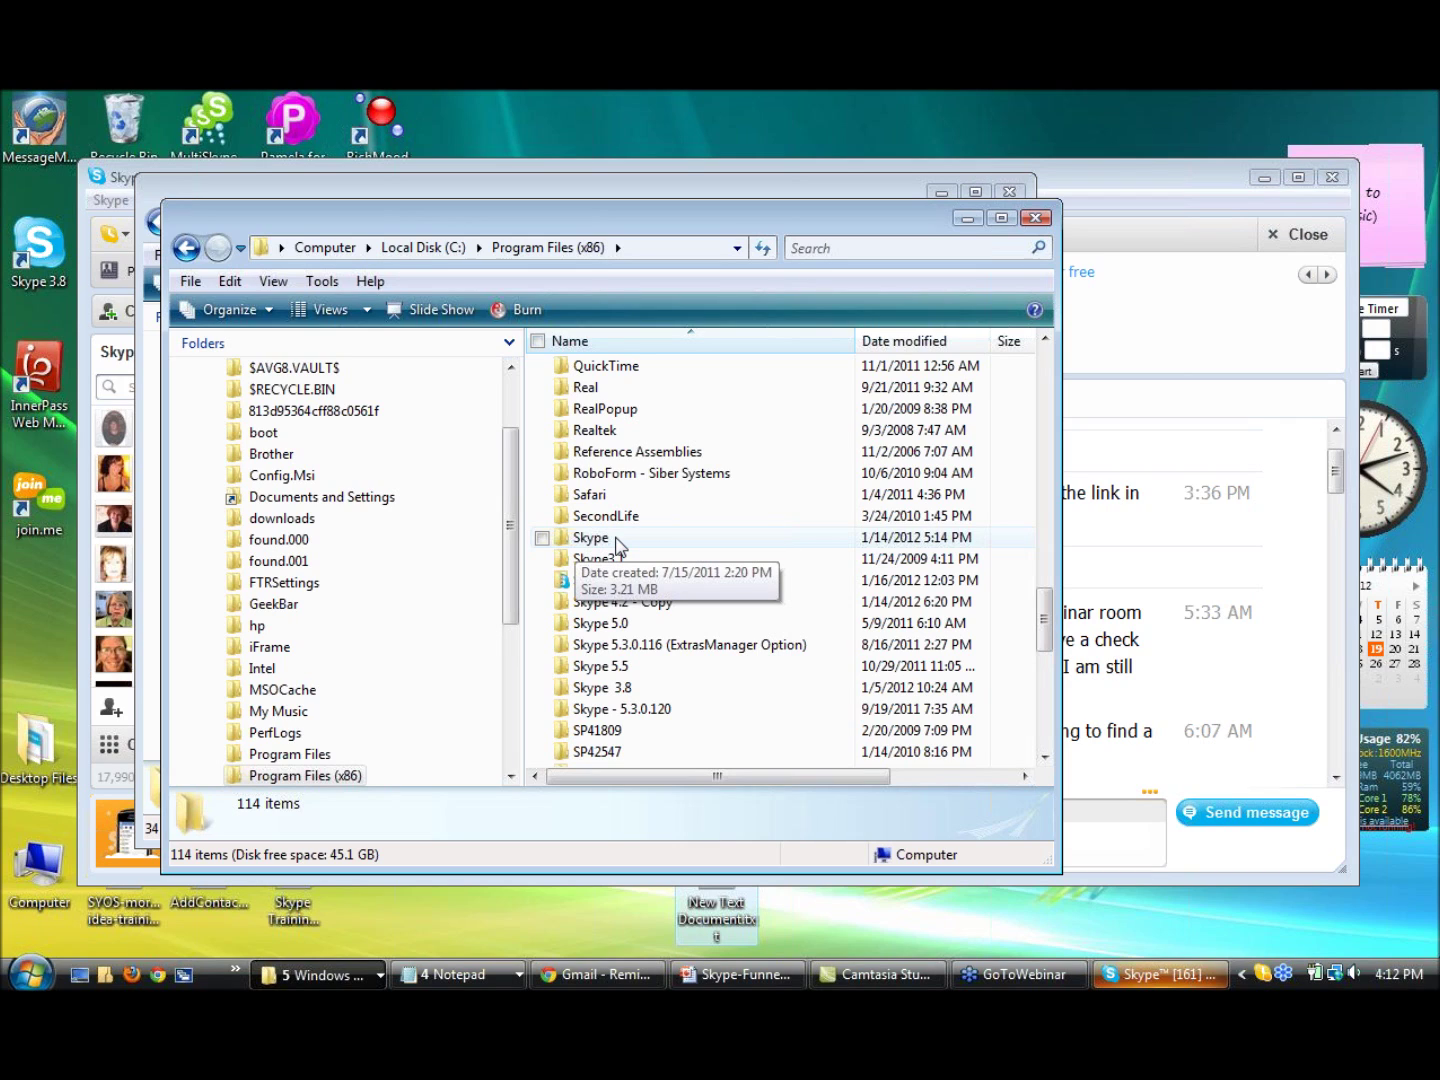
Duplicate the Skype folder within Program Files (x86), granting administrator permission for the copy
{"action": "right_click", "coordinate": [619, 545]}
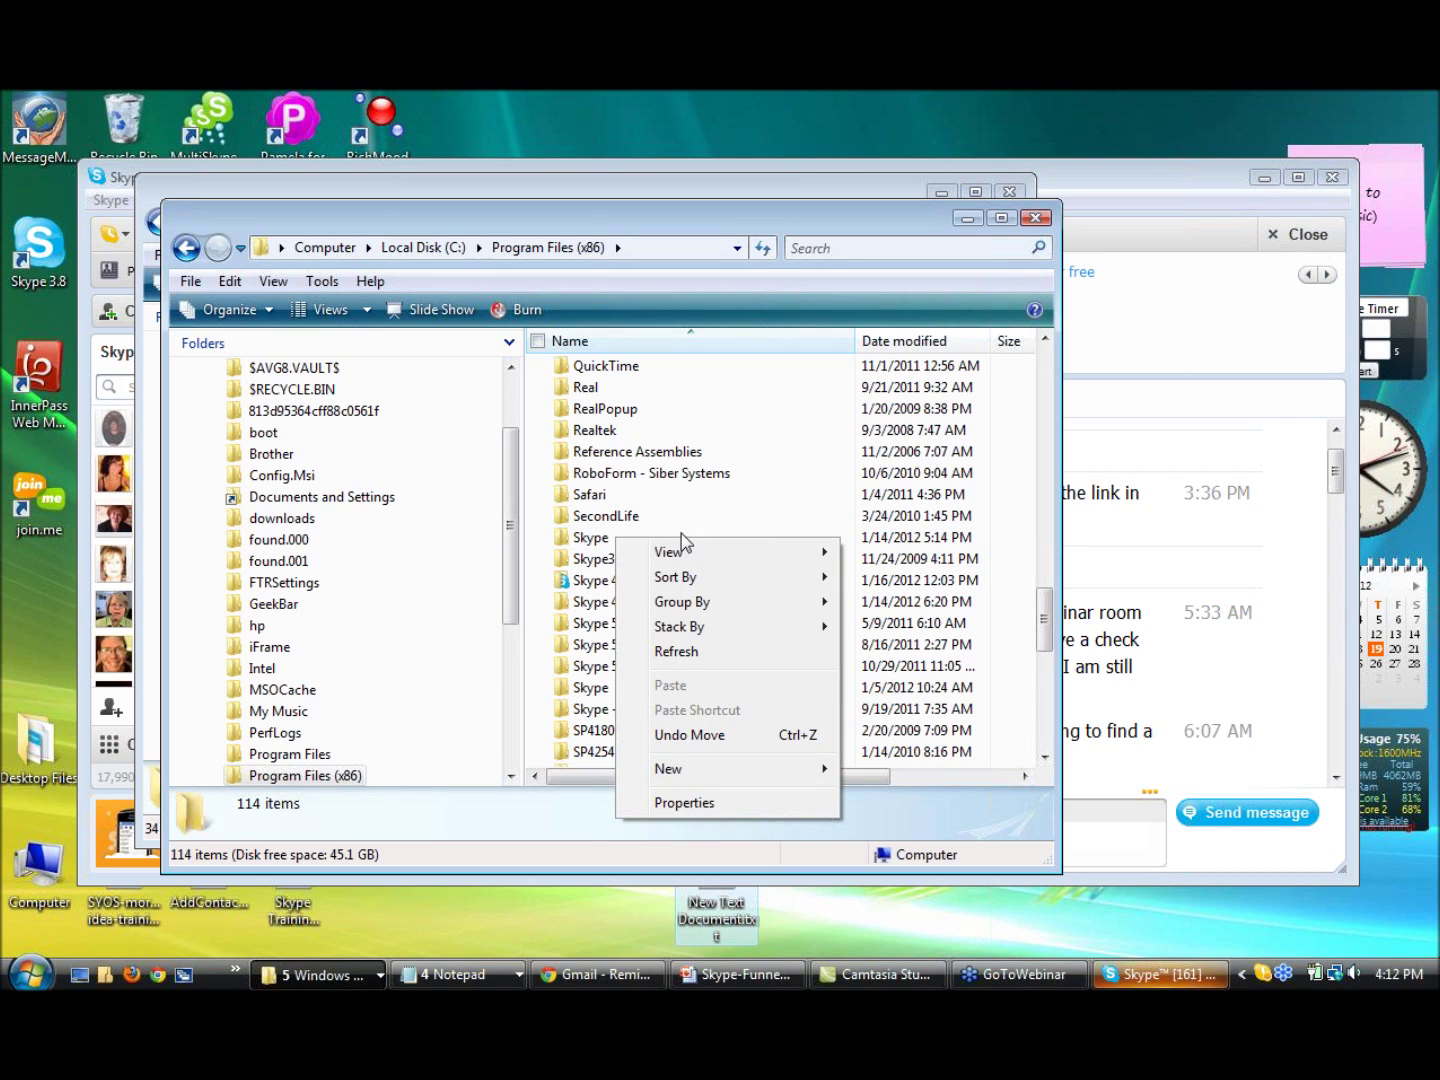
{"action": "left_click", "coordinate": [589, 548]}
{"action": "right_click", "coordinate": [590, 547]}
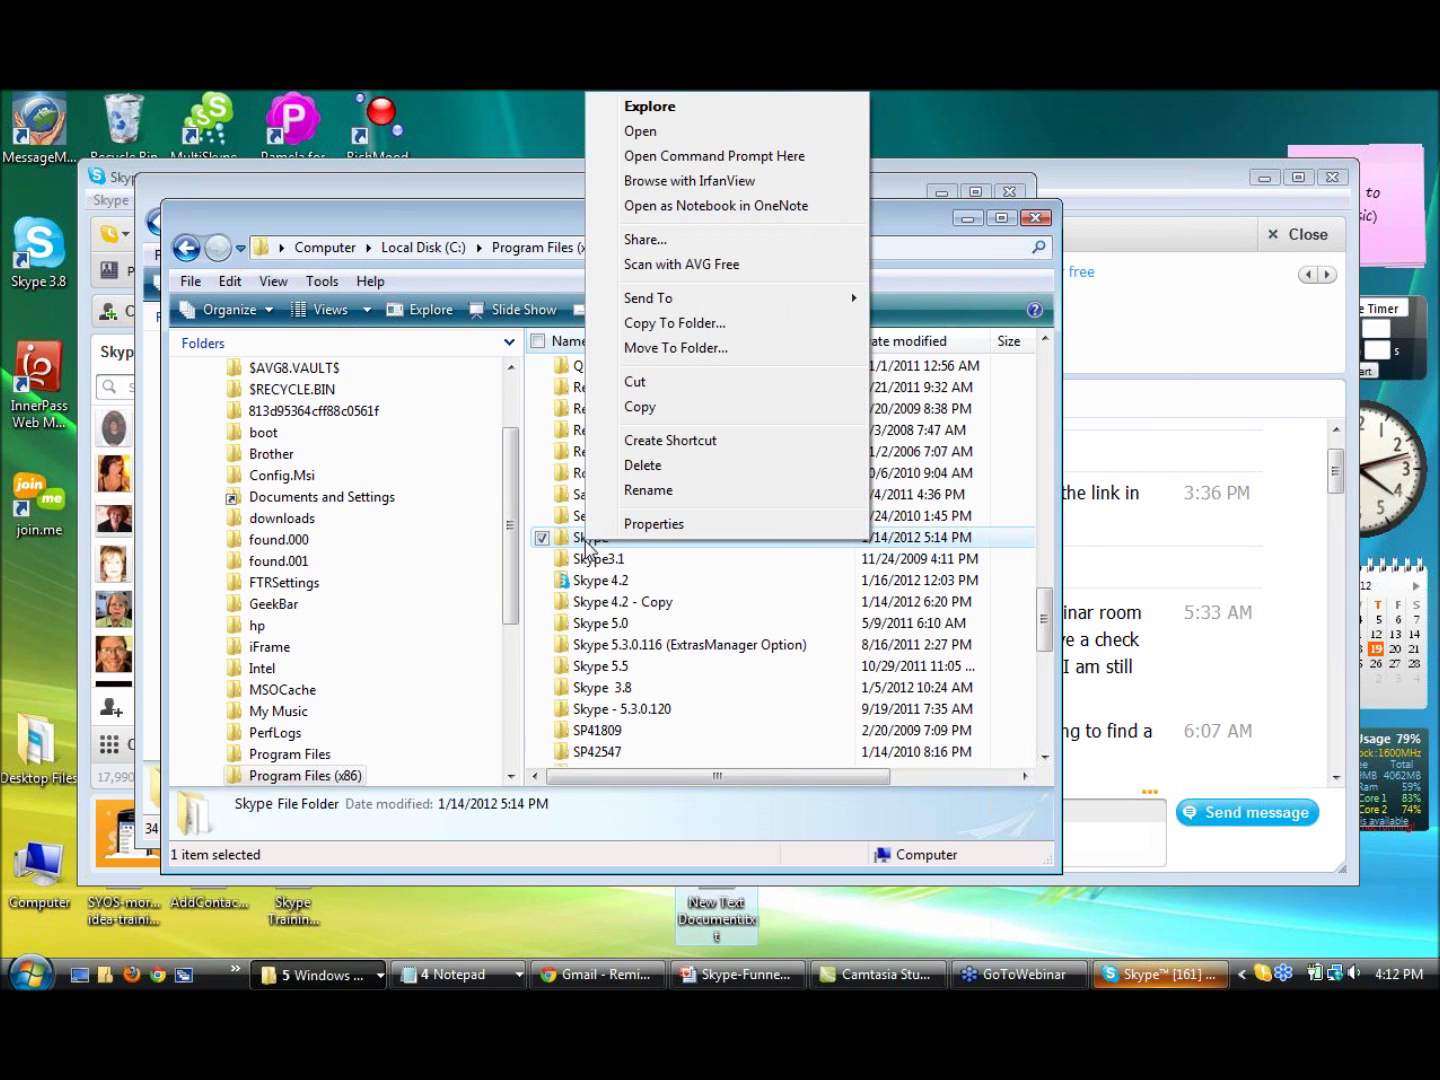
{"action": "left_click", "coordinate": [640, 408]}
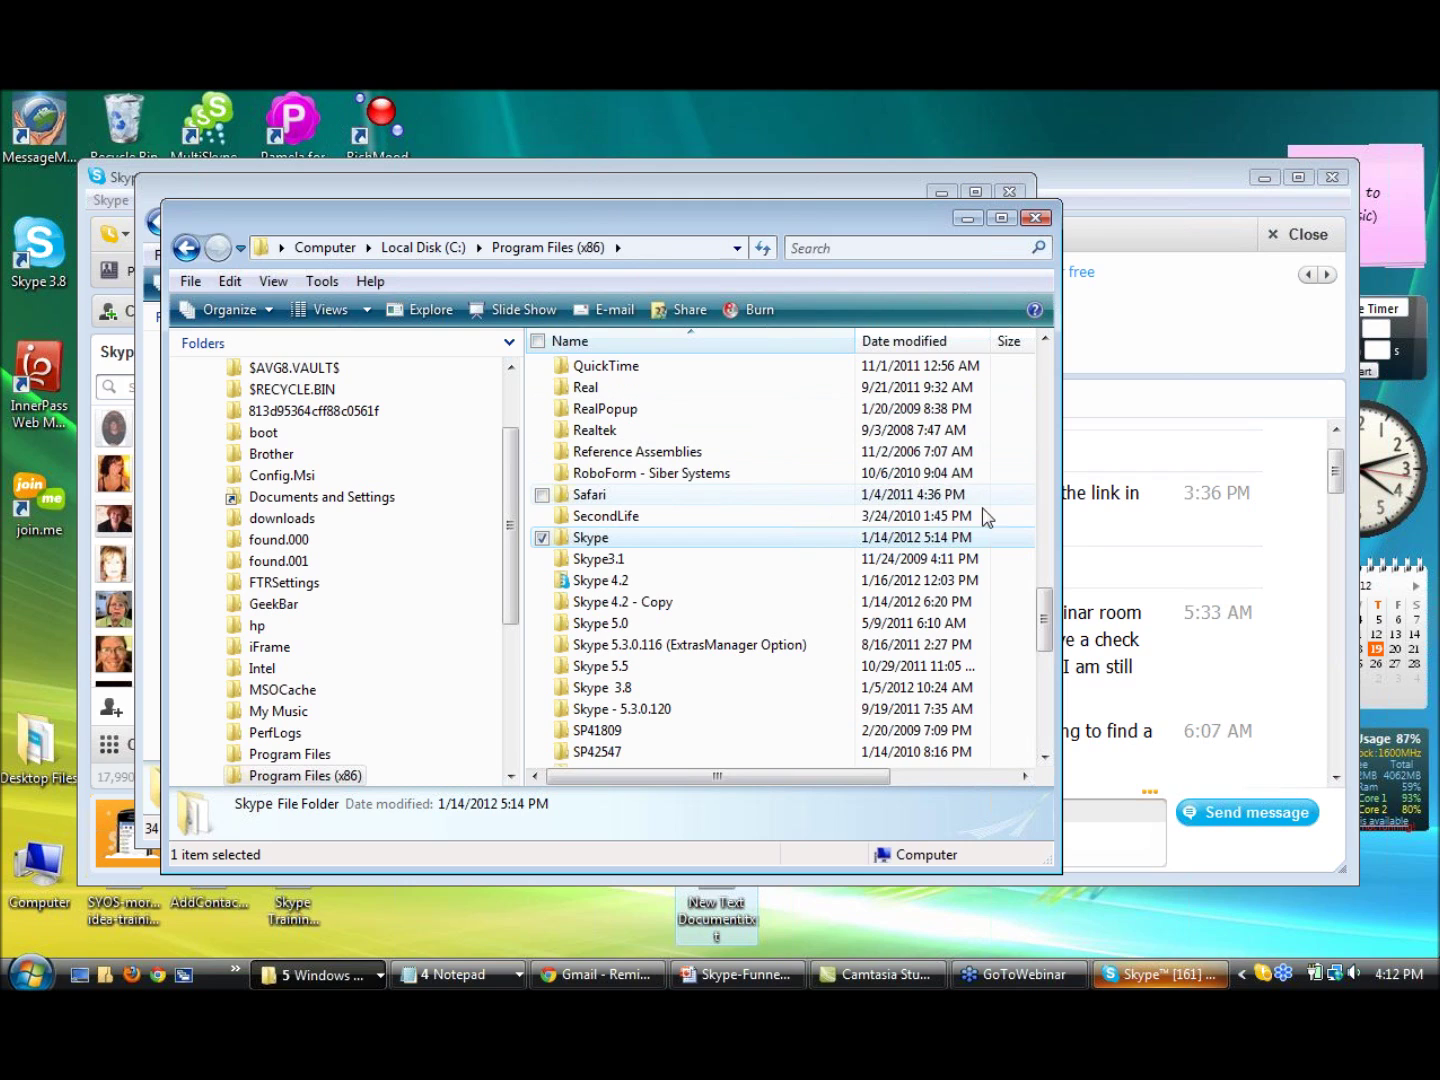
{"action": "right_click", "coordinate": [785, 513]}
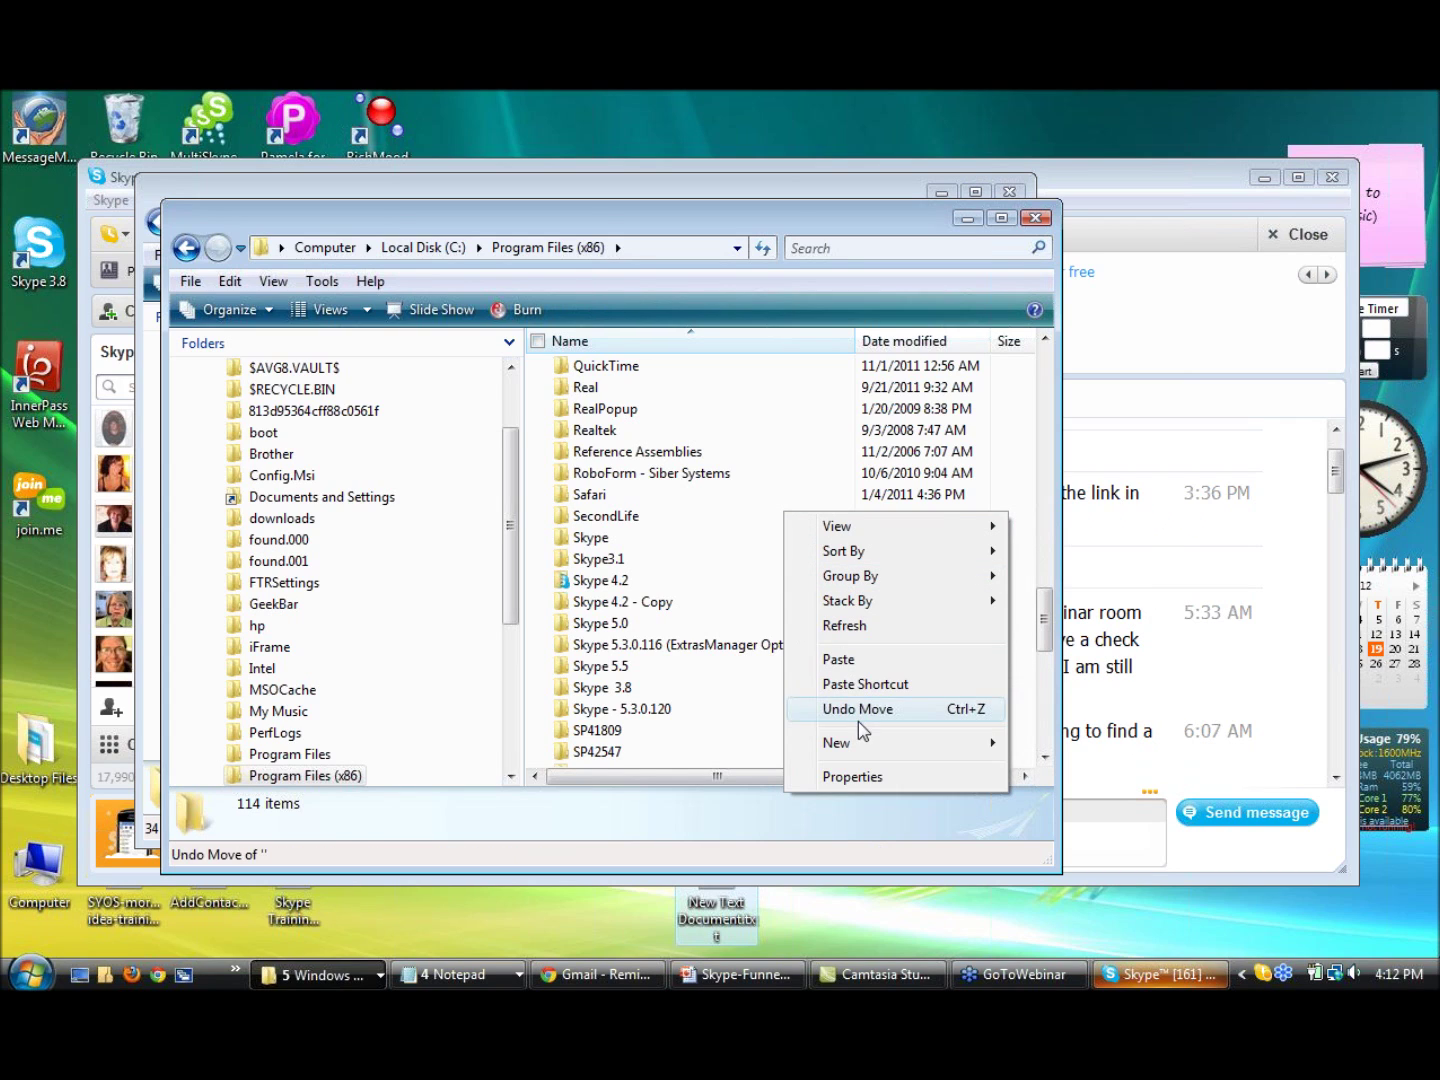
{"action": "left_click", "coordinate": [841, 662]}
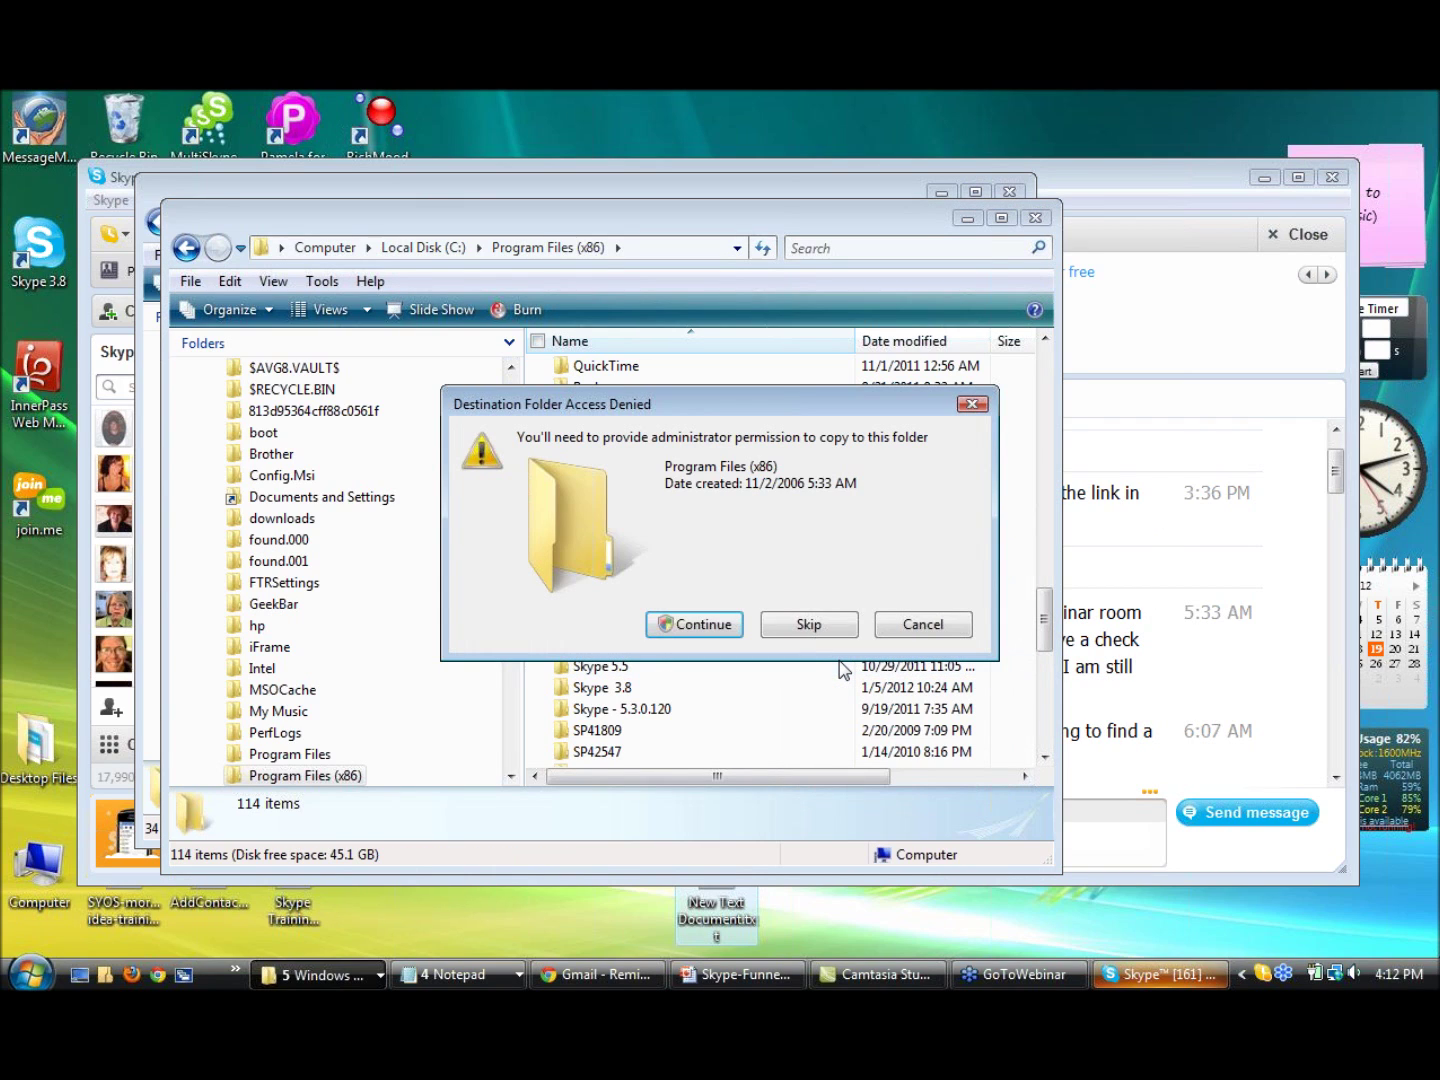
{"action": "left_click", "coordinate": [703, 630]}
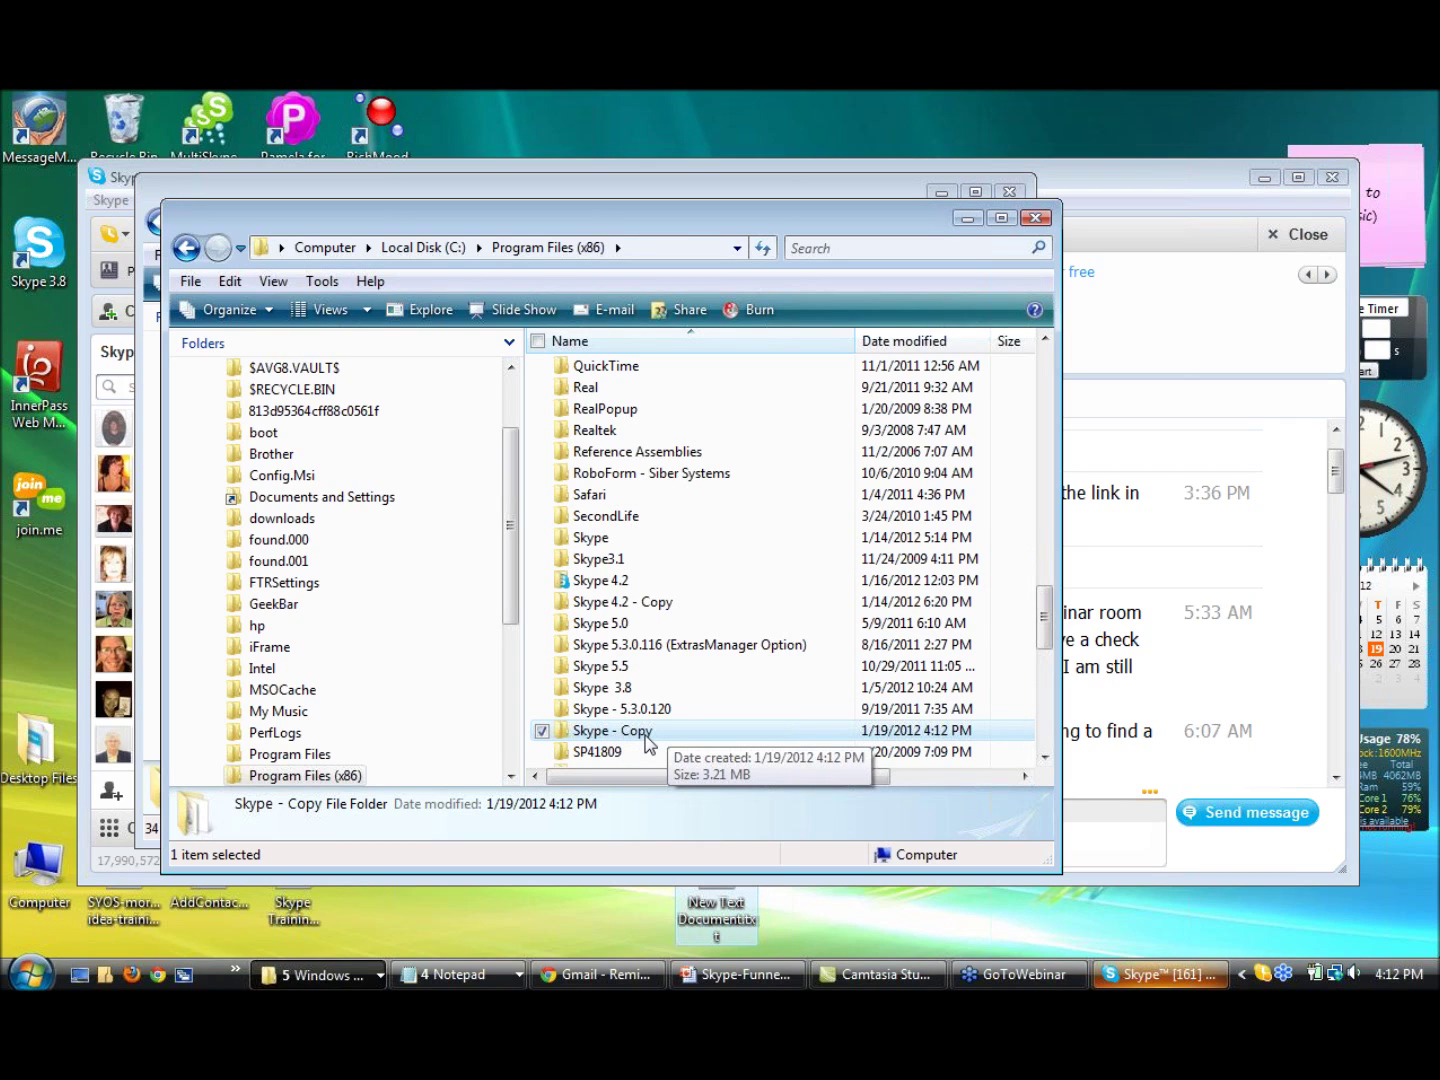
Rename the duplicated Skype folder as "Skype 5.5 Copy" and authorize the change
{"action": "right_click", "coordinate": [645, 736]}
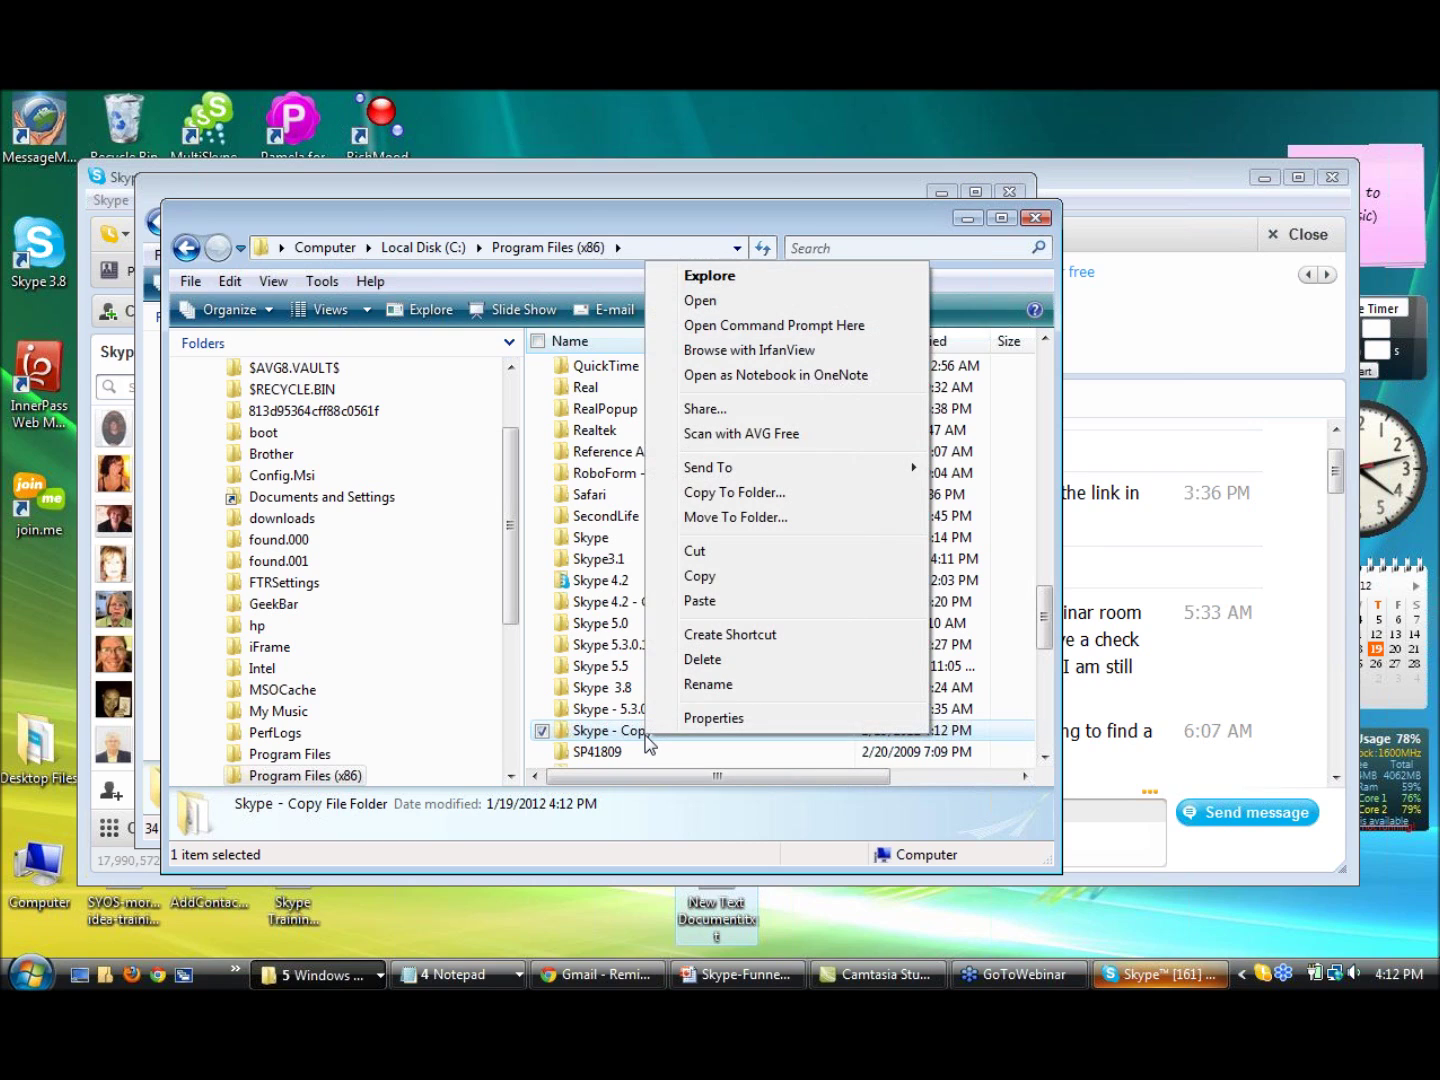
{"action": "left_click", "coordinate": [725, 685]}
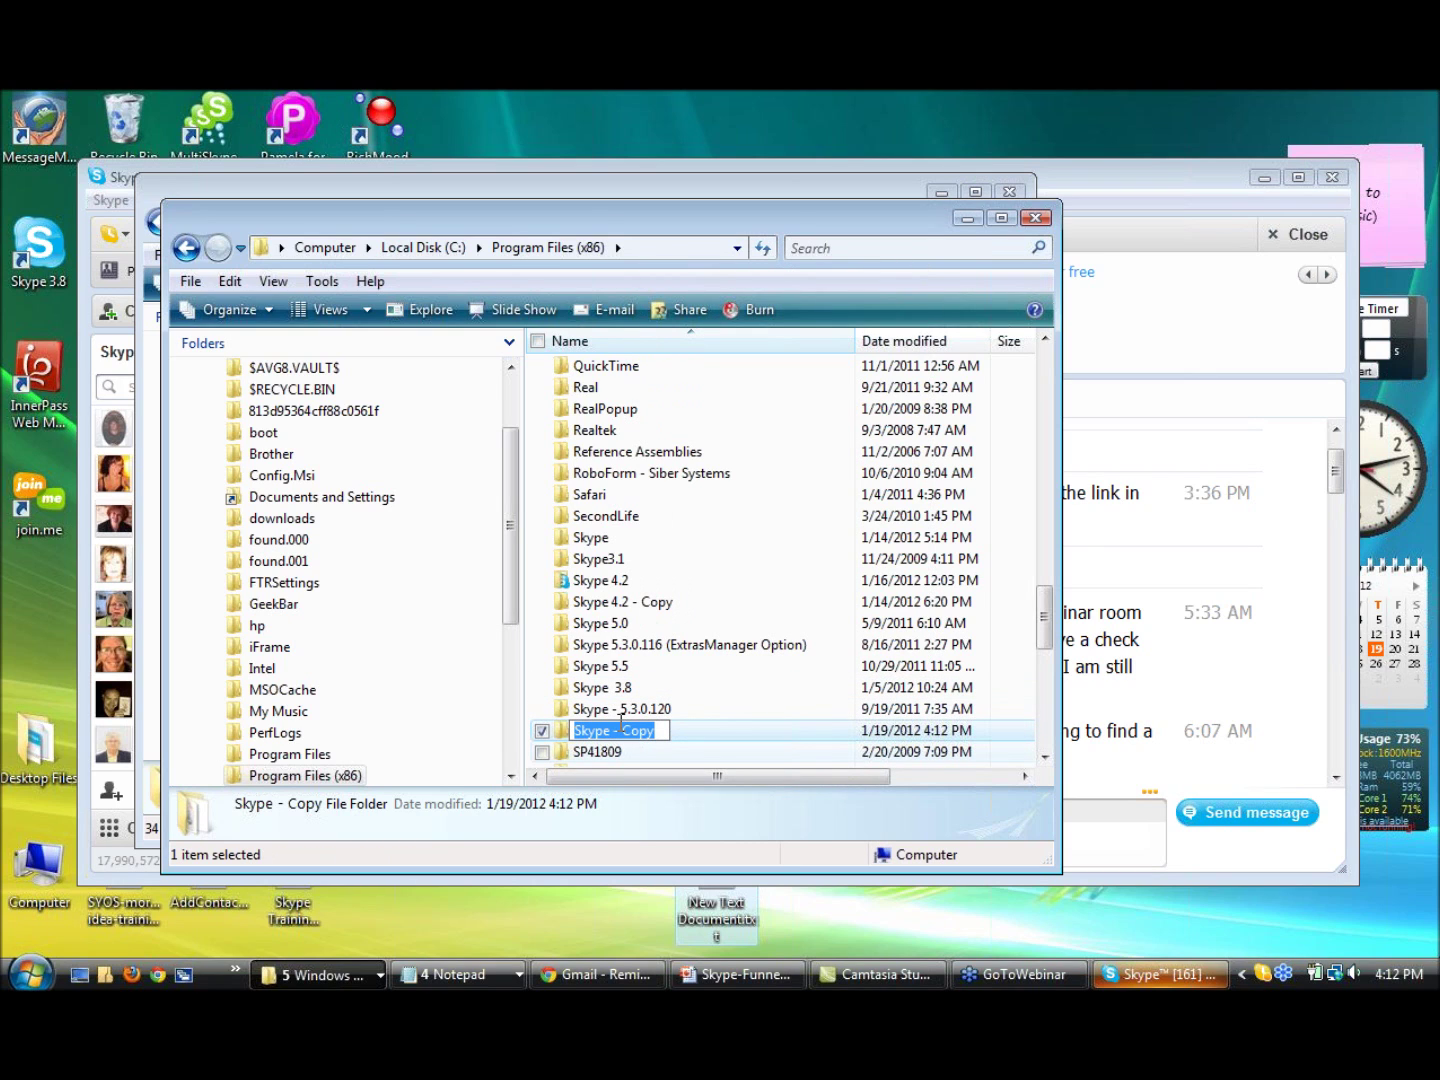
{"action": "left_click", "coordinate": [617, 725]}
{"action": "key", "text": "BackSpace"}
{"action": "type", "text": "5.5"}
{"action": "key", "text": "Return"}
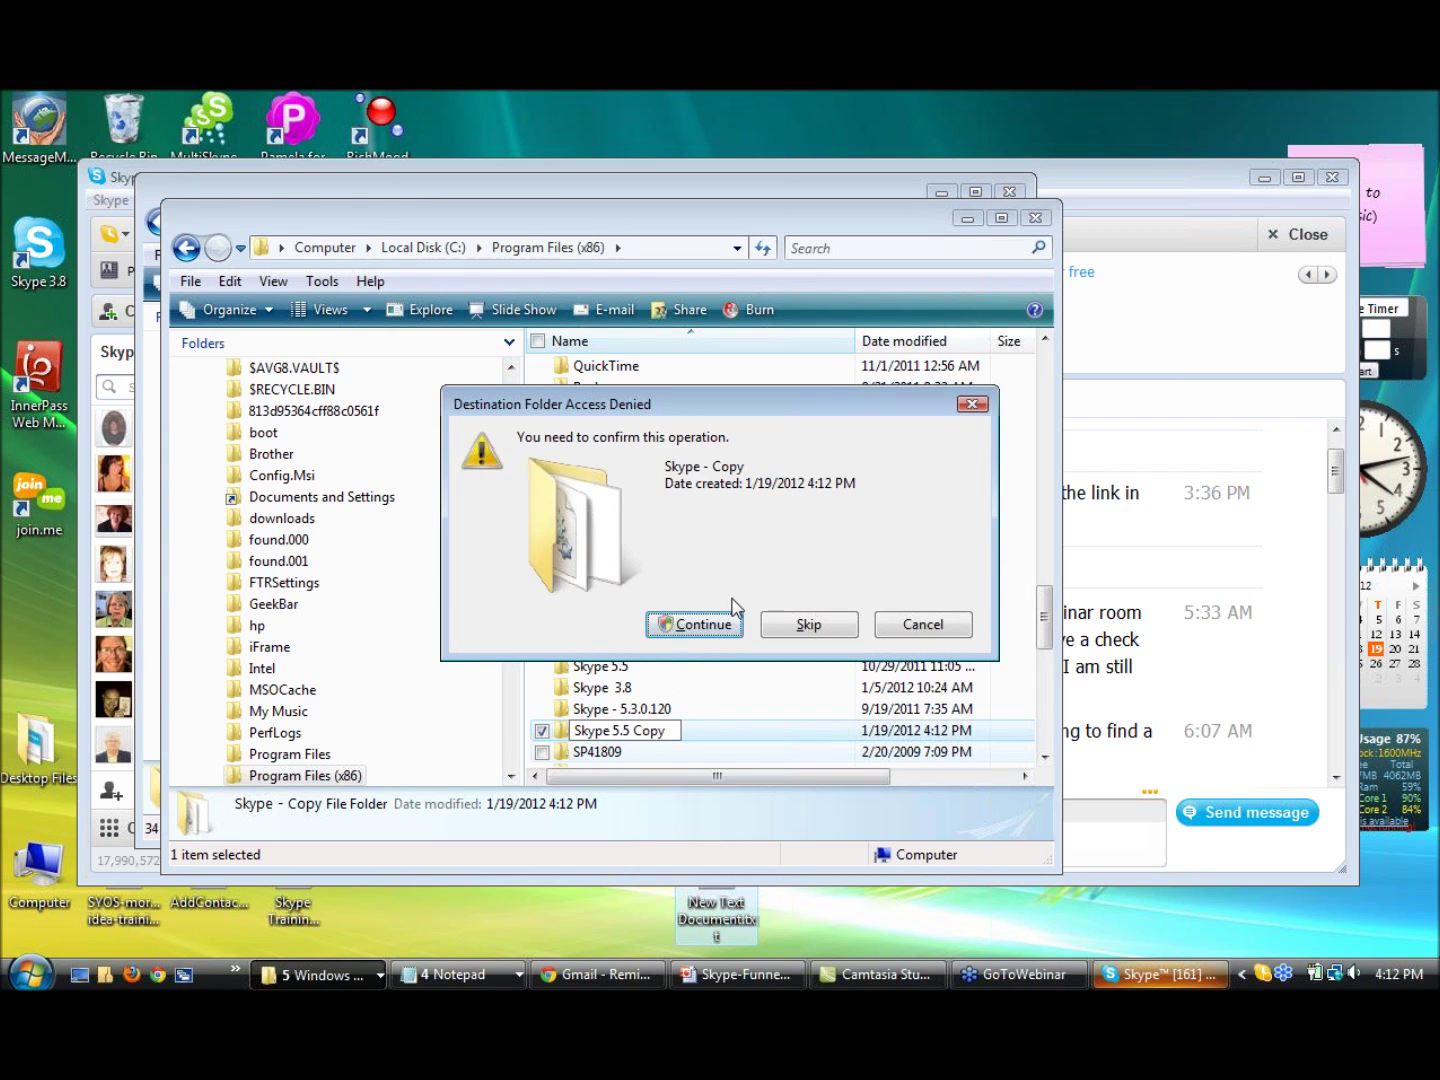
{"action": "left_click", "coordinate": [697, 625]}
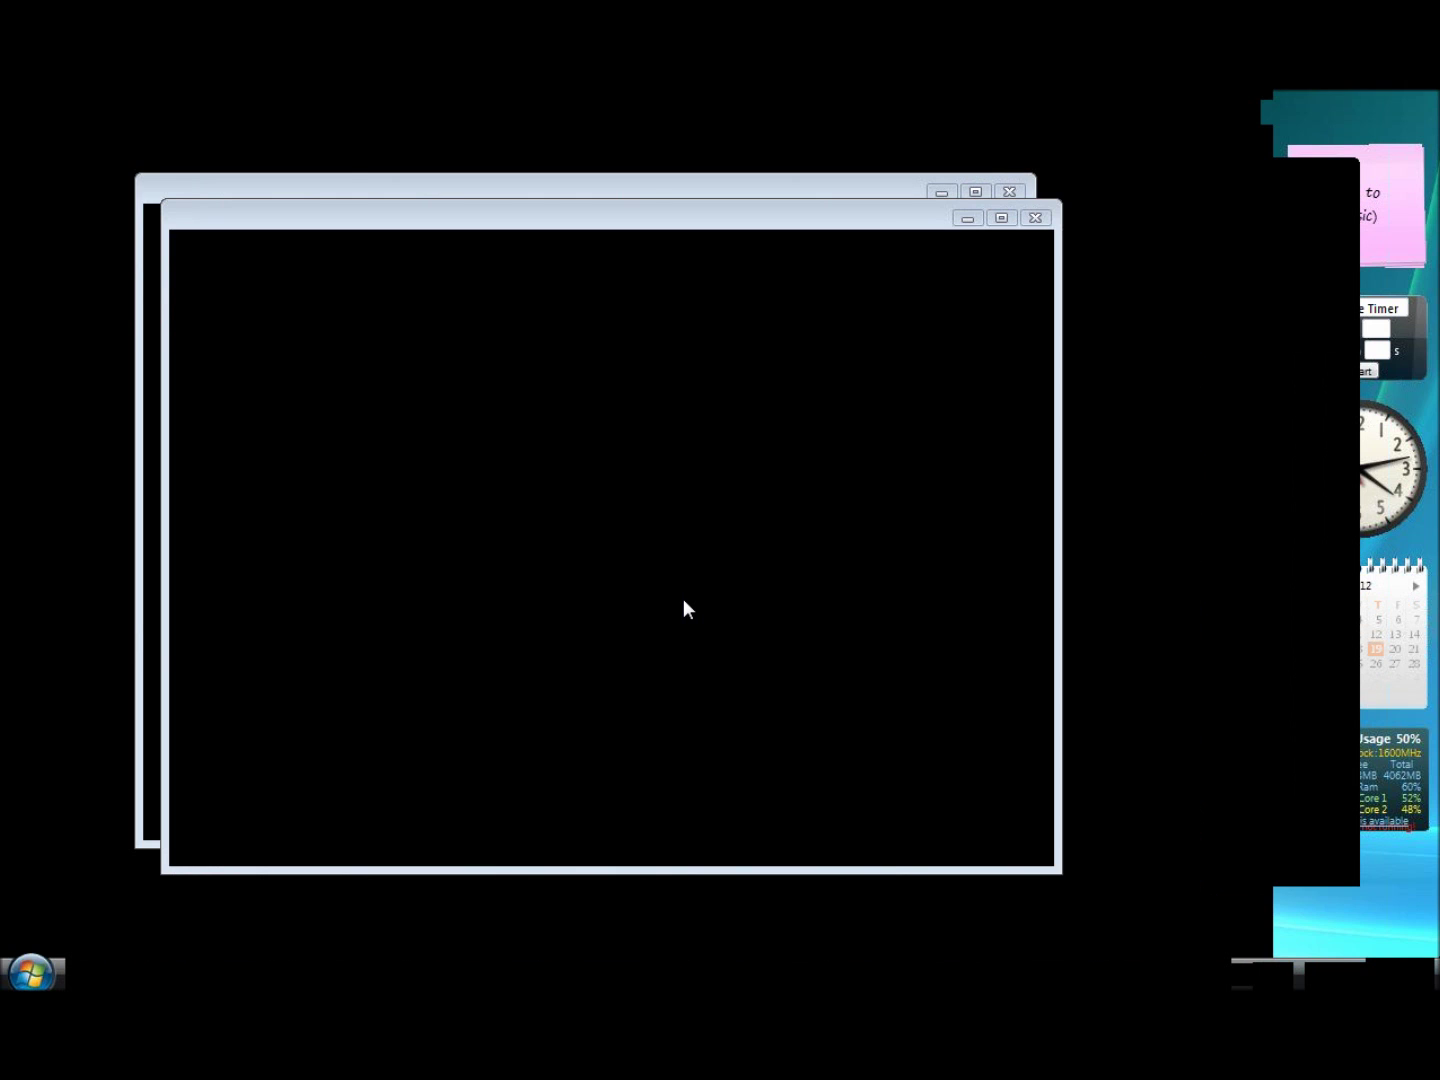
{"action": "left_click", "coordinate": [687, 604]}
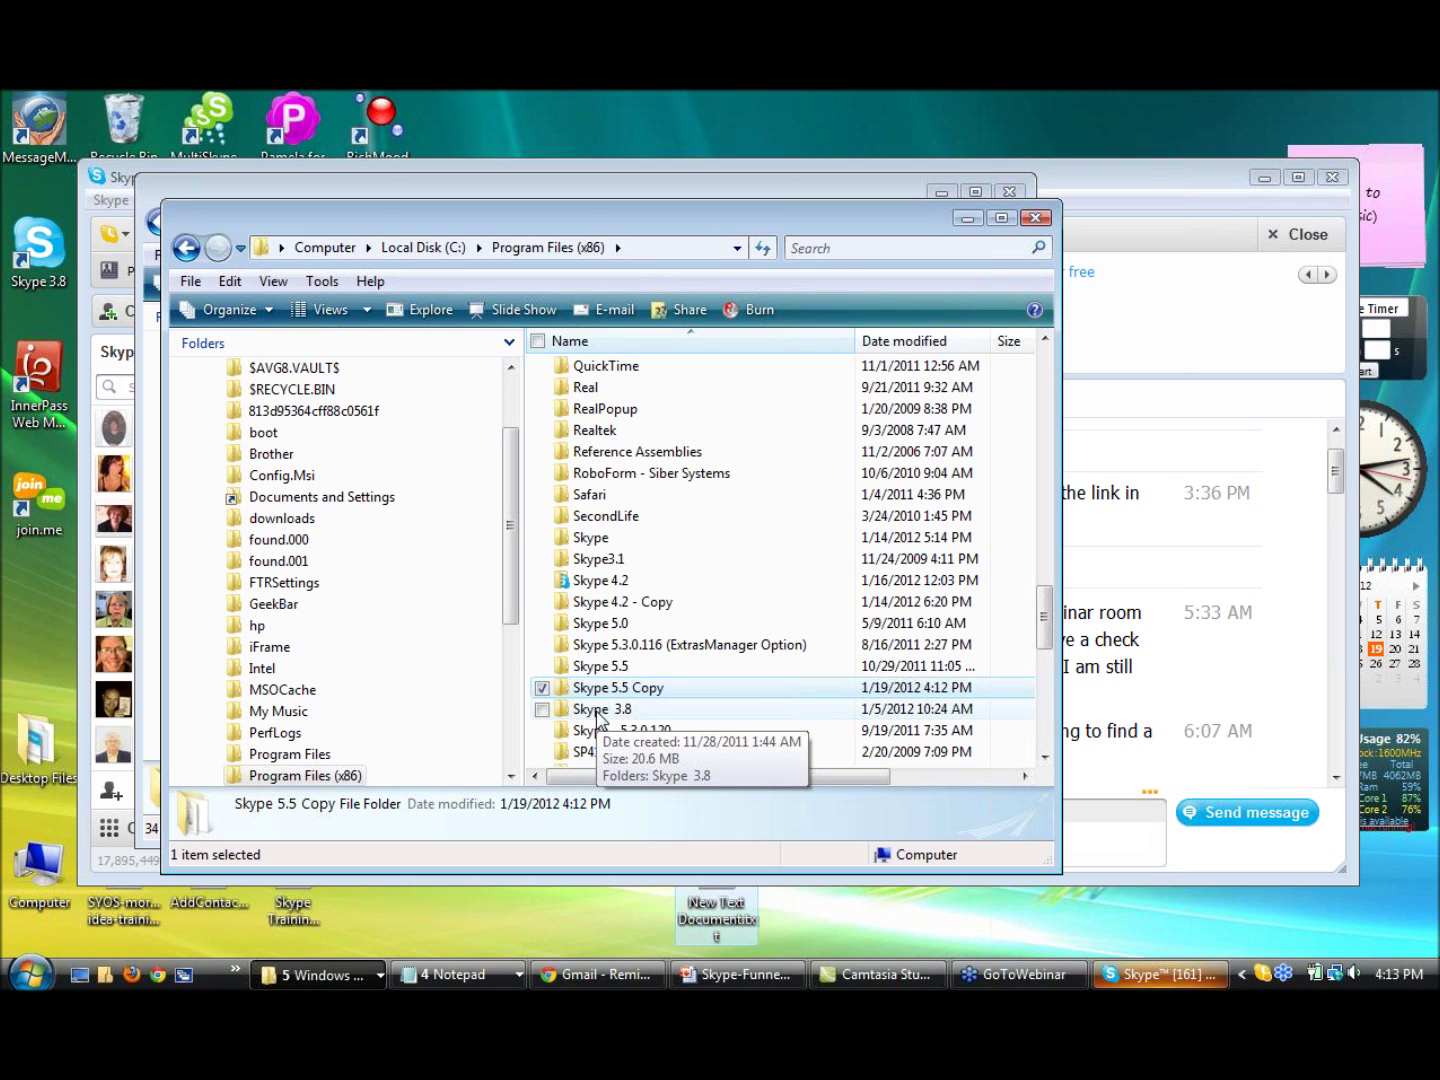
Check the contents of the original Skype folder and return to Program Files (x86)
{"action": "scroll", "coordinate": [597, 715], "scroll_direction": "right", "scroll_amount": 1}
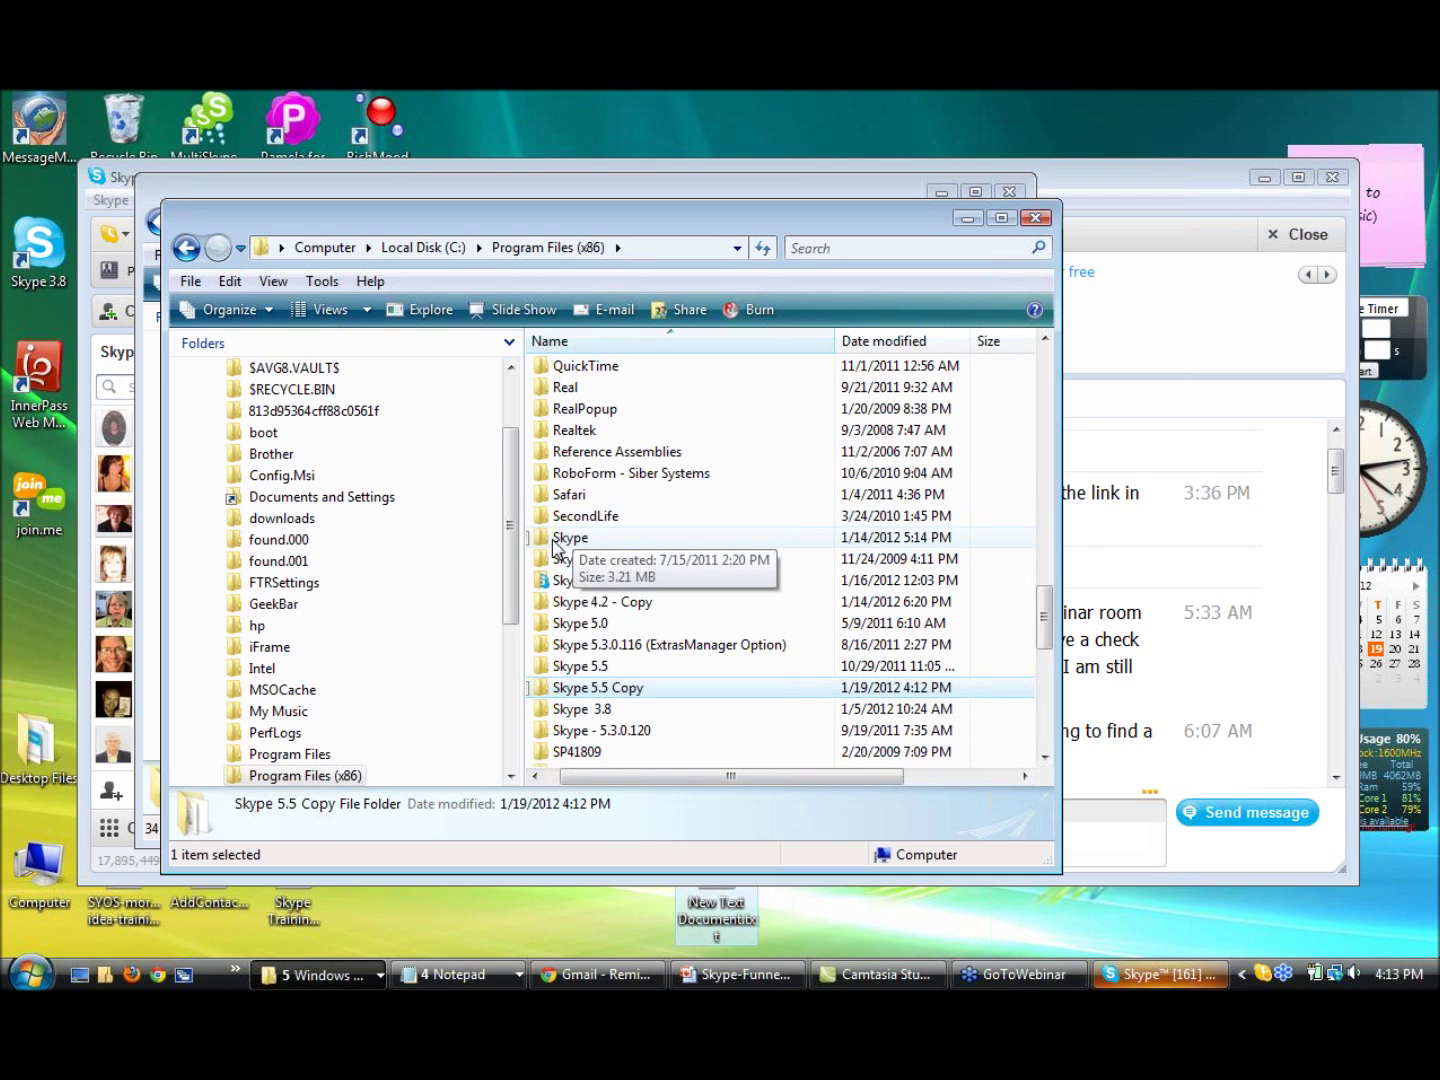
{"action": "double_click", "coordinate": [561, 538]}
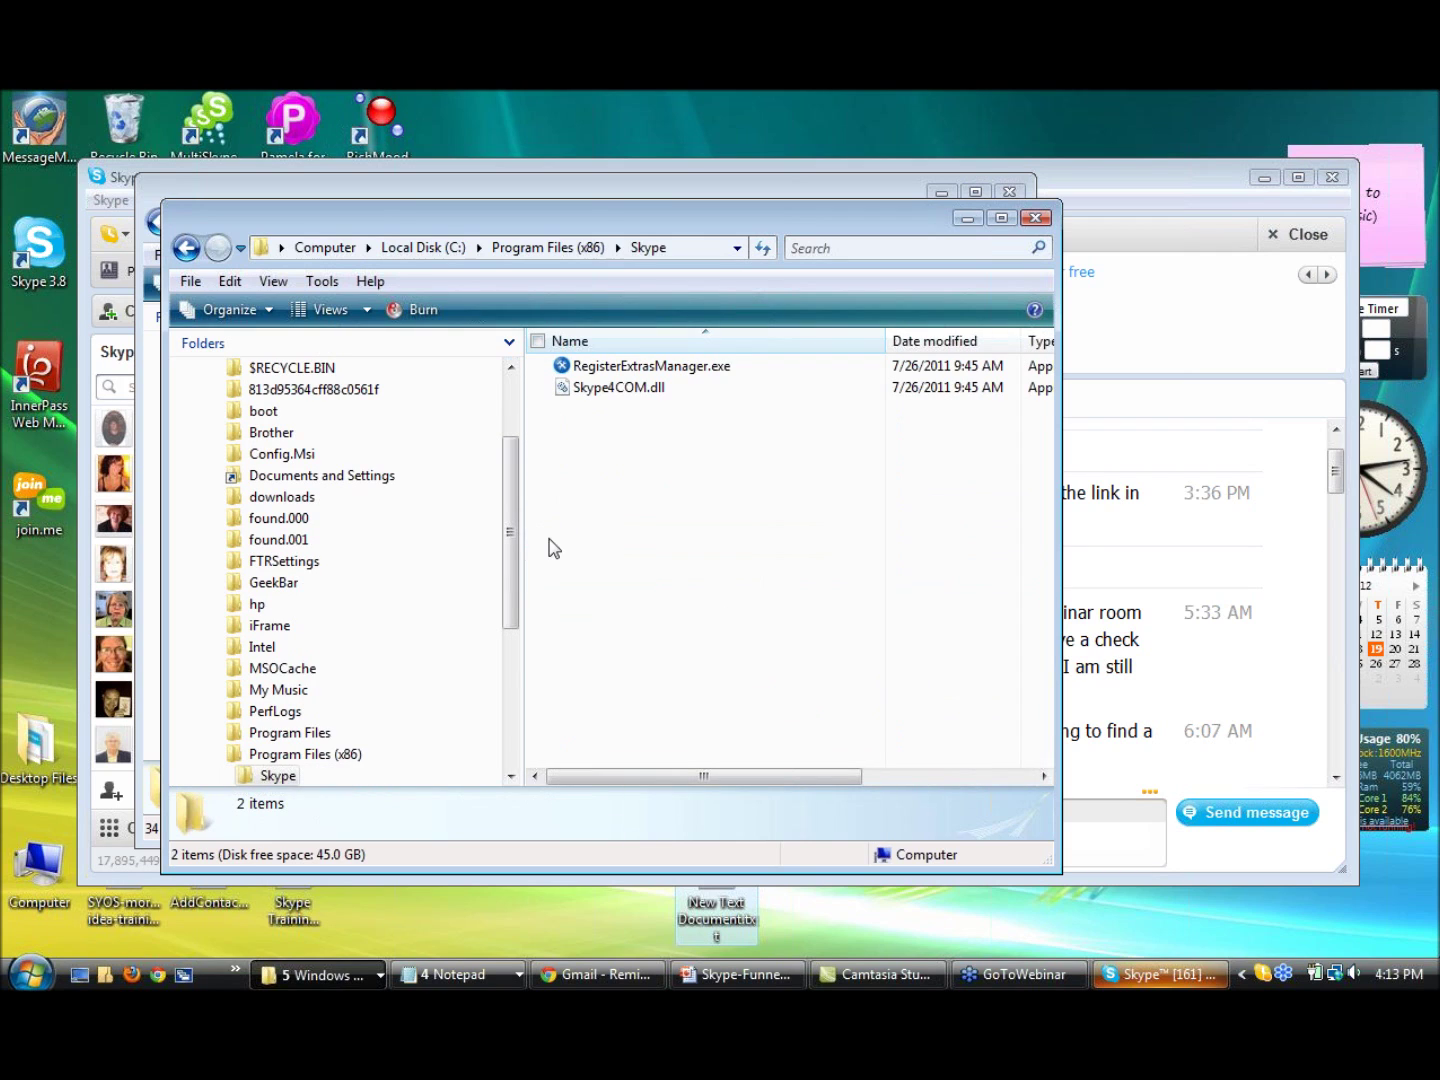
{"action": "left_click", "coordinate": [187, 250]}
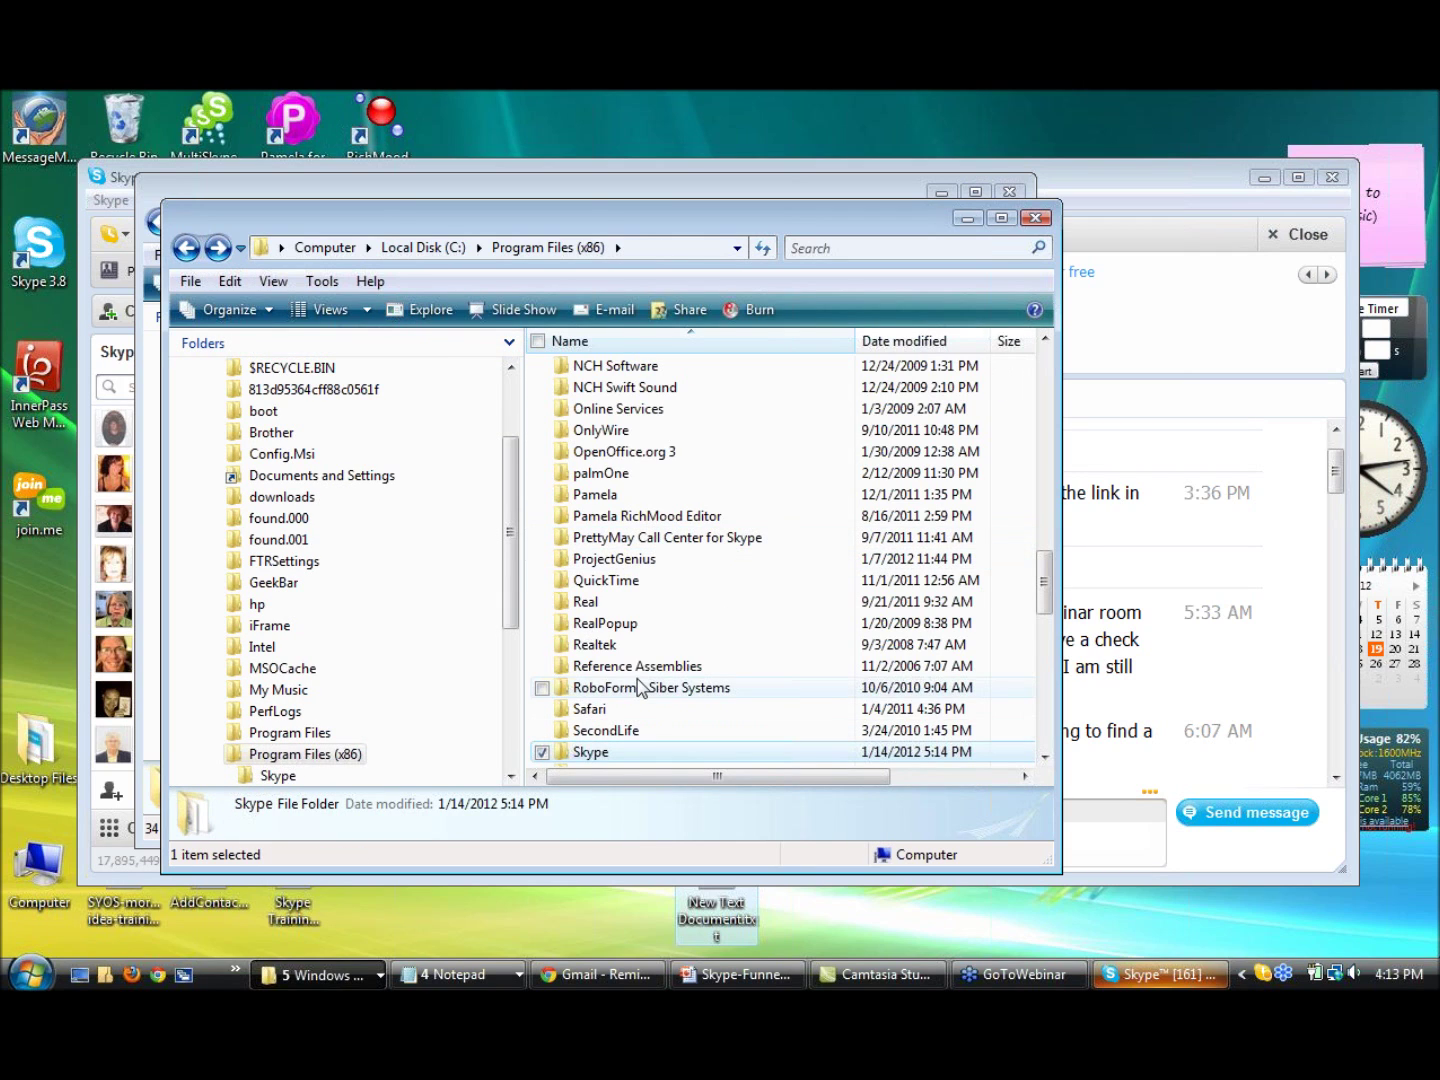
Delete Skype 5.5.exe from the Phone subfolder of the Skype 5.5 folder, authorizing the deletion
{"action": "left_click_drag", "start_coordinate": [1043, 582], "coordinate": [1046, 620]}
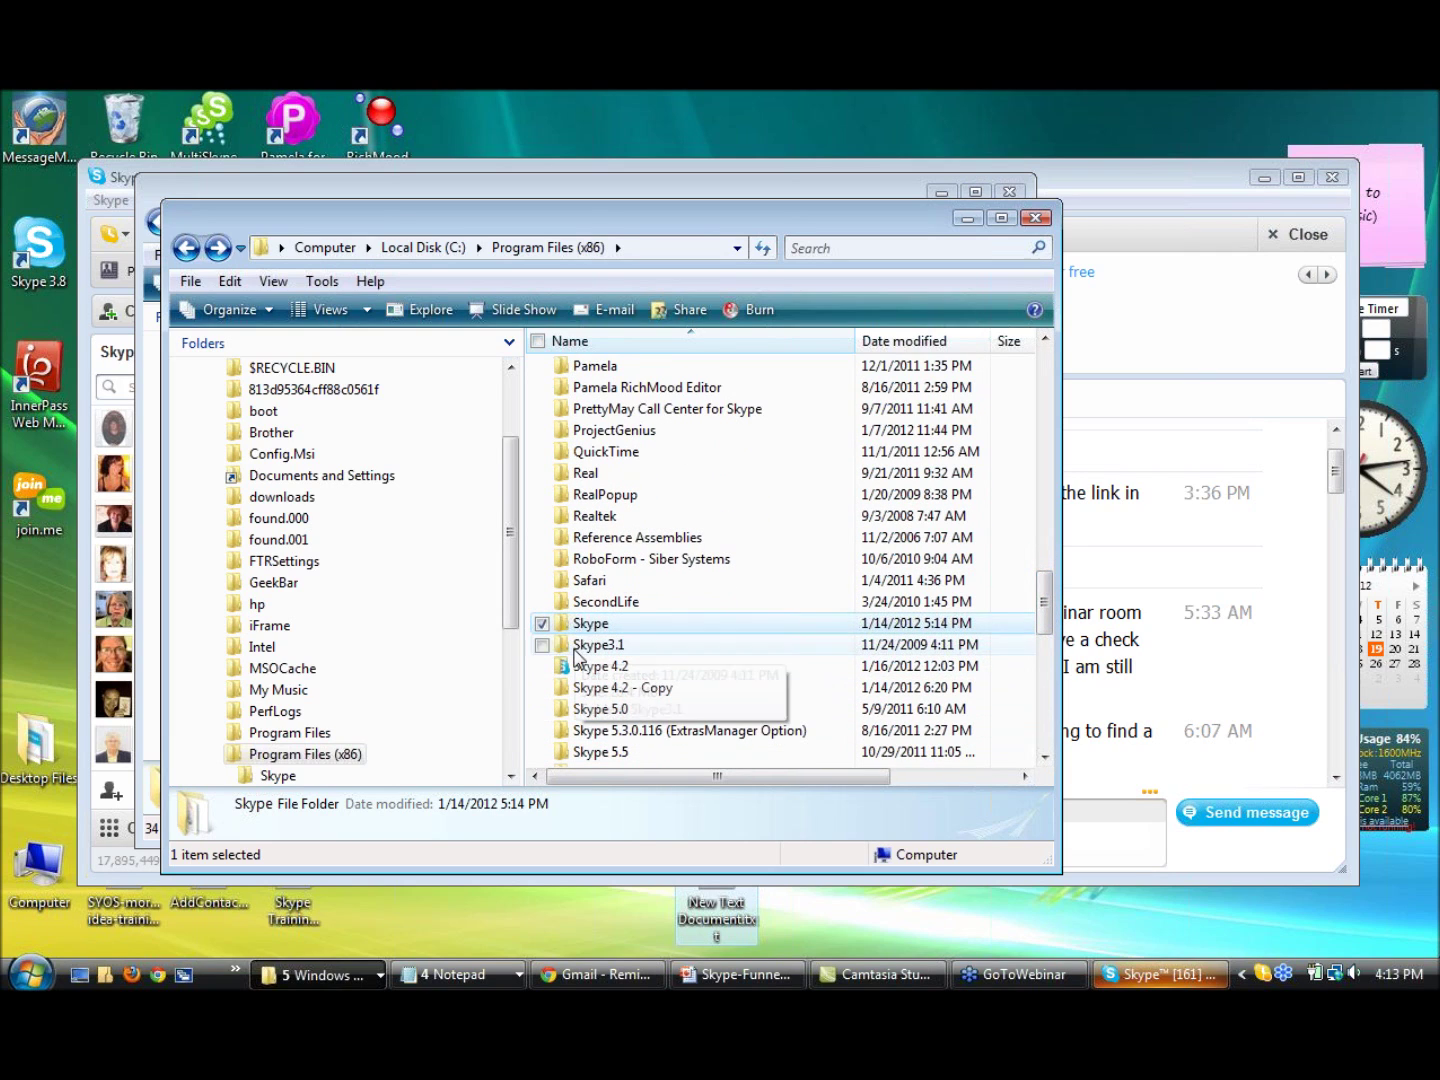
{"action": "double_click", "coordinate": [592, 752]}
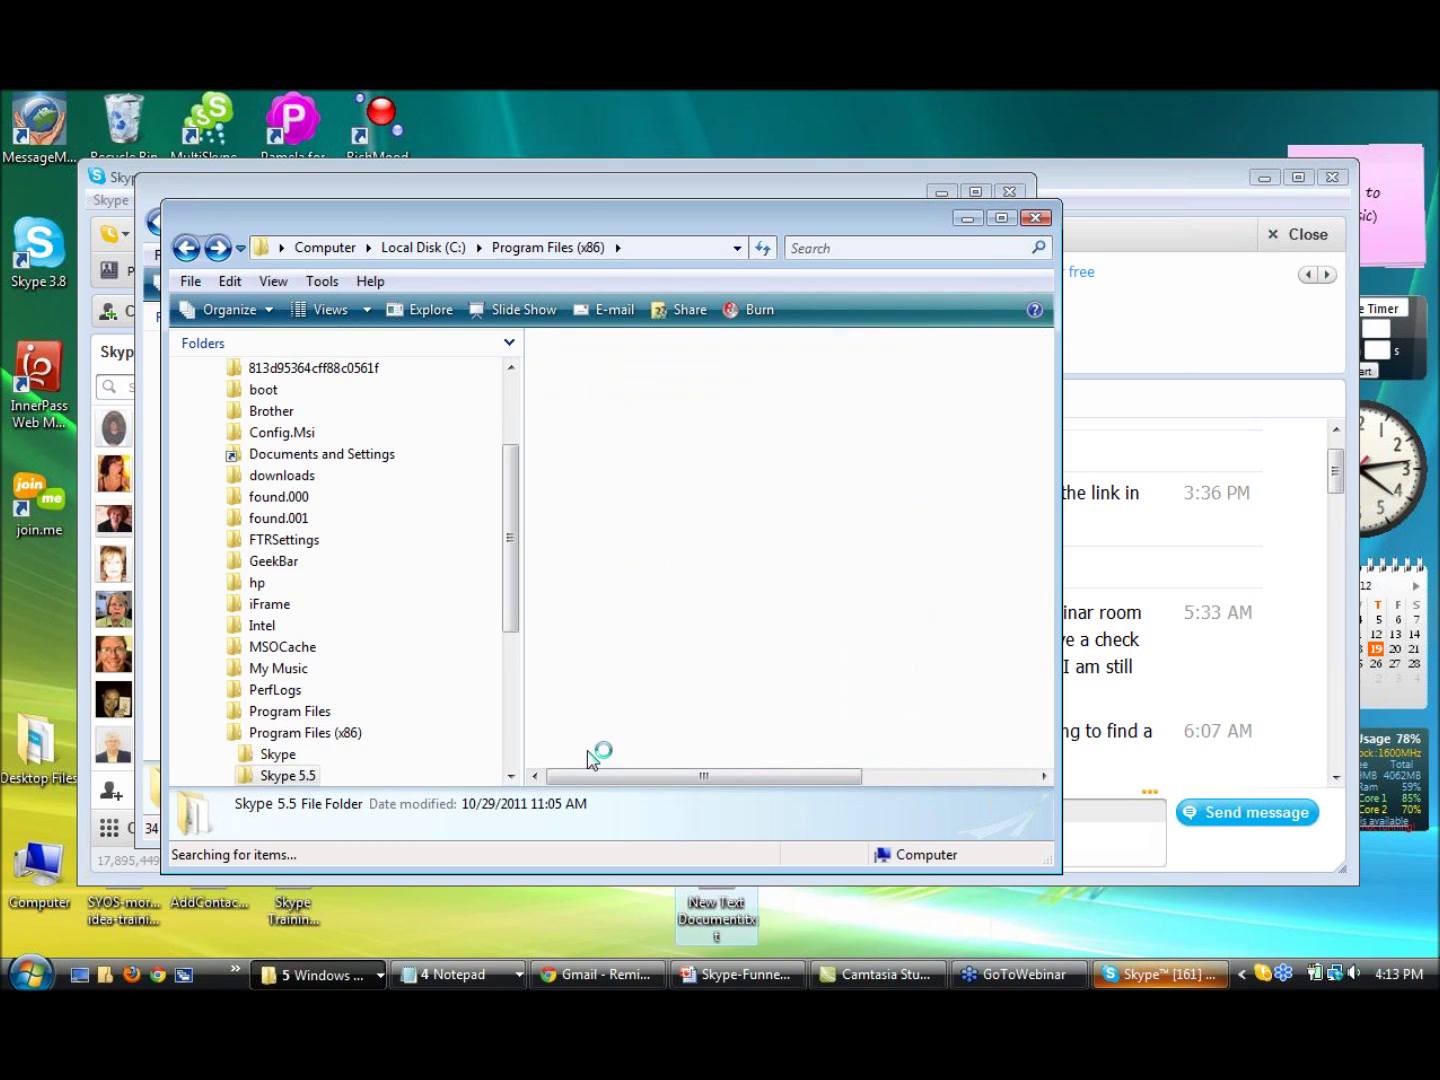
{"action": "double_click", "coordinate": [591, 365]}
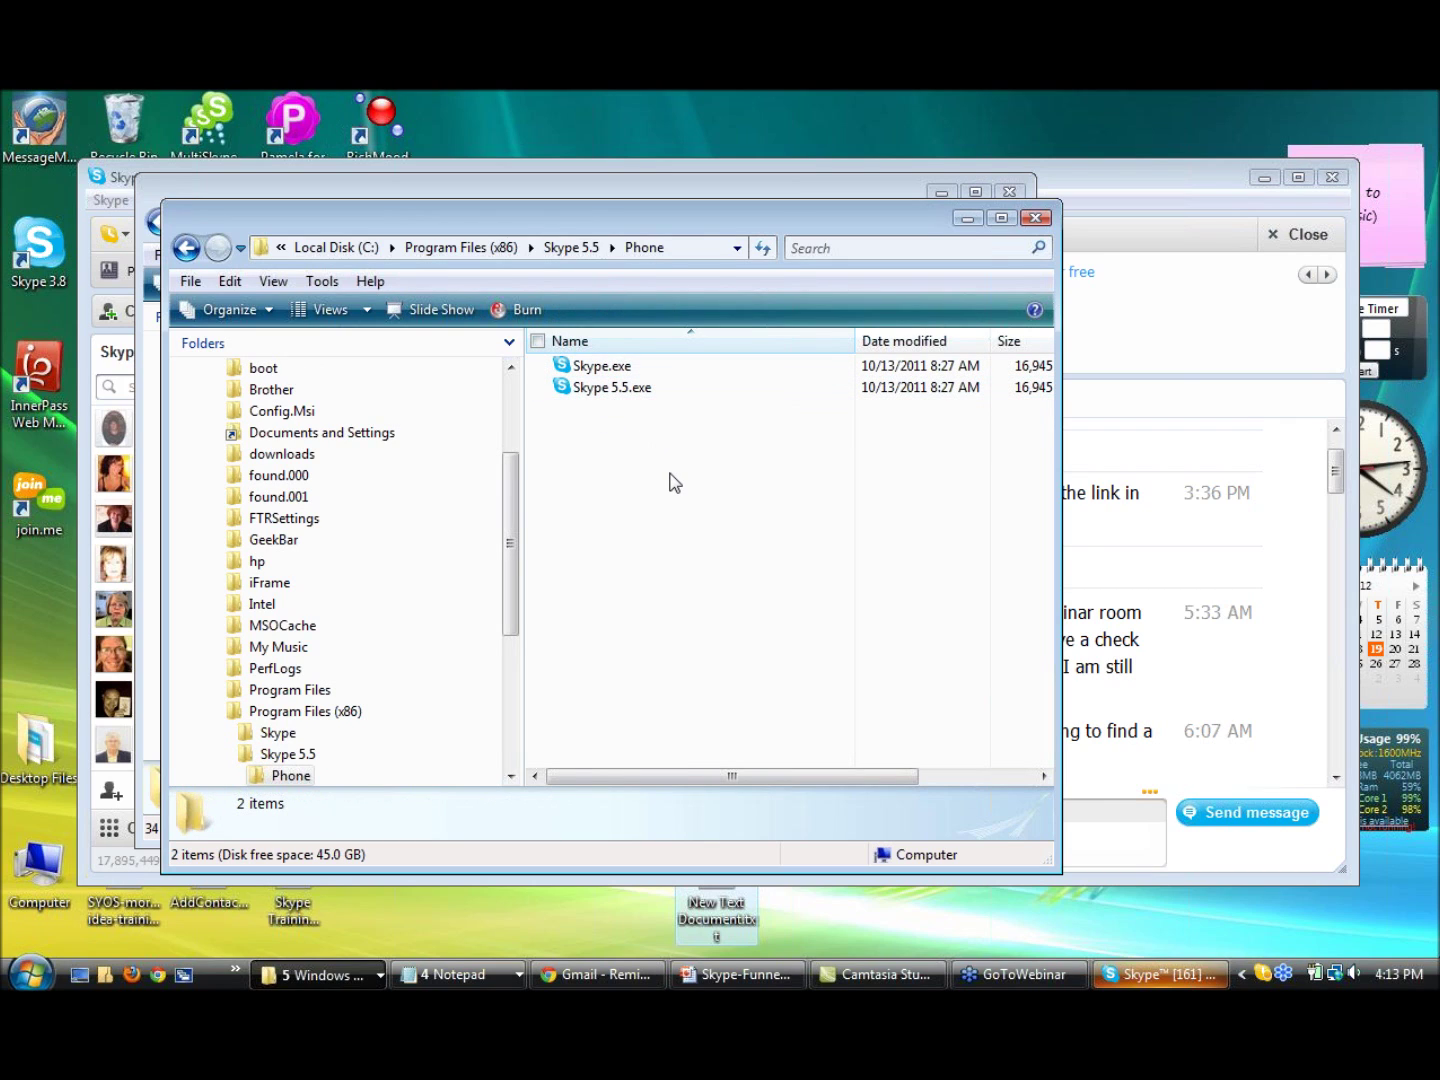
{"action": "left_click", "coordinate": [571, 391]}
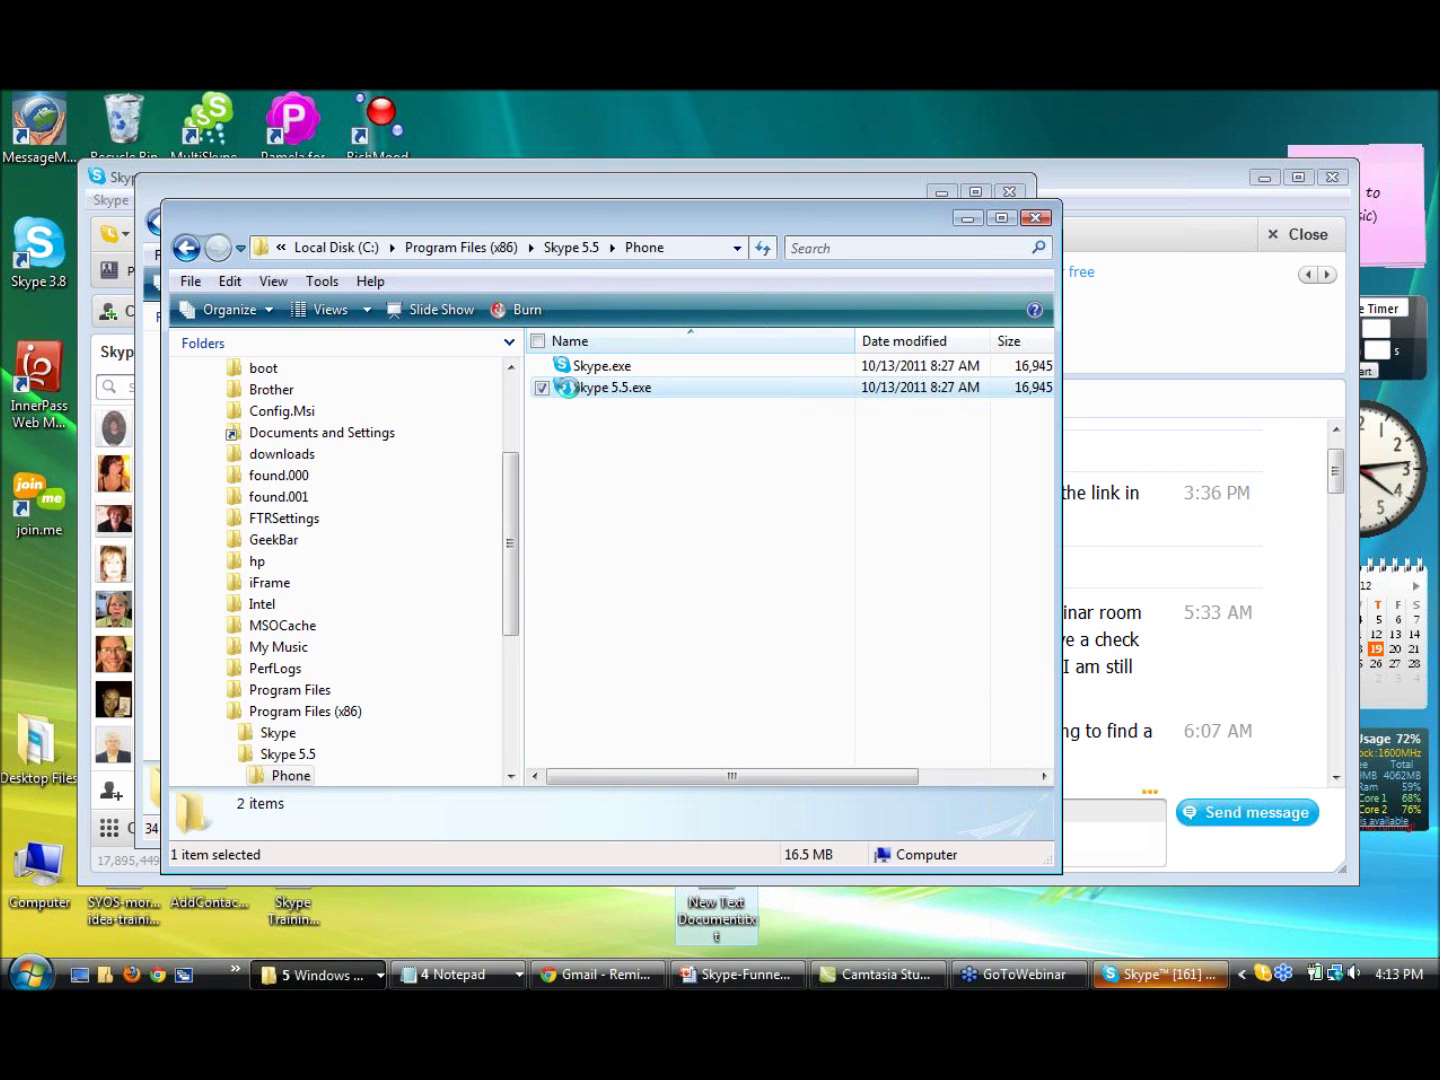
{"action": "right_click", "coordinate": [565, 383]}
{"action": "left_click", "coordinate": [631, 728]}
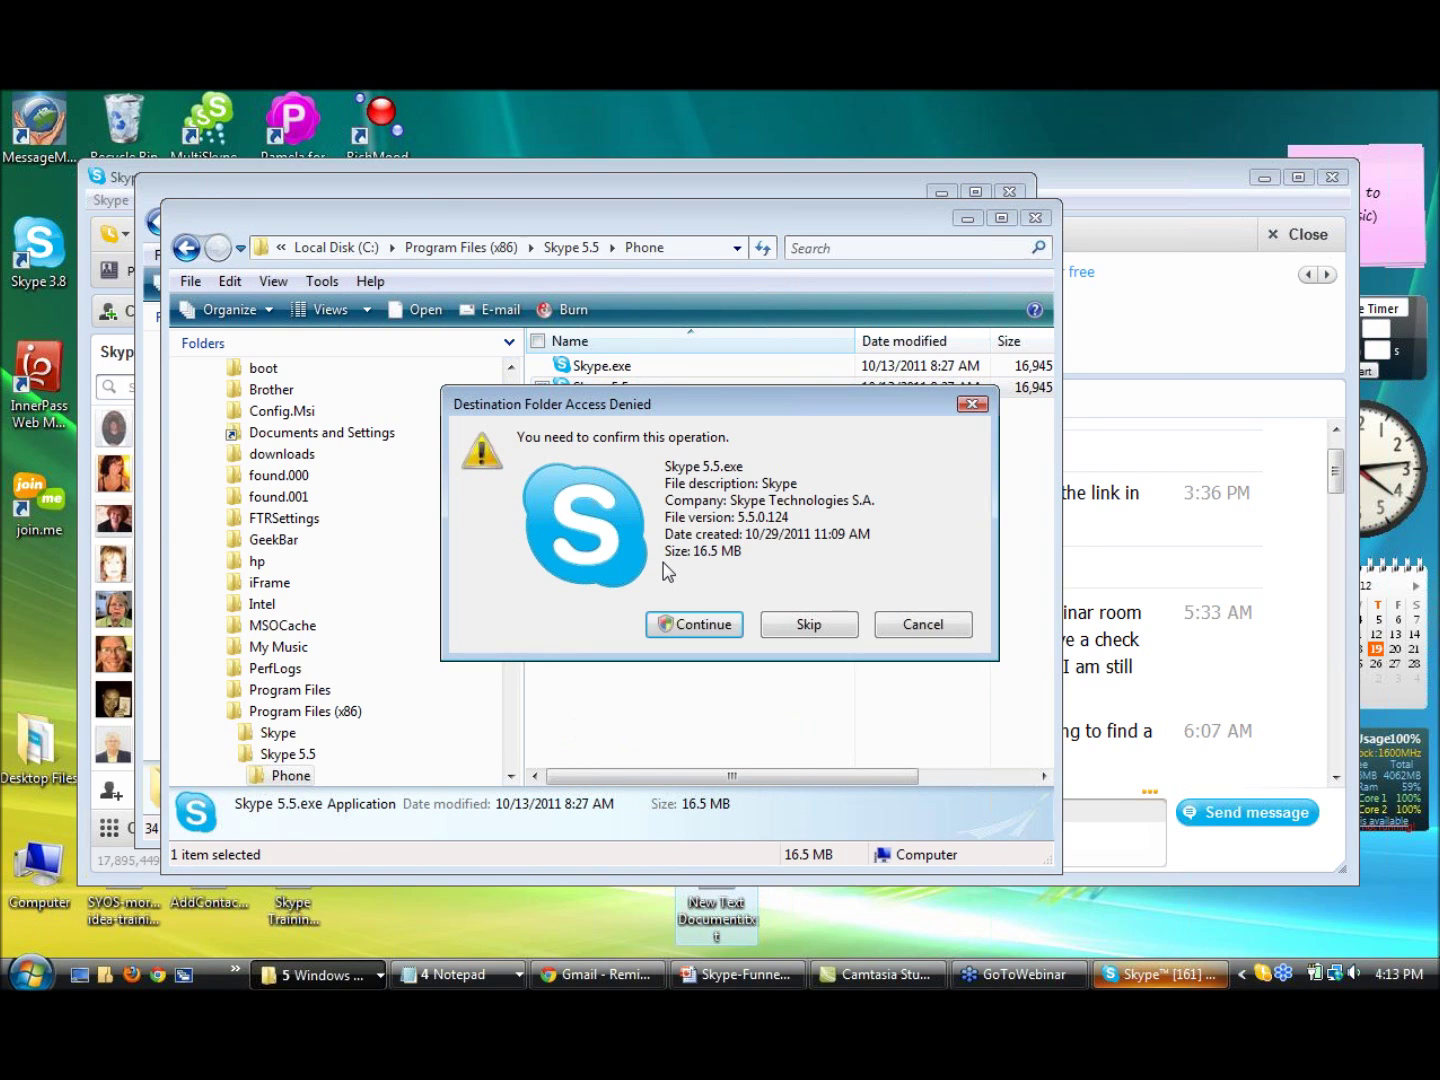
{"action": "left_click", "coordinate": [703, 625]}
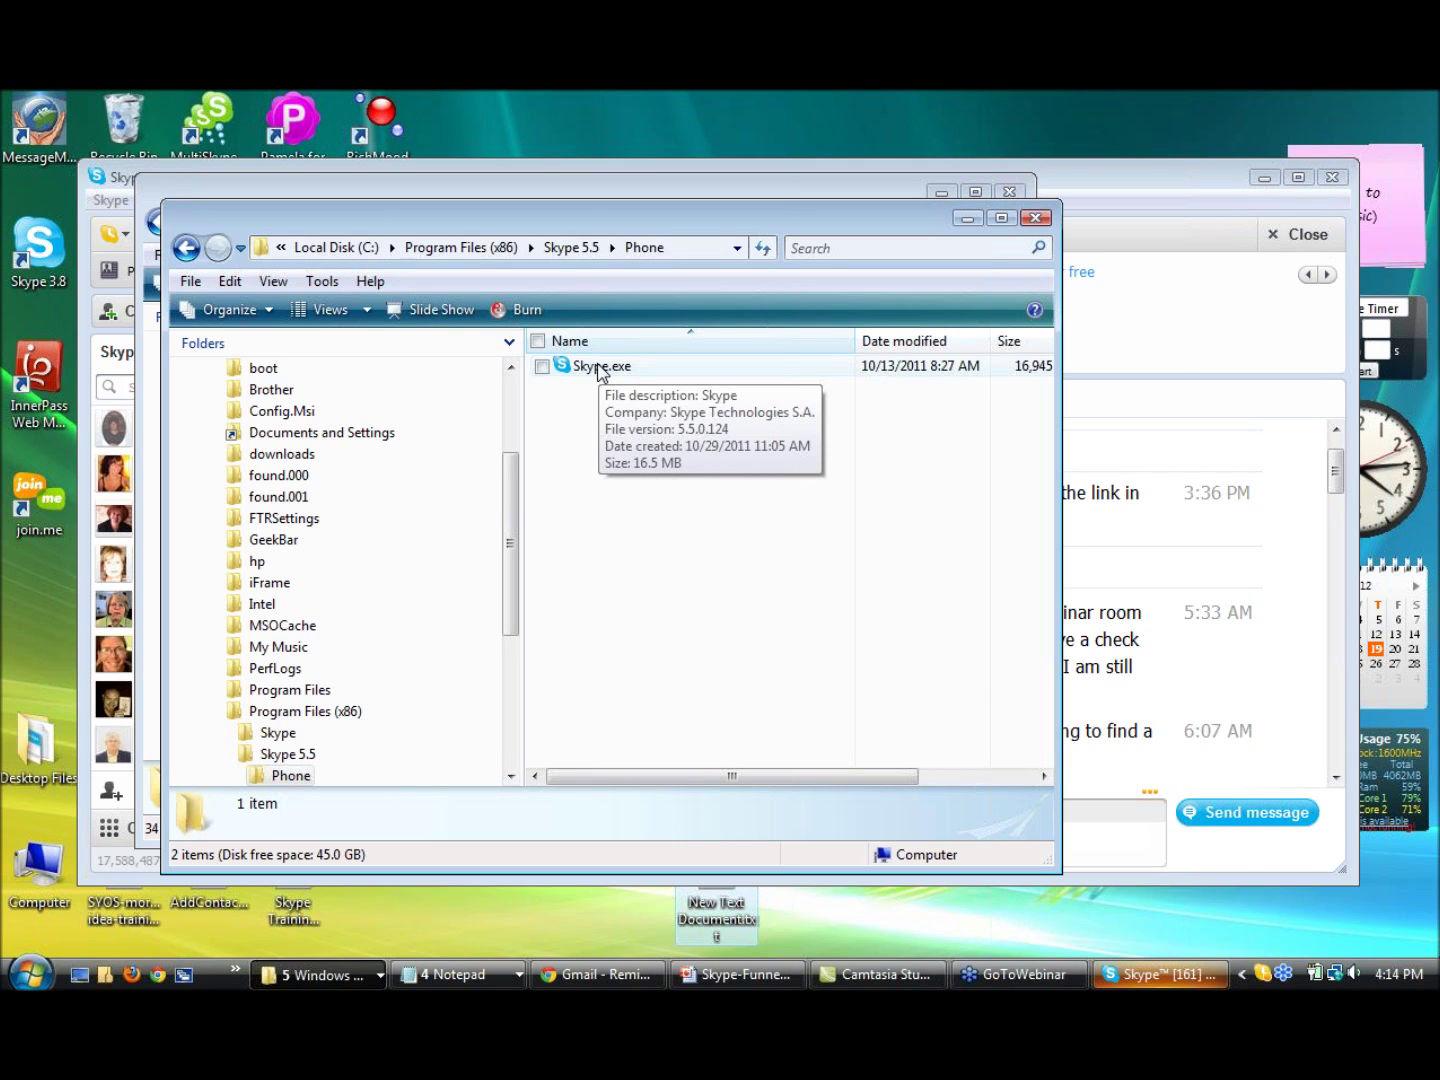
Return to Program Files (x86) and copy the original Skype folder to the clipboard
{"action": "left_click", "coordinate": [185, 250]}
{"action": "left_click", "coordinate": [185, 253]}
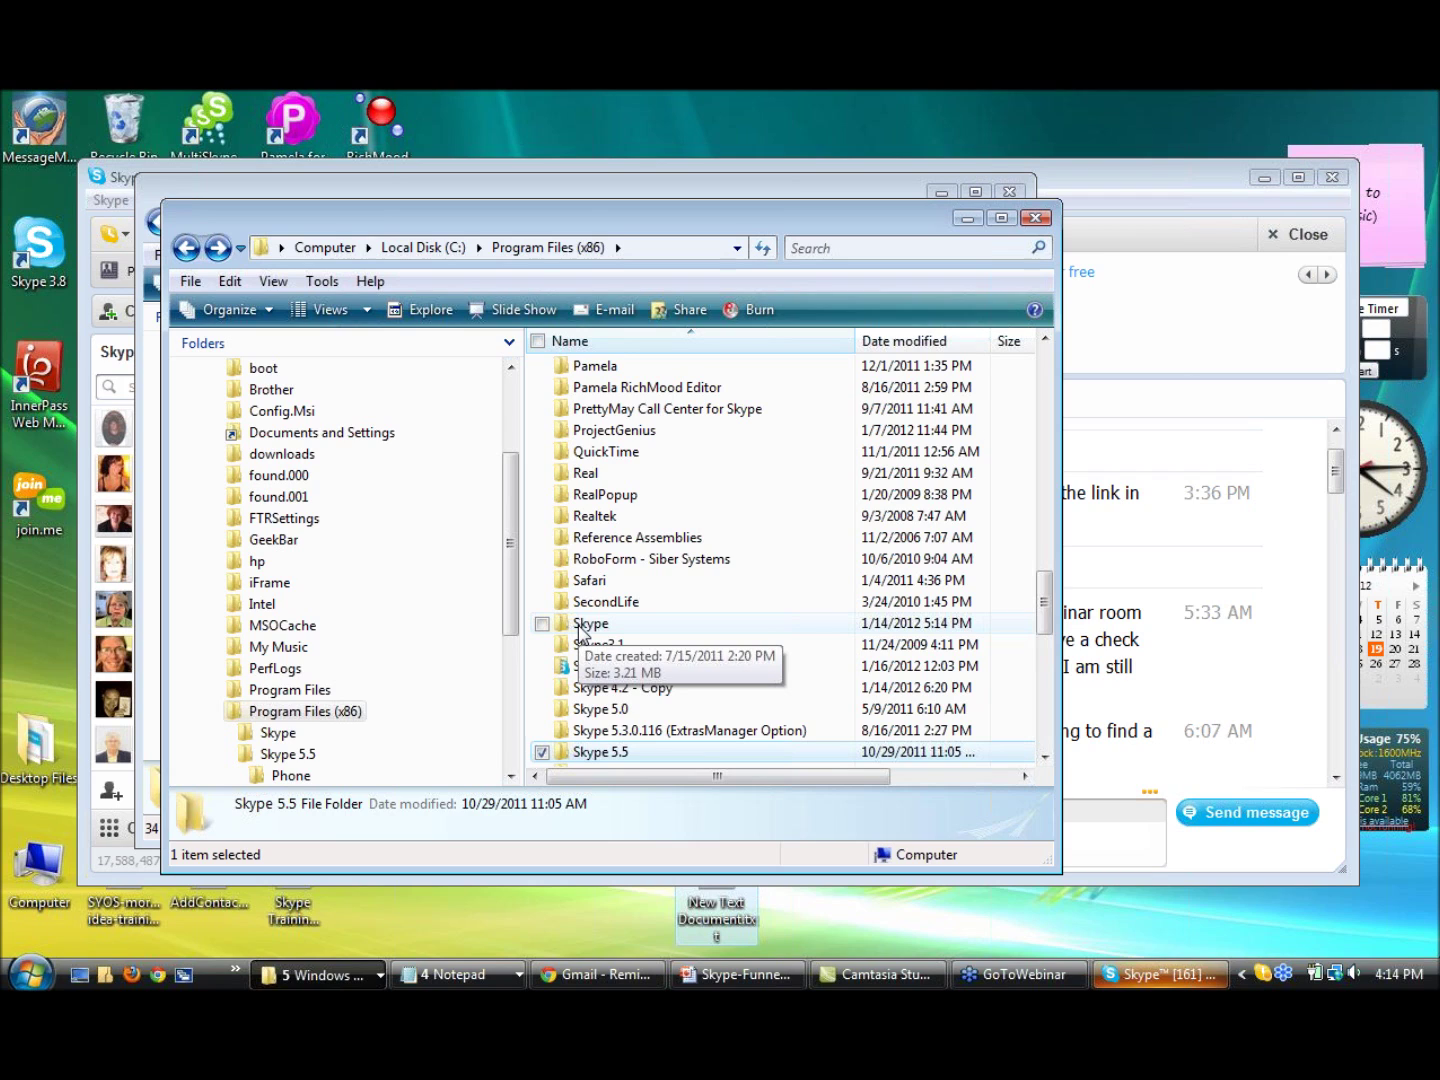
{"action": "right_click", "coordinate": [622, 631]}
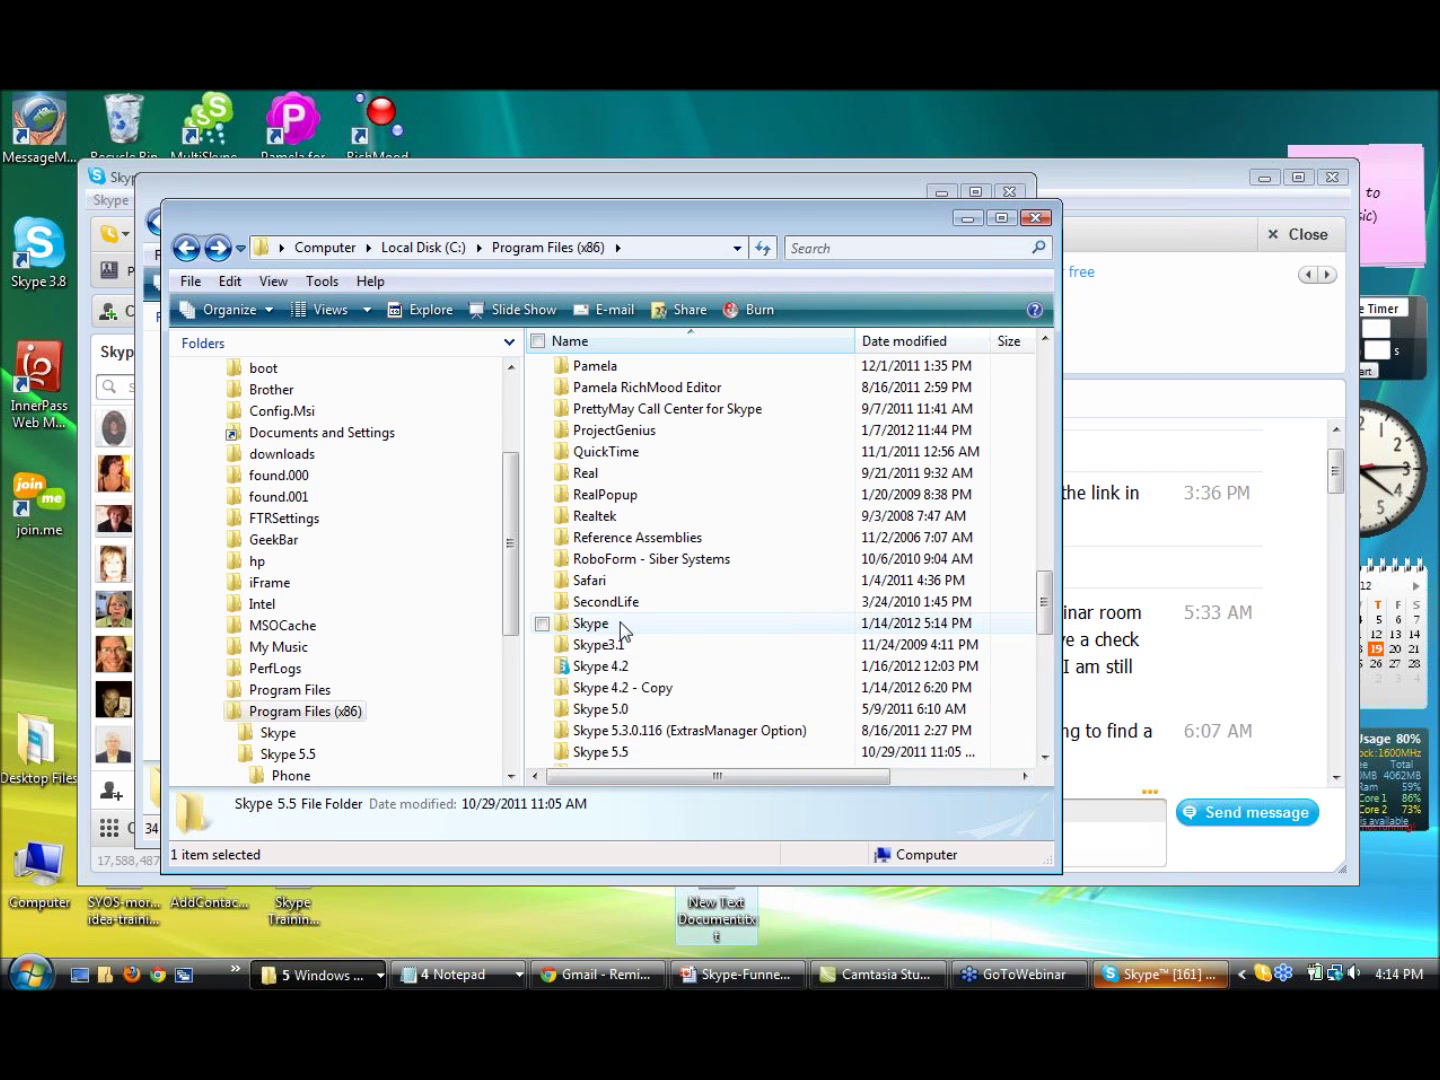
{"action": "left_click", "coordinate": [620, 625]}
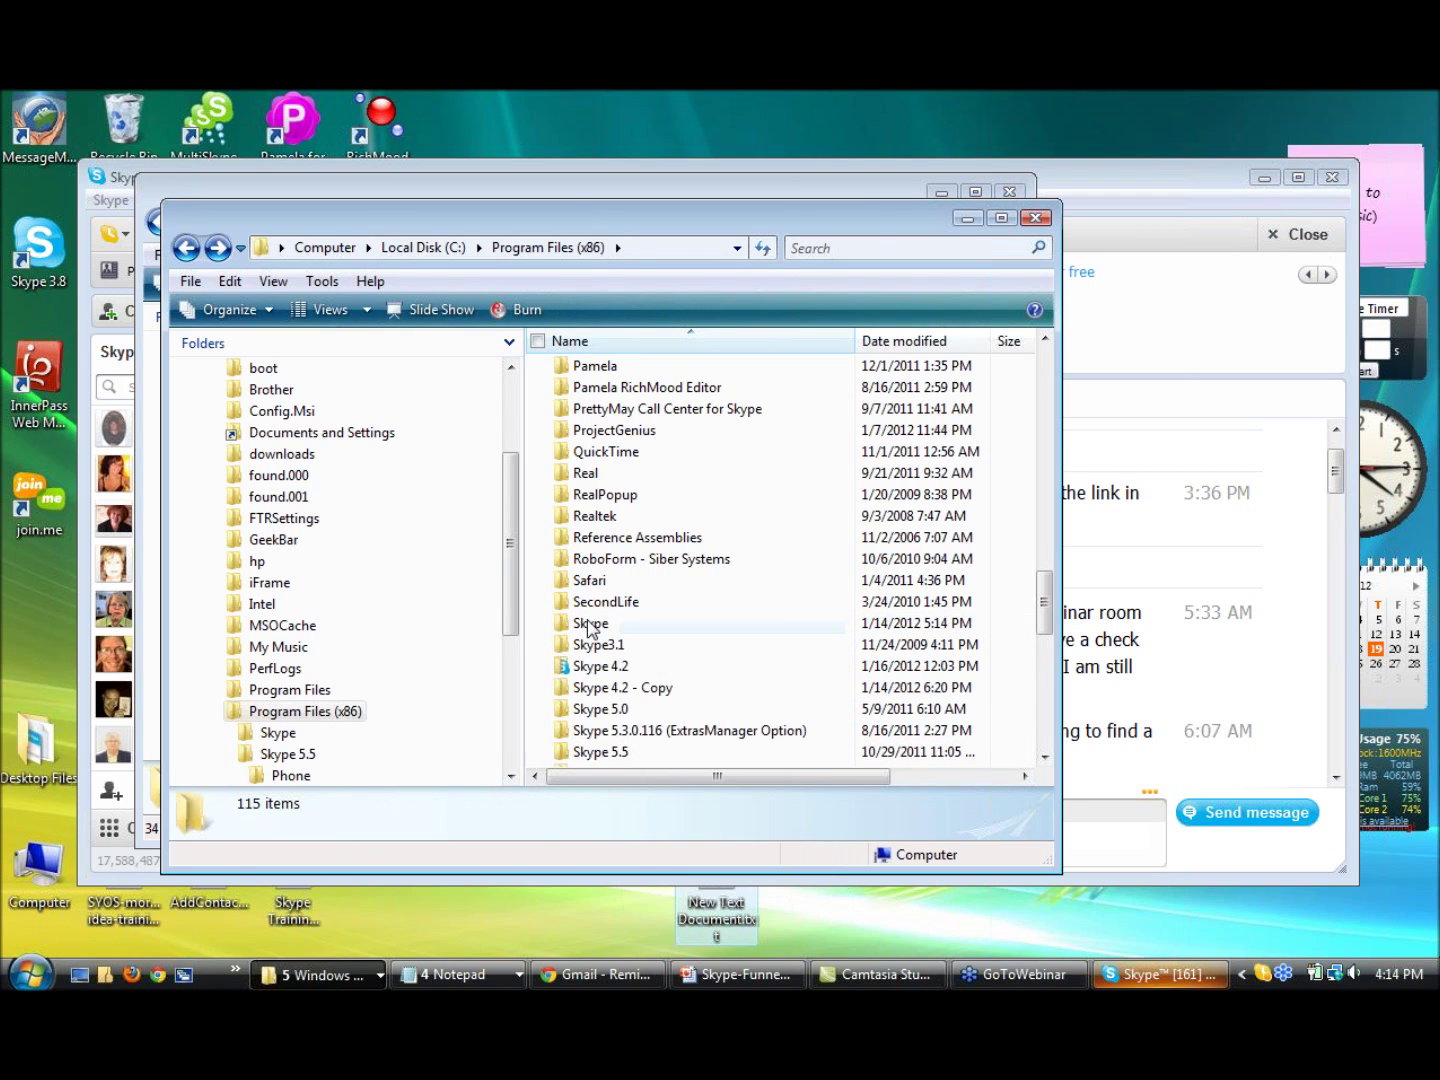
{"action": "right_click", "coordinate": [618, 622]}
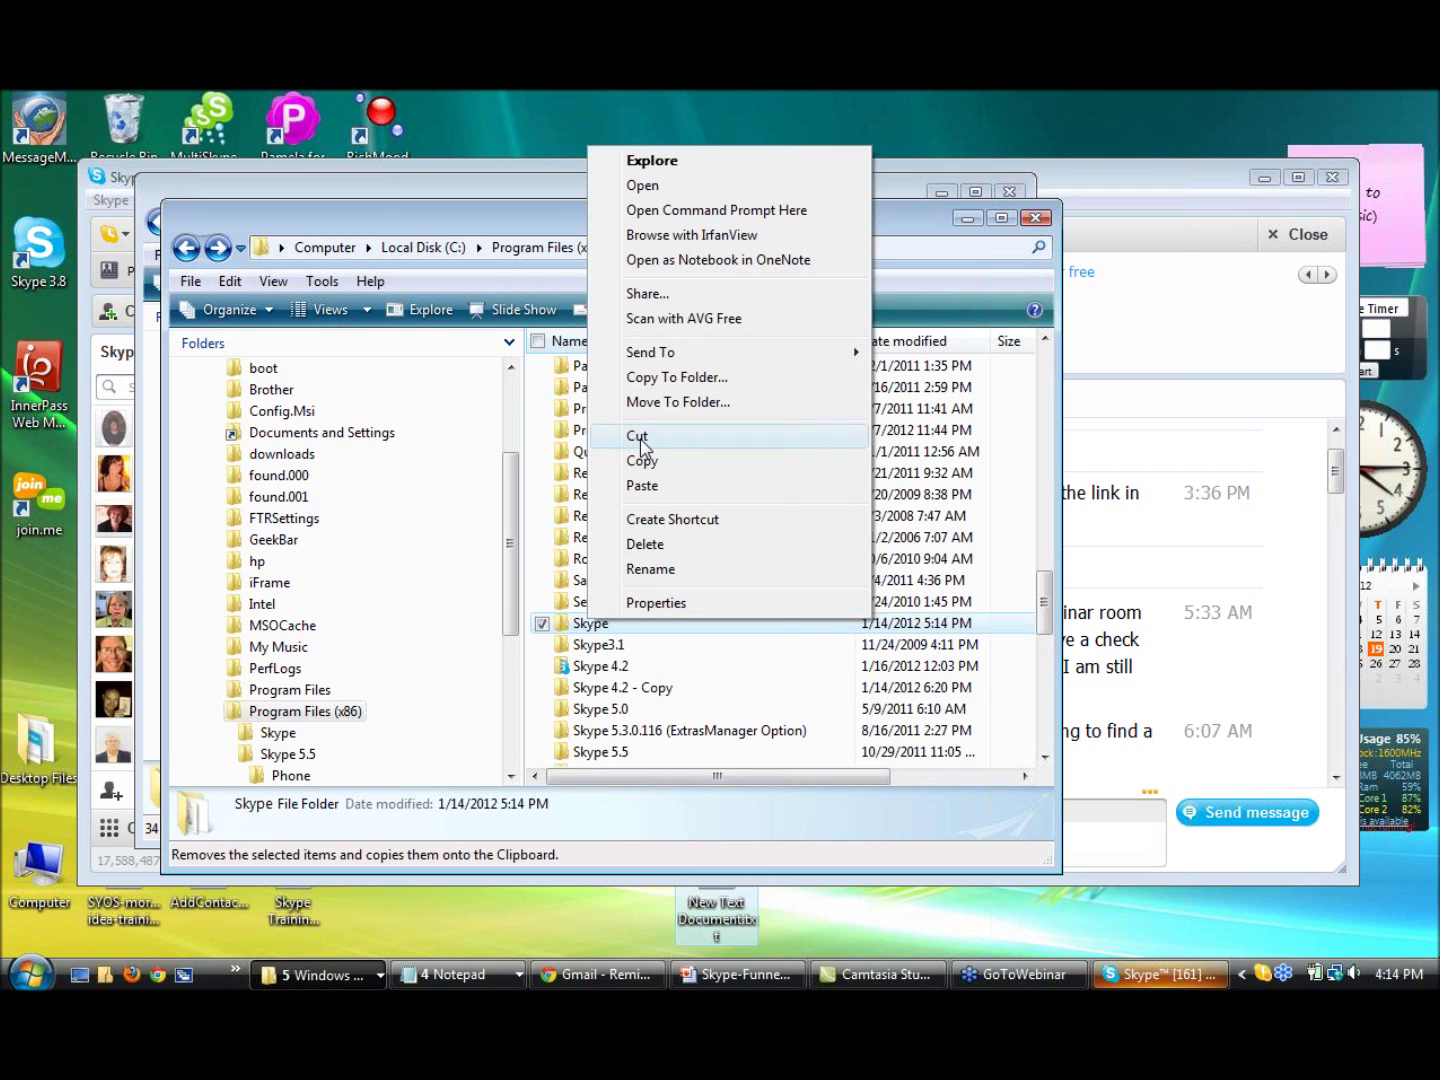
{"action": "left_click", "coordinate": [644, 461]}
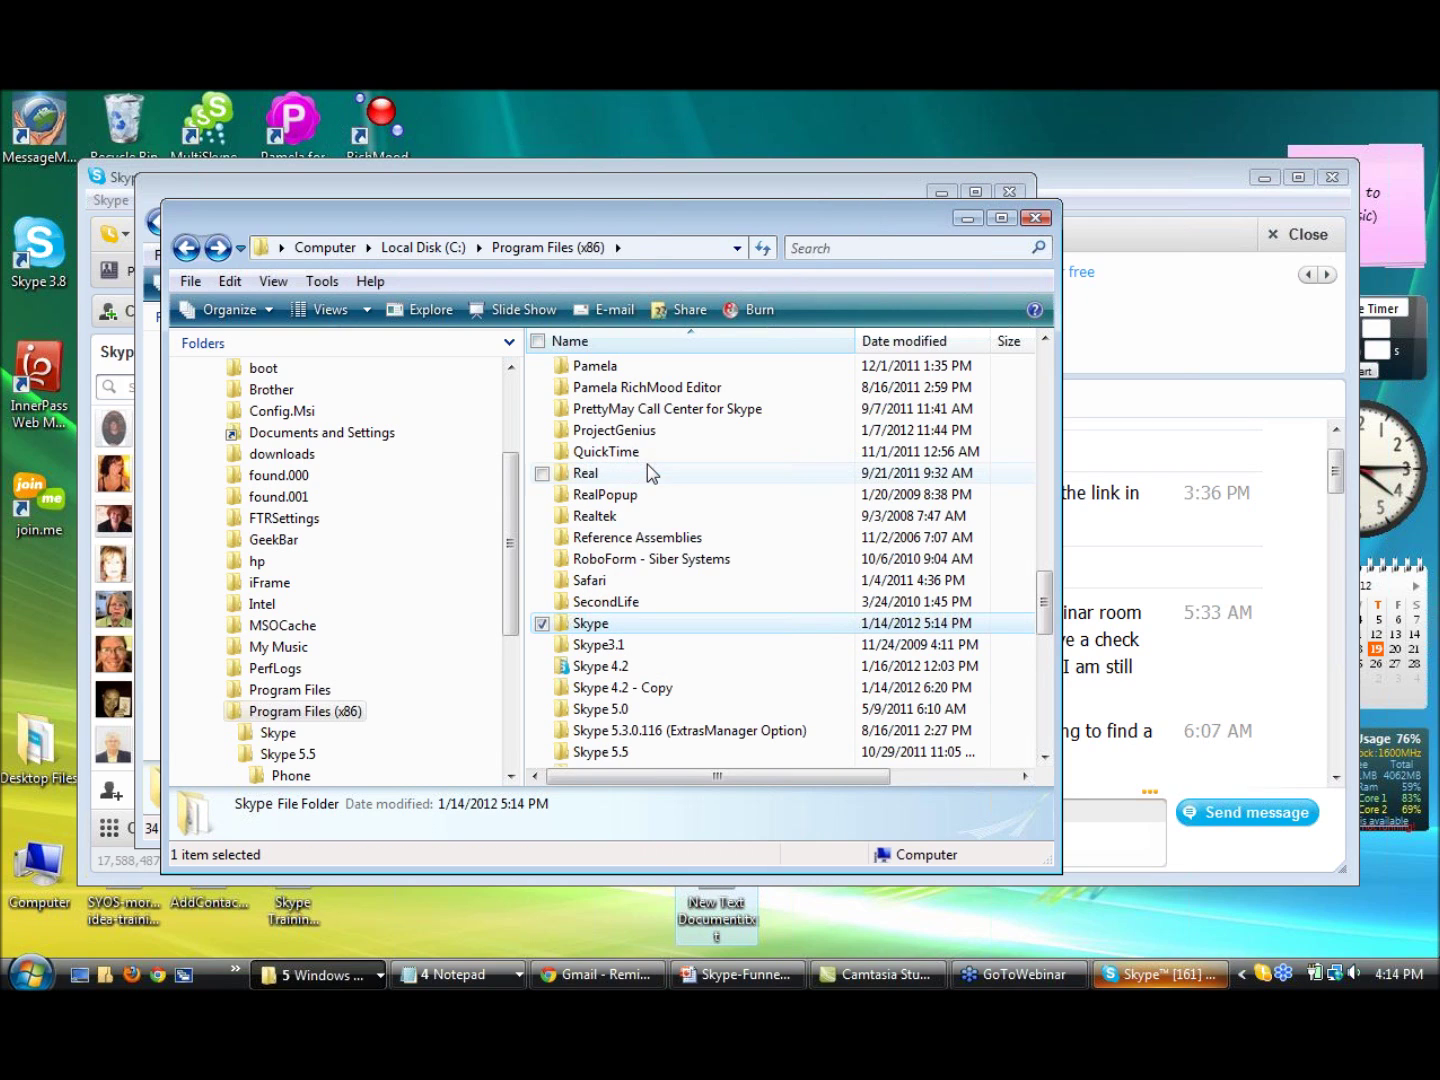
{"action": "right_click", "coordinate": [771, 530]}
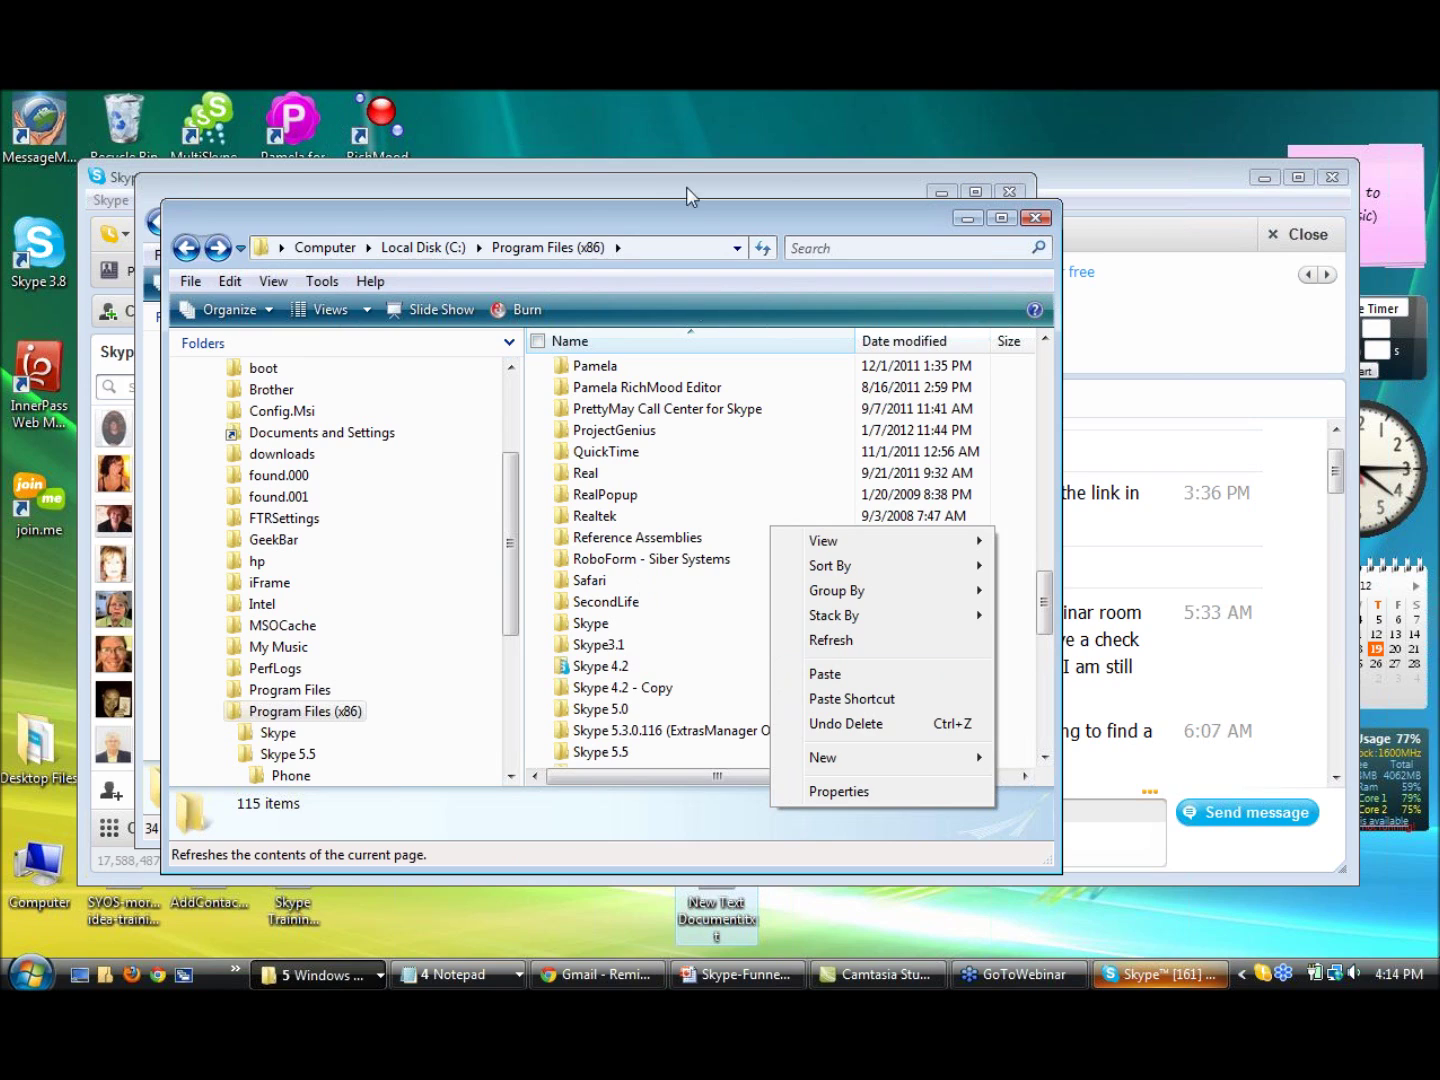
{"action": "left_click", "coordinate": [651, 224]}
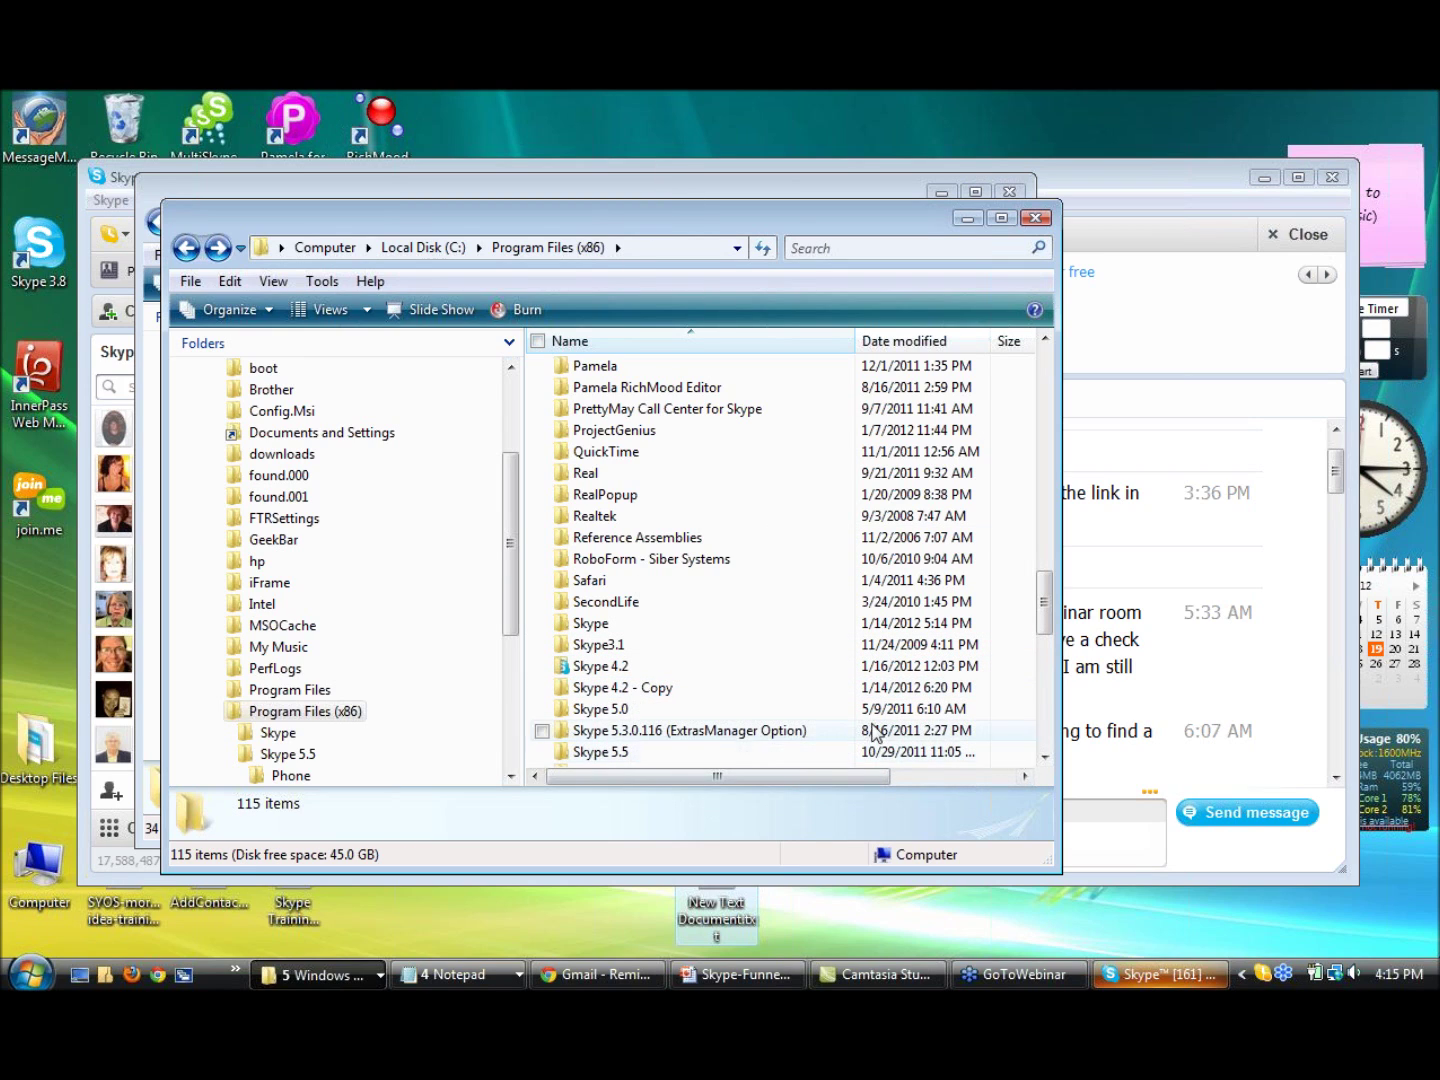
Try to rename the Skype 5.5 Copy folder as "Skype 3.8 demo delete Copy"
{"action": "left_click", "coordinate": [1045, 757]}
{"action": "left_click", "coordinate": [1045, 757]}
{"action": "left_click", "coordinate": [1045, 758]}
{"action": "left_click", "coordinate": [1046, 757]}
{"action": "left_click", "coordinate": [1045, 757]}
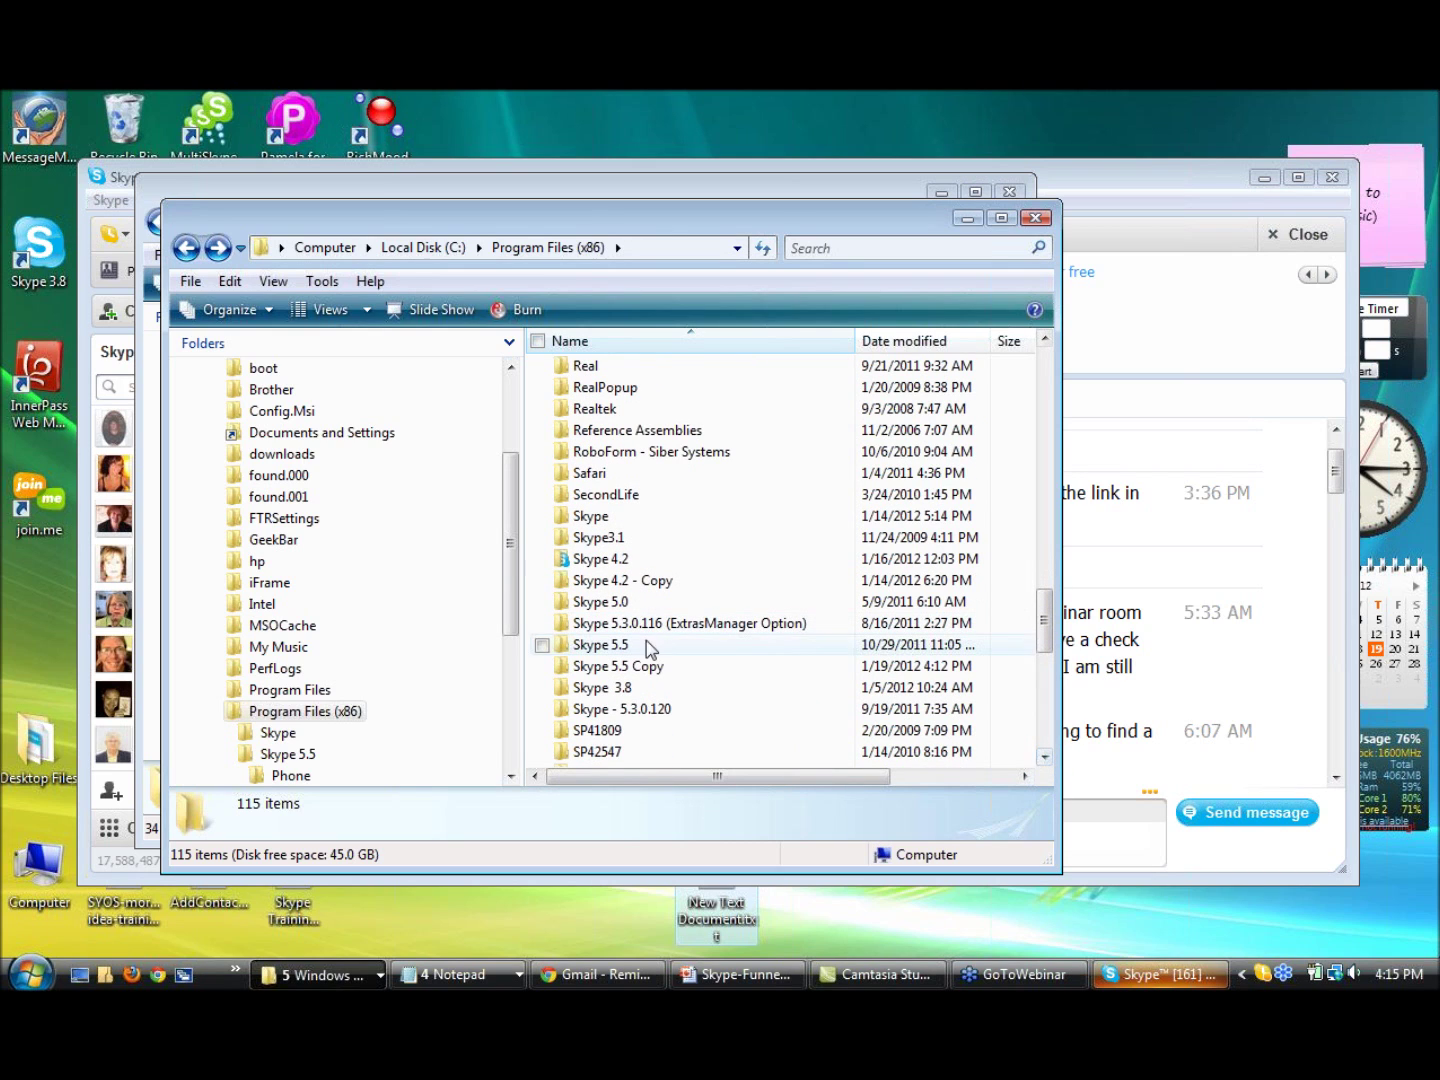
{"action": "right_click", "coordinate": [620, 668]}
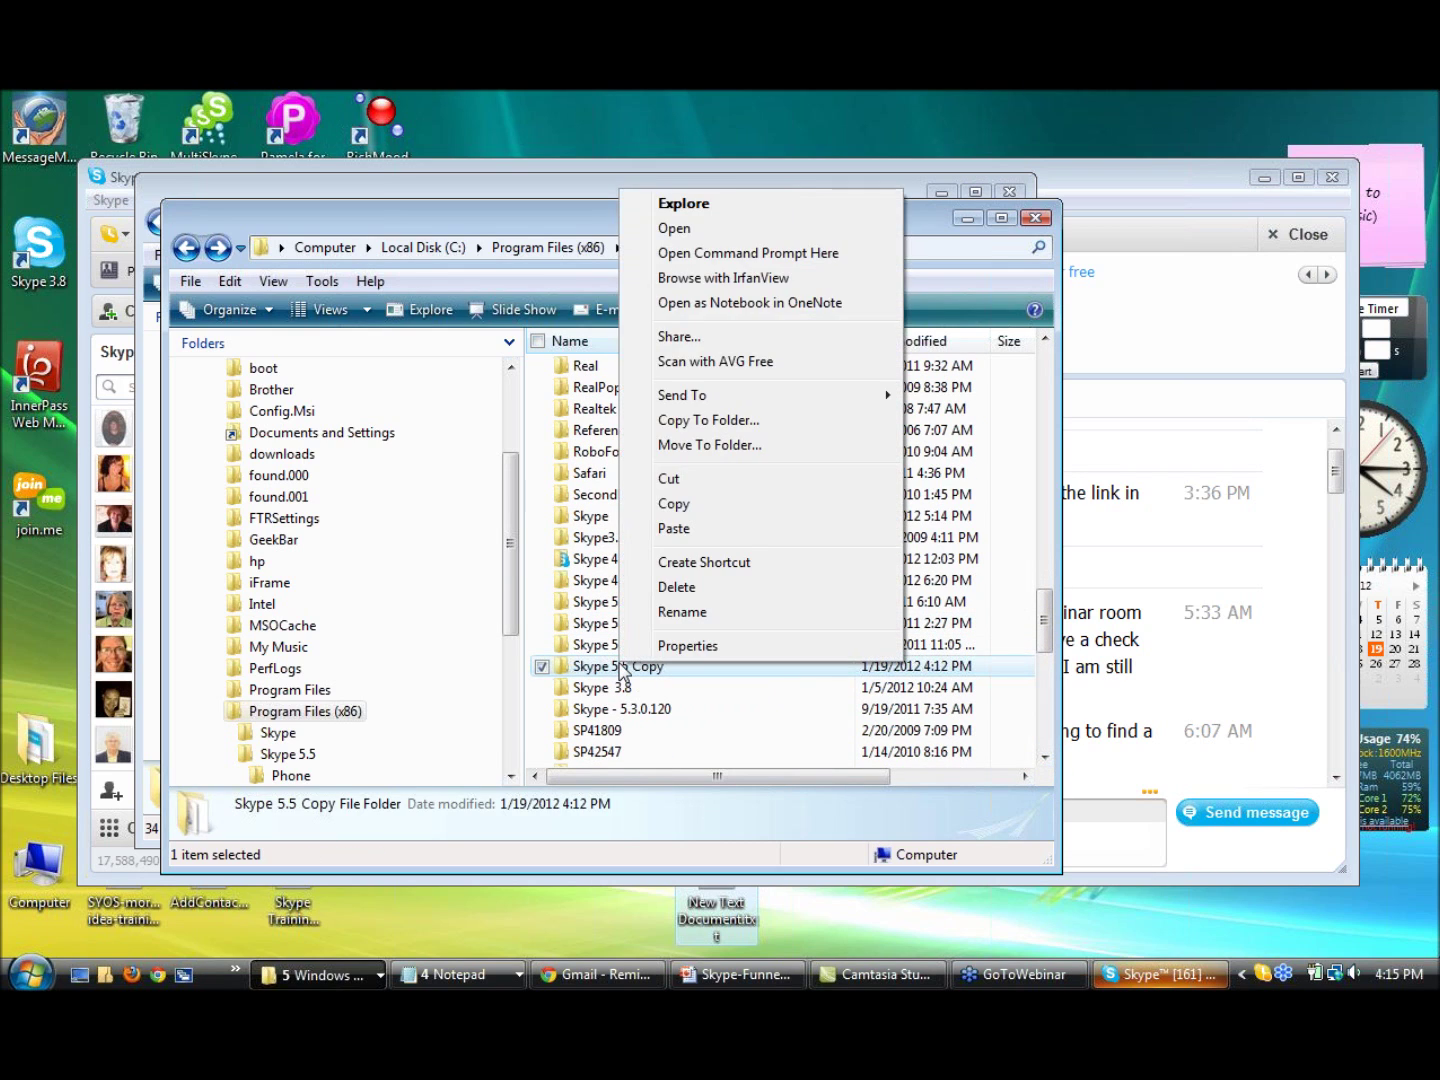
{"action": "left_click", "coordinate": [668, 613]}
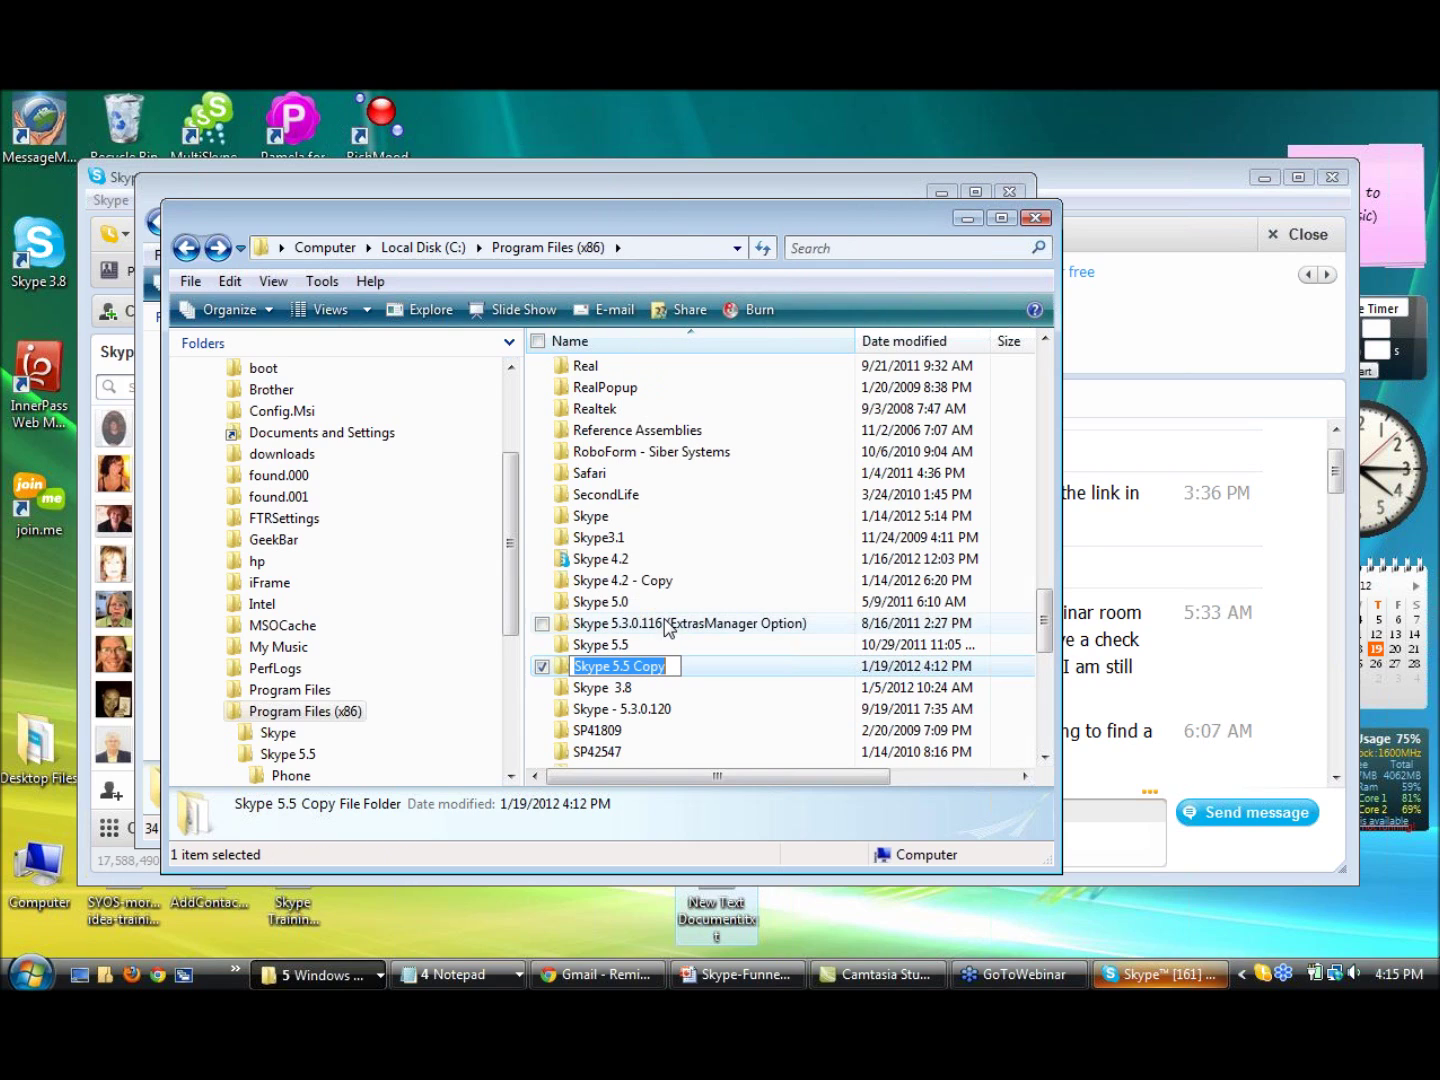
{"action": "left_click", "coordinate": [617, 664]}
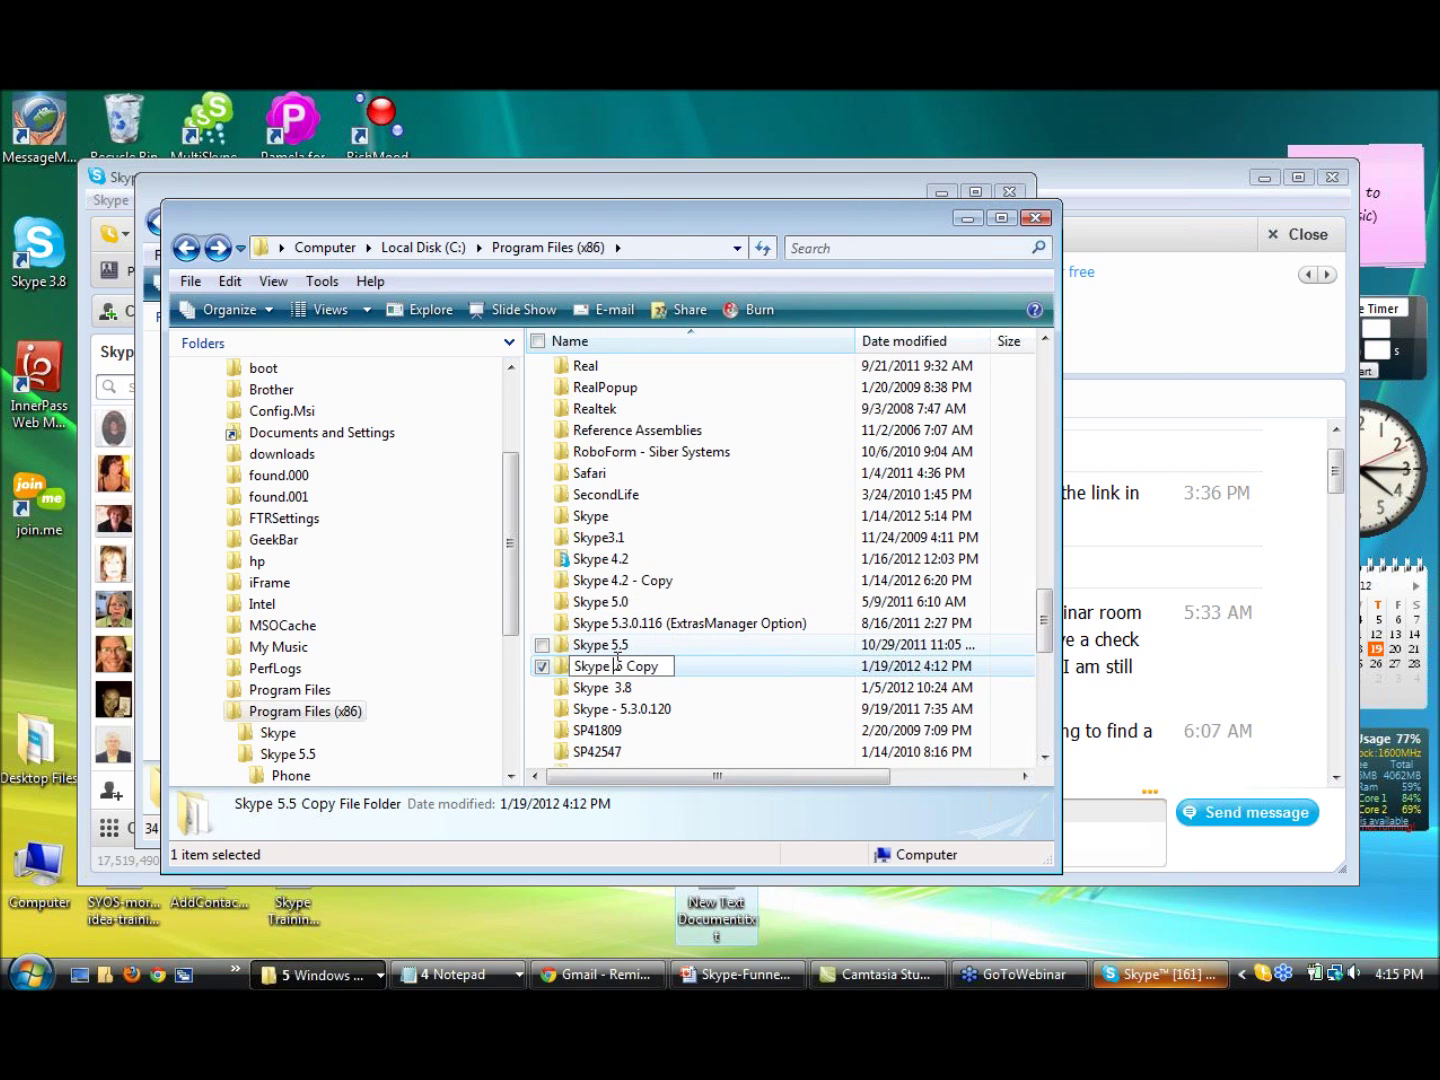
{"action": "type", "text": "3.85"}
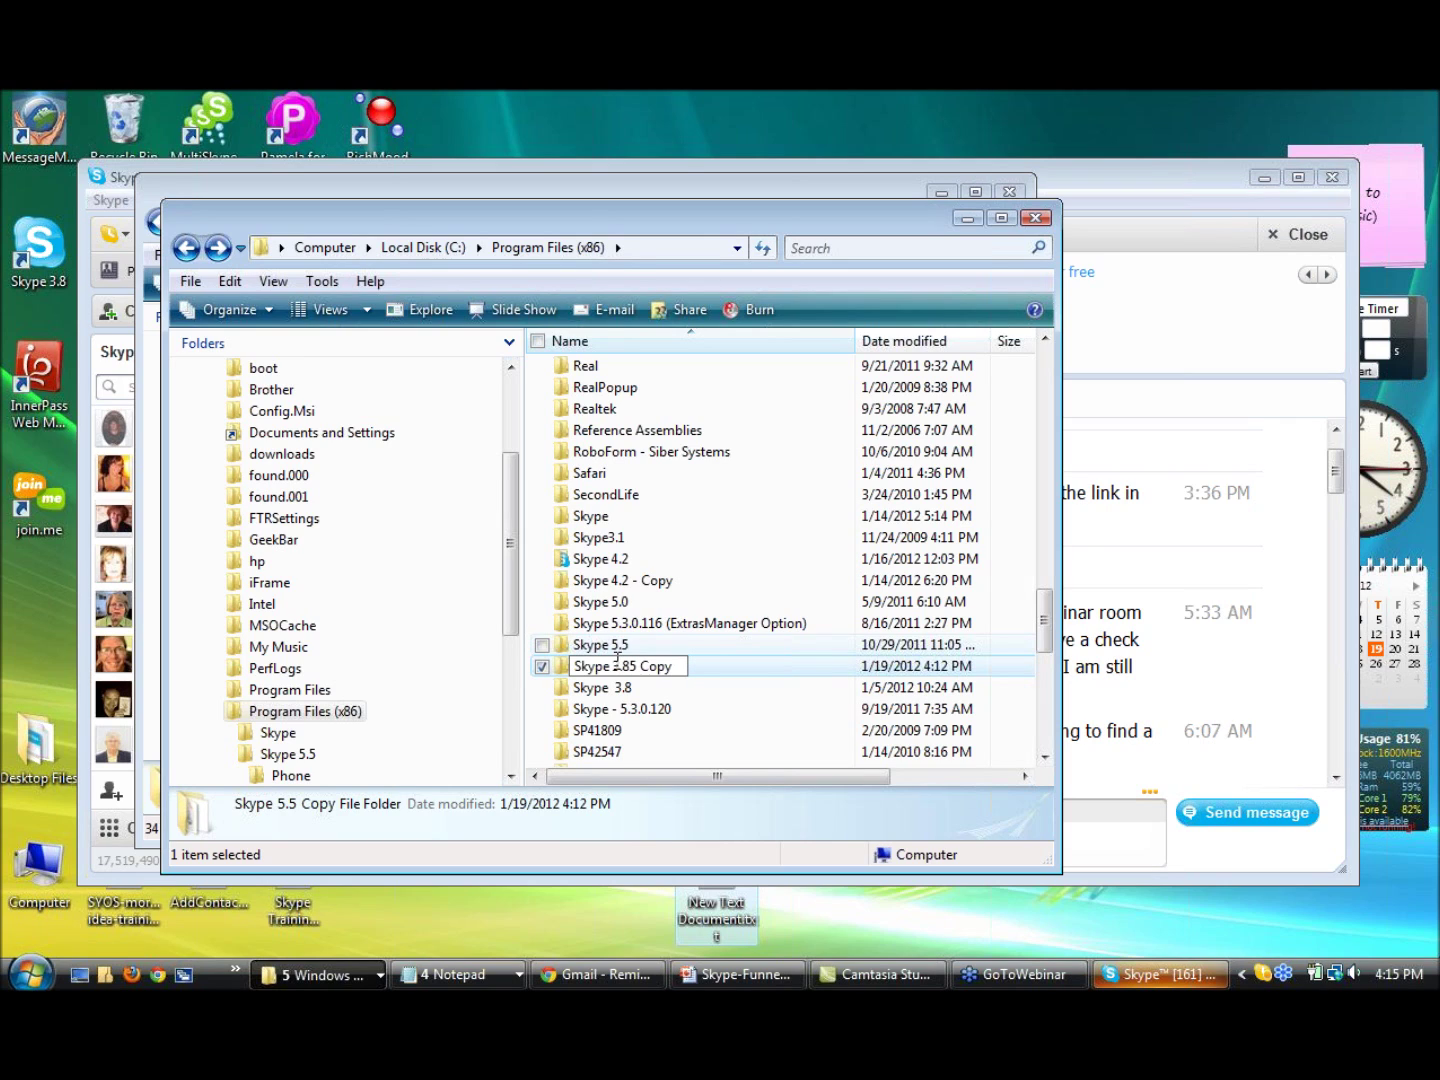
{"action": "key", "text": "Delete"}
{"action": "type", "text": "demo"}
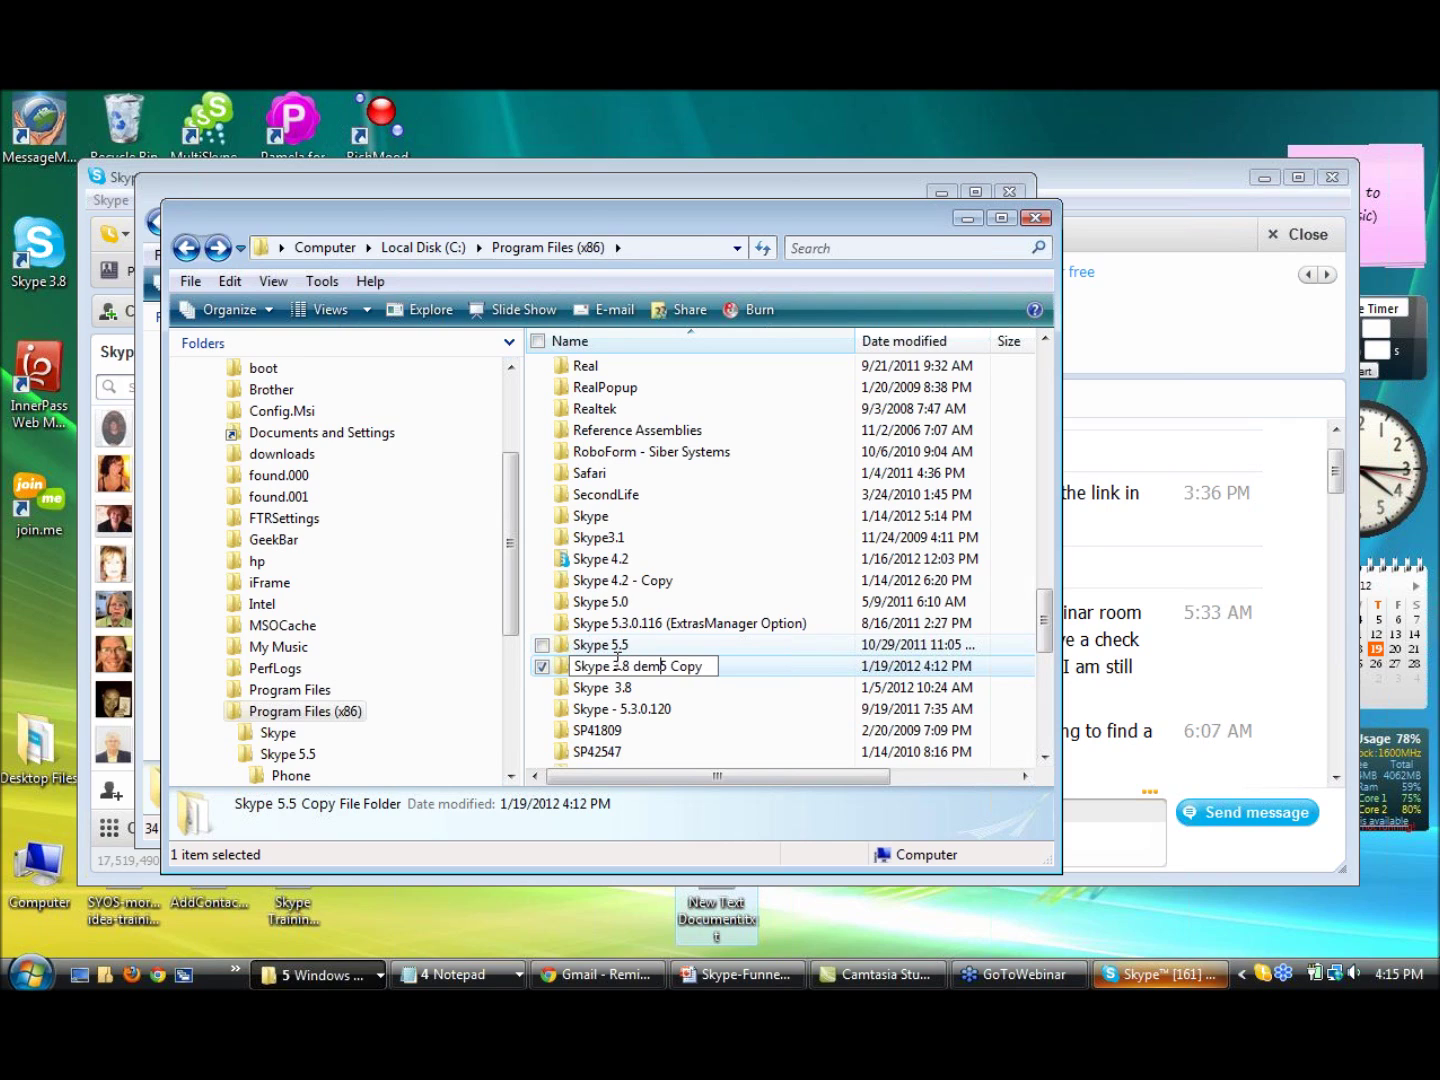
{"action": "type", "text": "5"}
{"action": "key", "text": "Left"}
{"action": "type", "text": "dele"}
{"action": "key", "text": "Delete"}
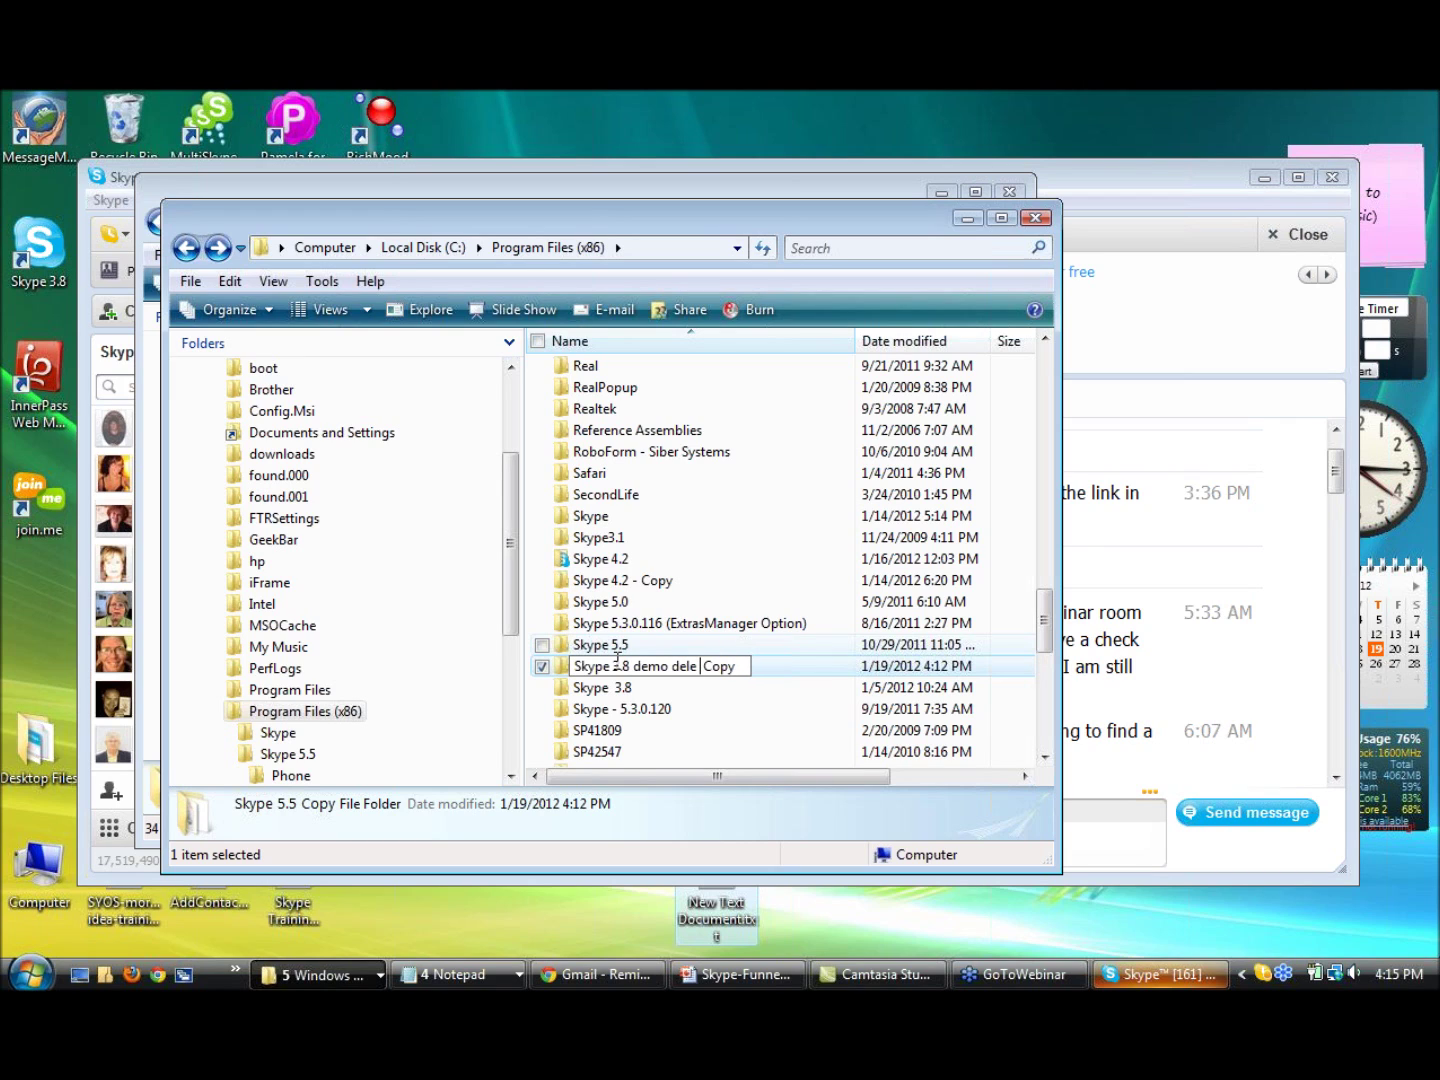
{"action": "type", "text": "te"}
{"action": "key", "text": "Return"}
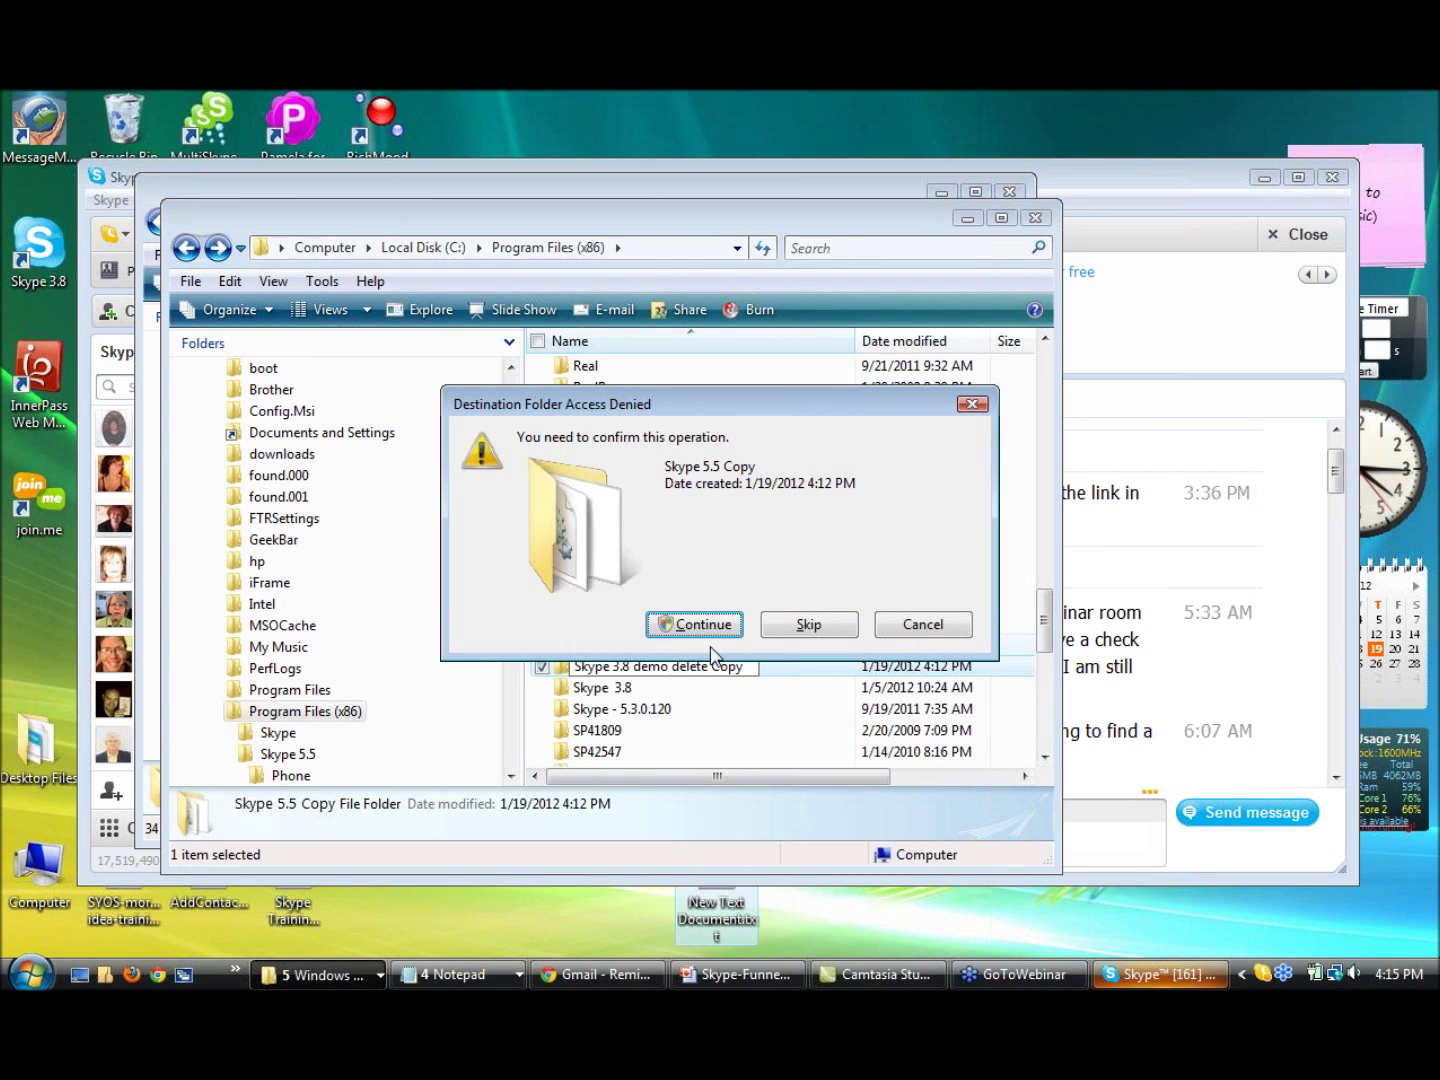
{"action": "left_click", "coordinate": [949, 628]}
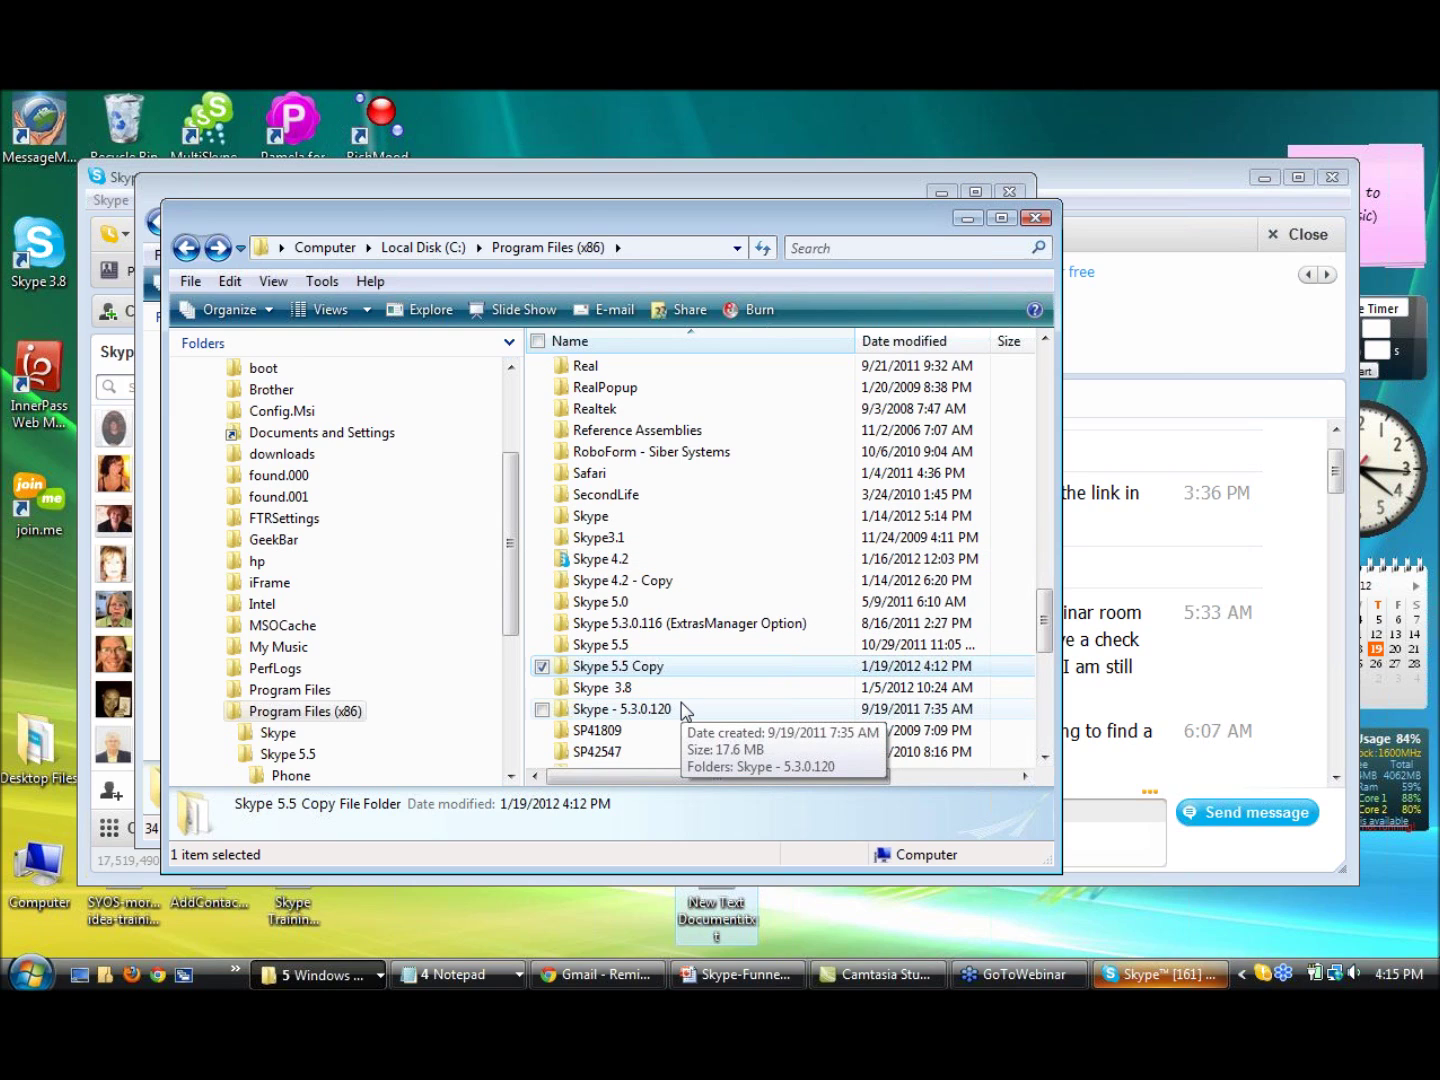
Check the contents of the Skype 5.5 Copy folder and of the Phone subfolder in Skype 5.3.0.116 (ExtrasManager Option)
{"action": "double_click", "coordinate": [616, 668]}
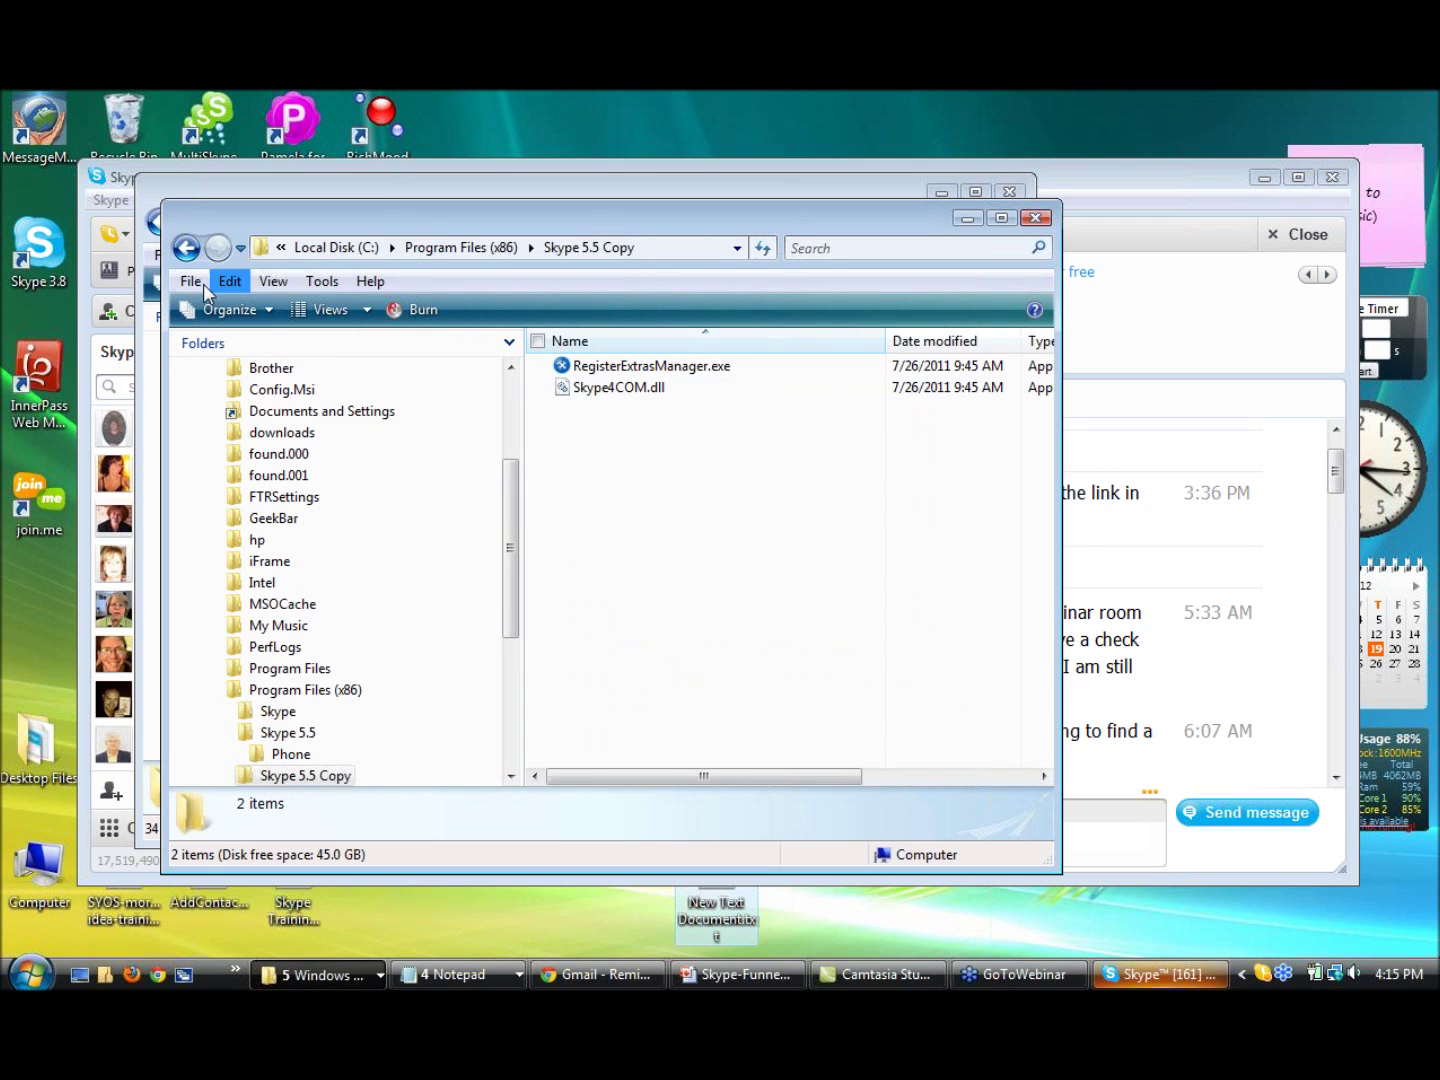
{"action": "key", "text": "BackSpace"}
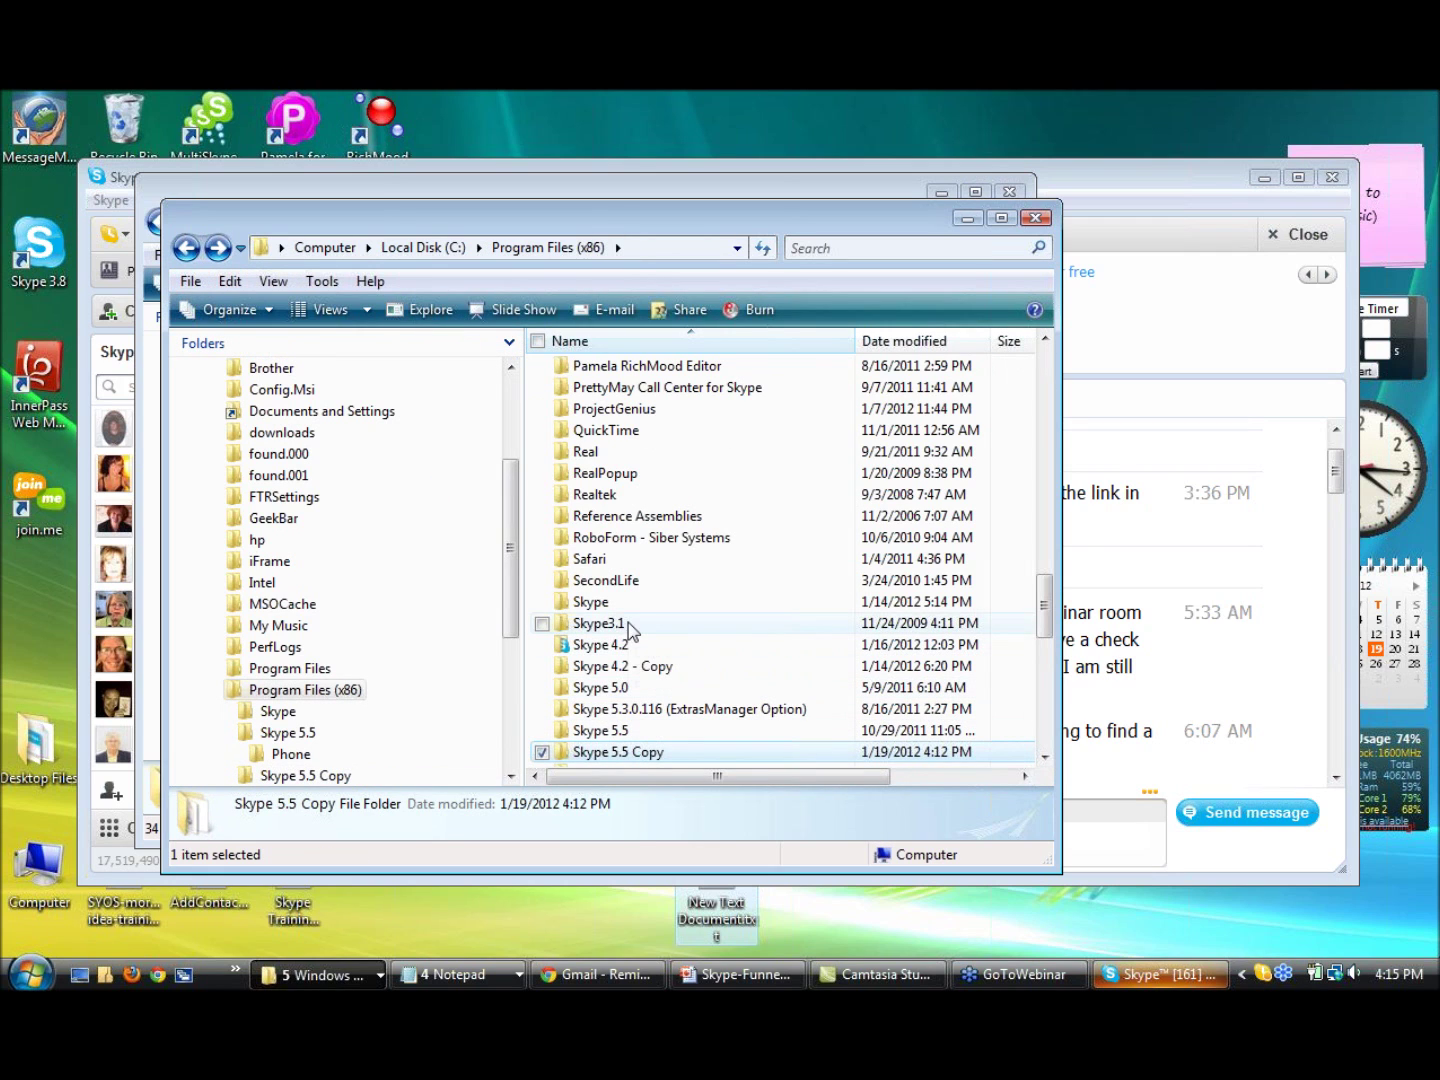
{"action": "left_click", "coordinate": [645, 712]}
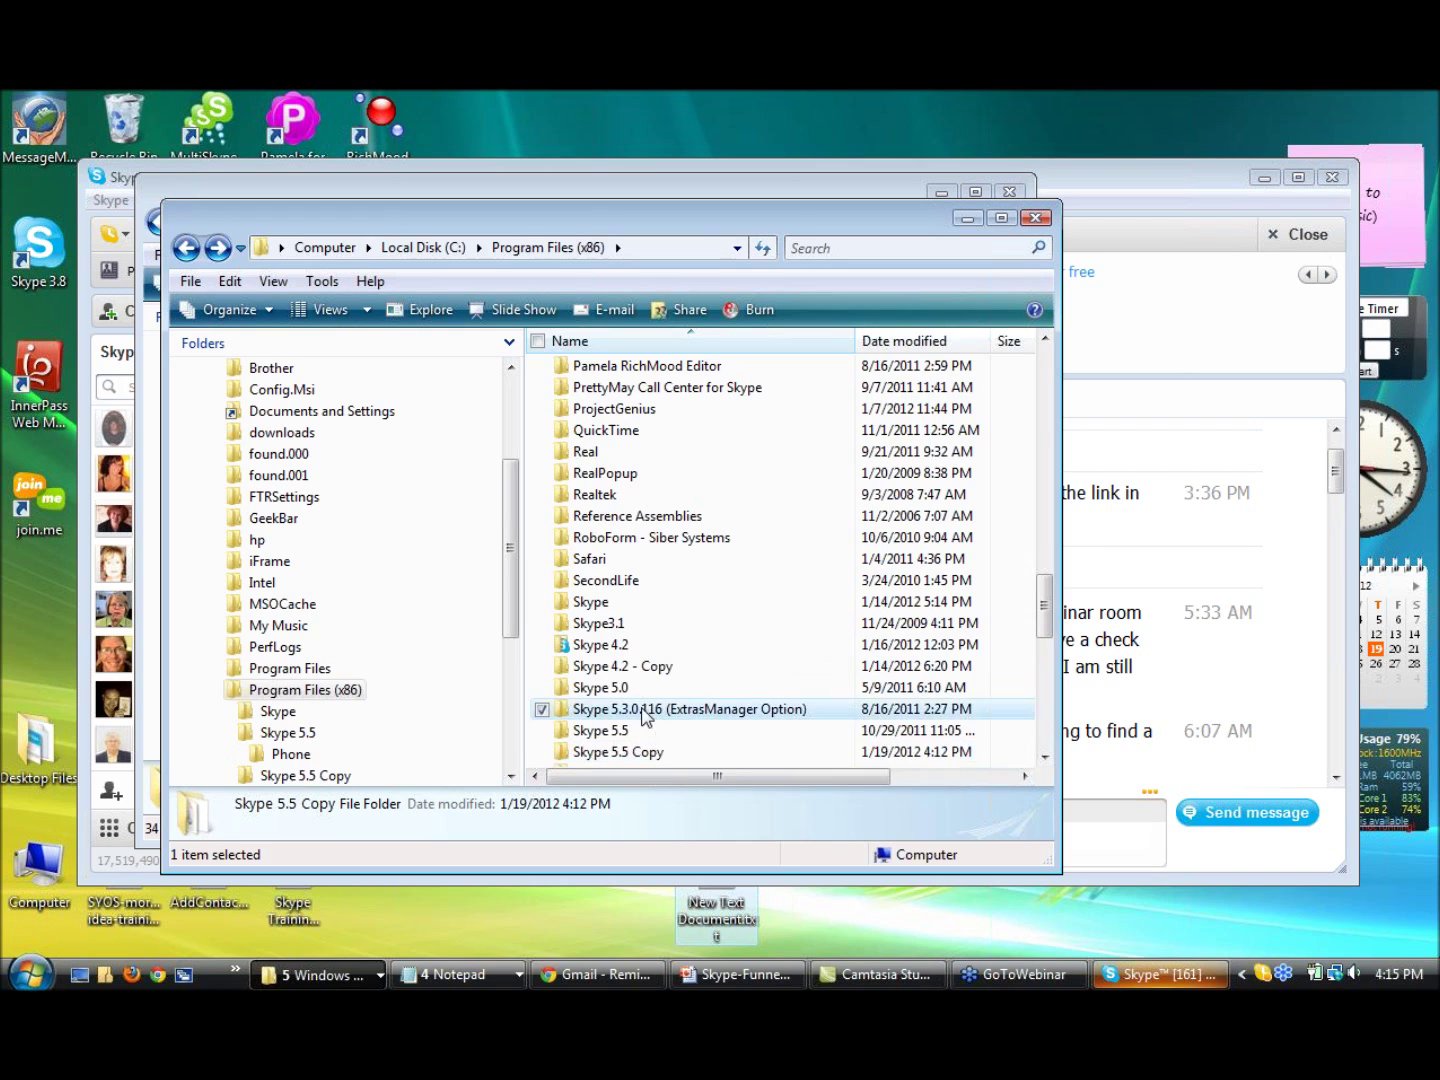
{"action": "double_click", "coordinate": [645, 712]}
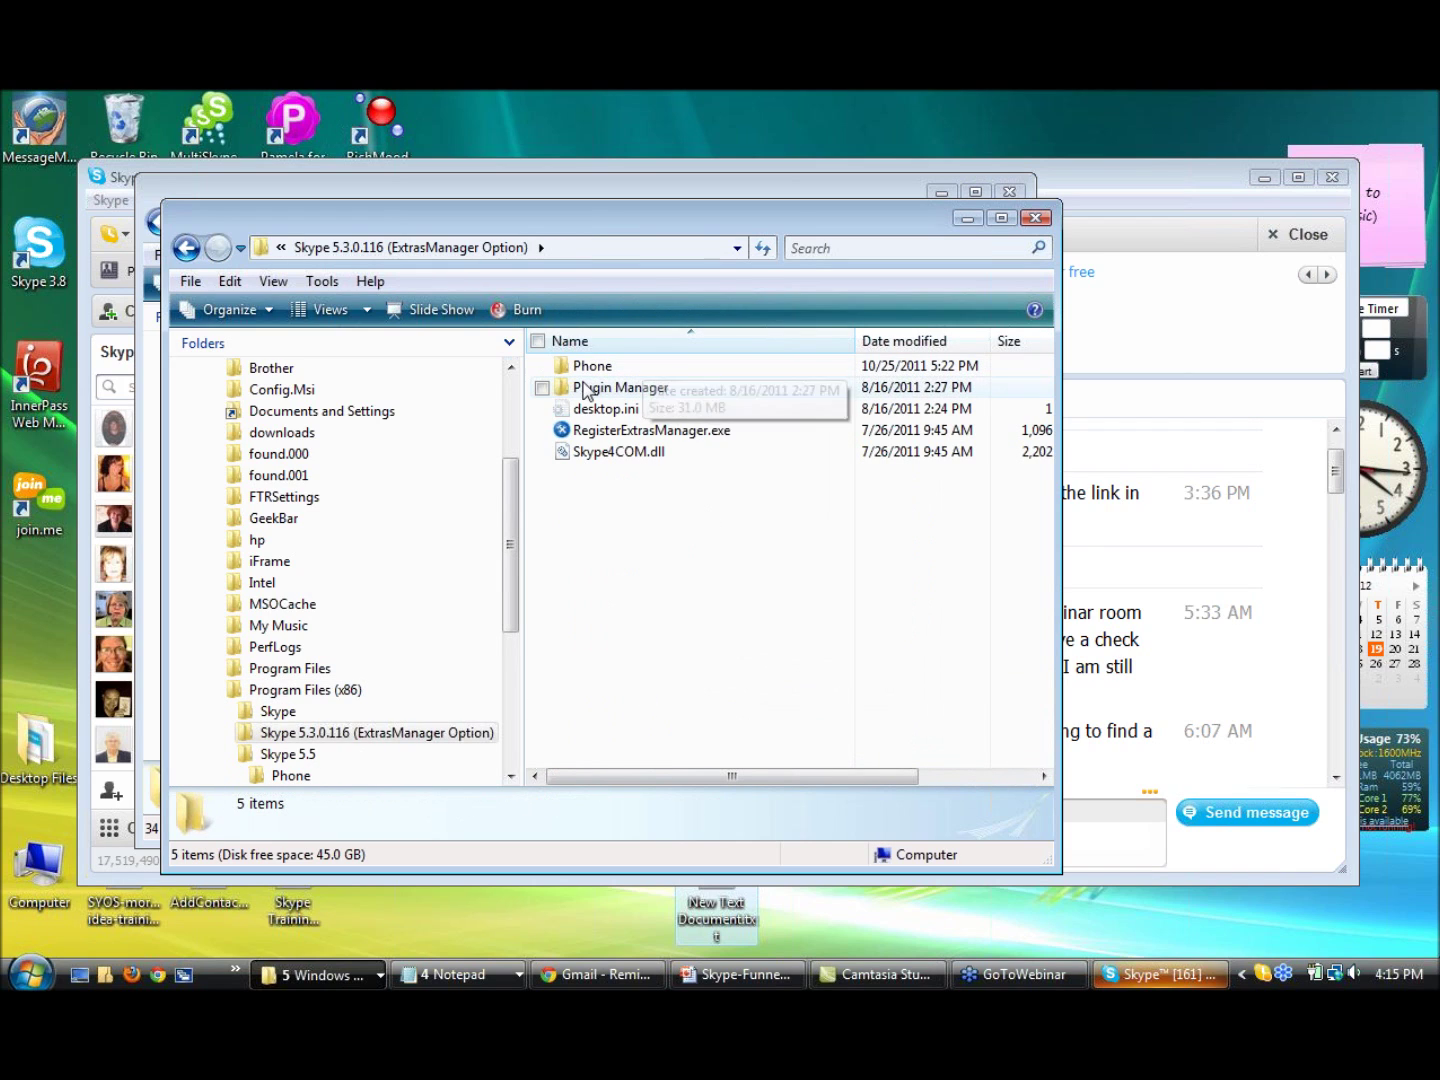
{"action": "left_click", "coordinate": [587, 370]}
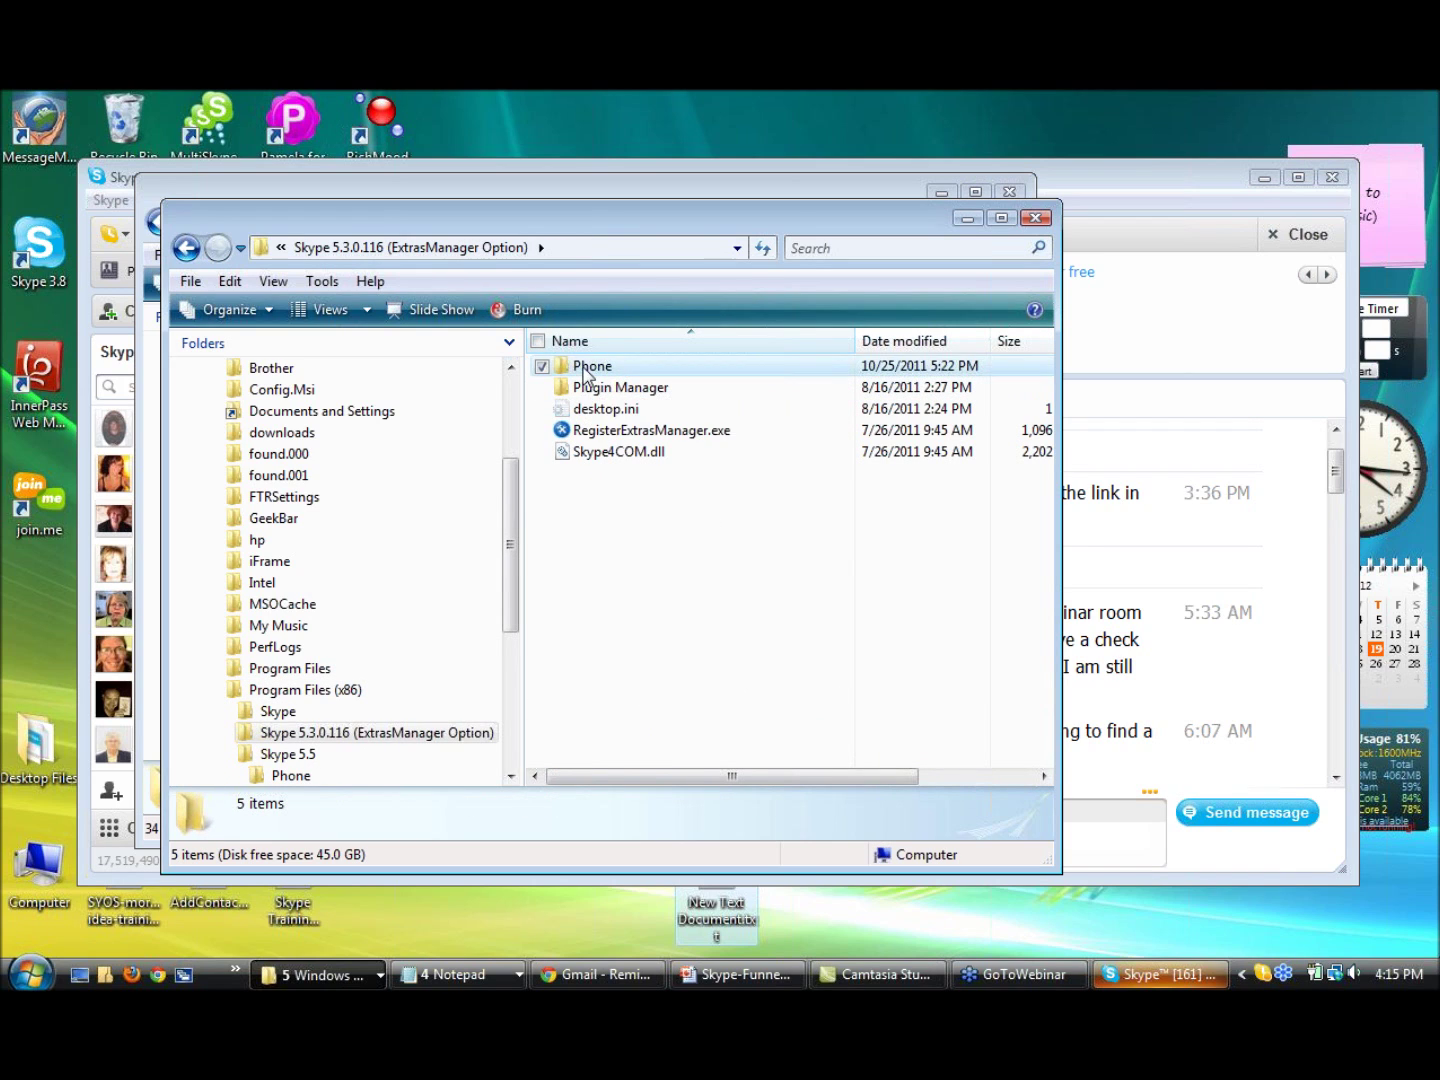
{"action": "double_click", "coordinate": [587, 368]}
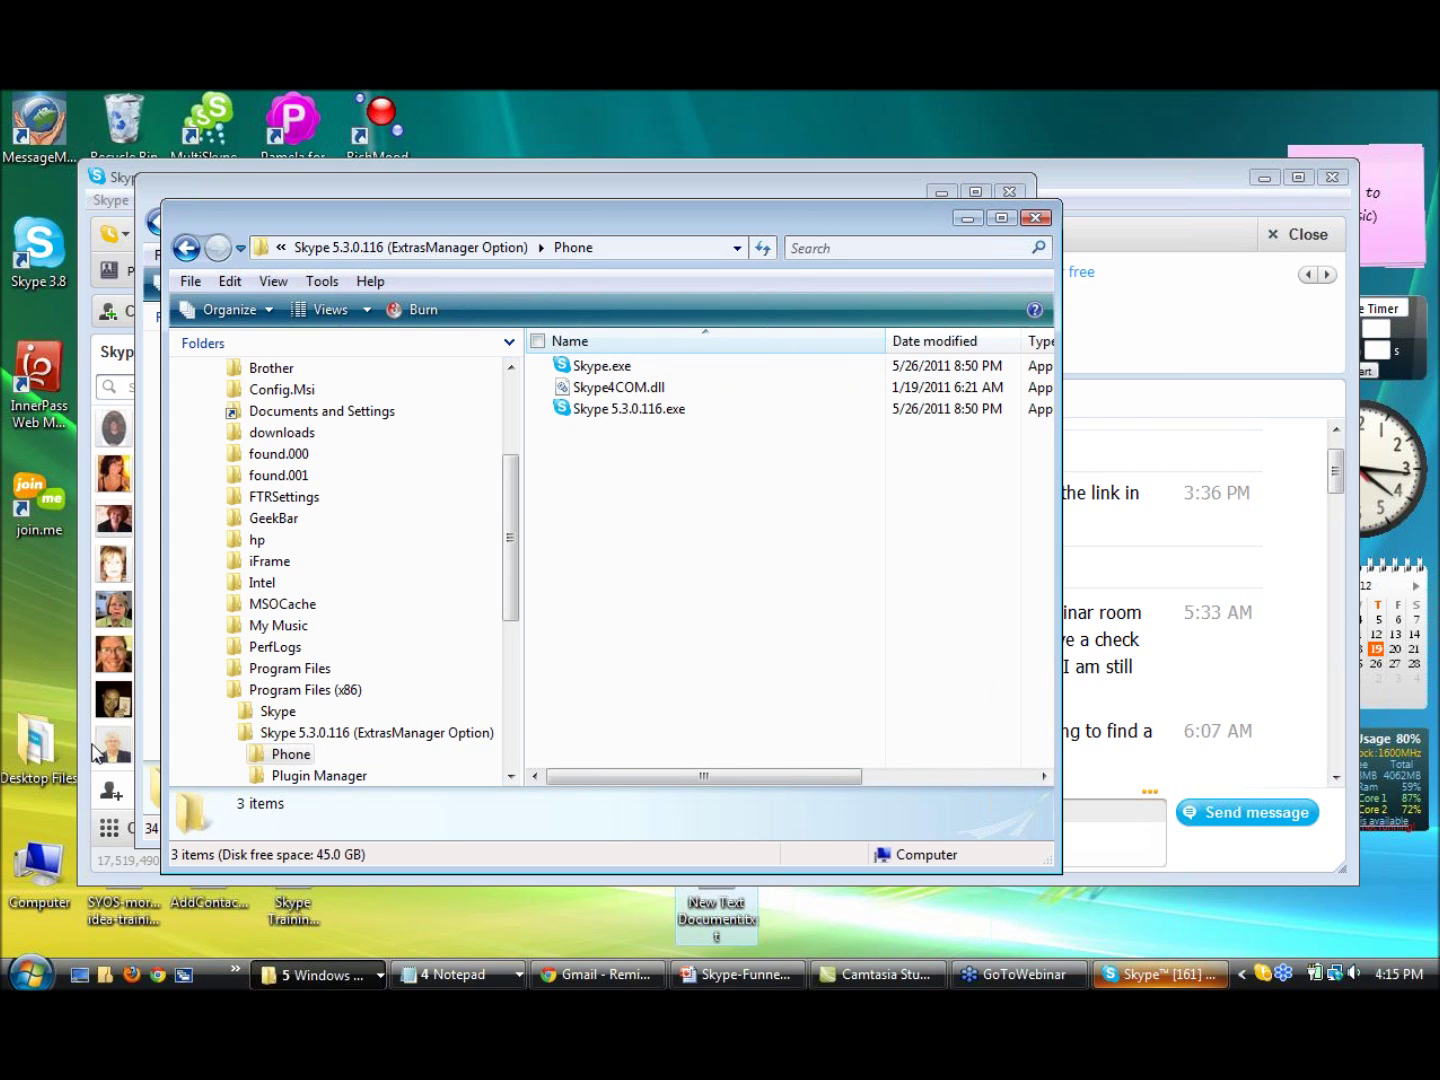
Show the desktop and inspect the Target and Start in paths in the Skype5.5 shortcut's properties, closing them without changes
{"action": "left_click", "coordinate": [85, 977]}
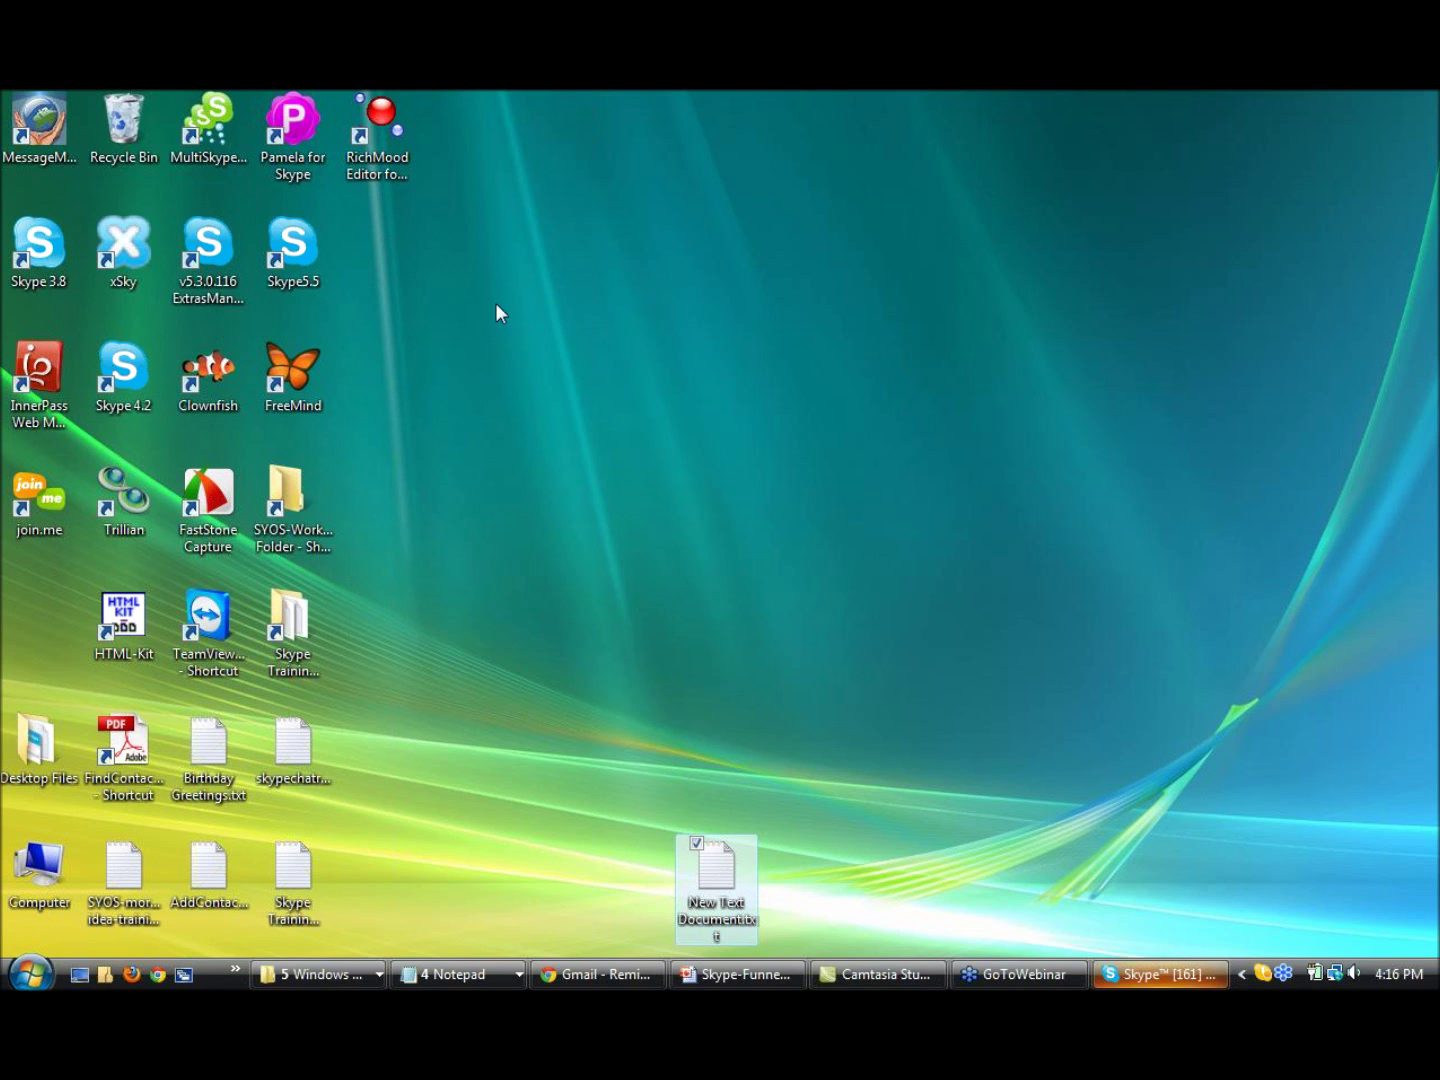
{"action": "left_click", "coordinate": [922, 801]}
{"action": "left_click", "coordinate": [305, 980]}
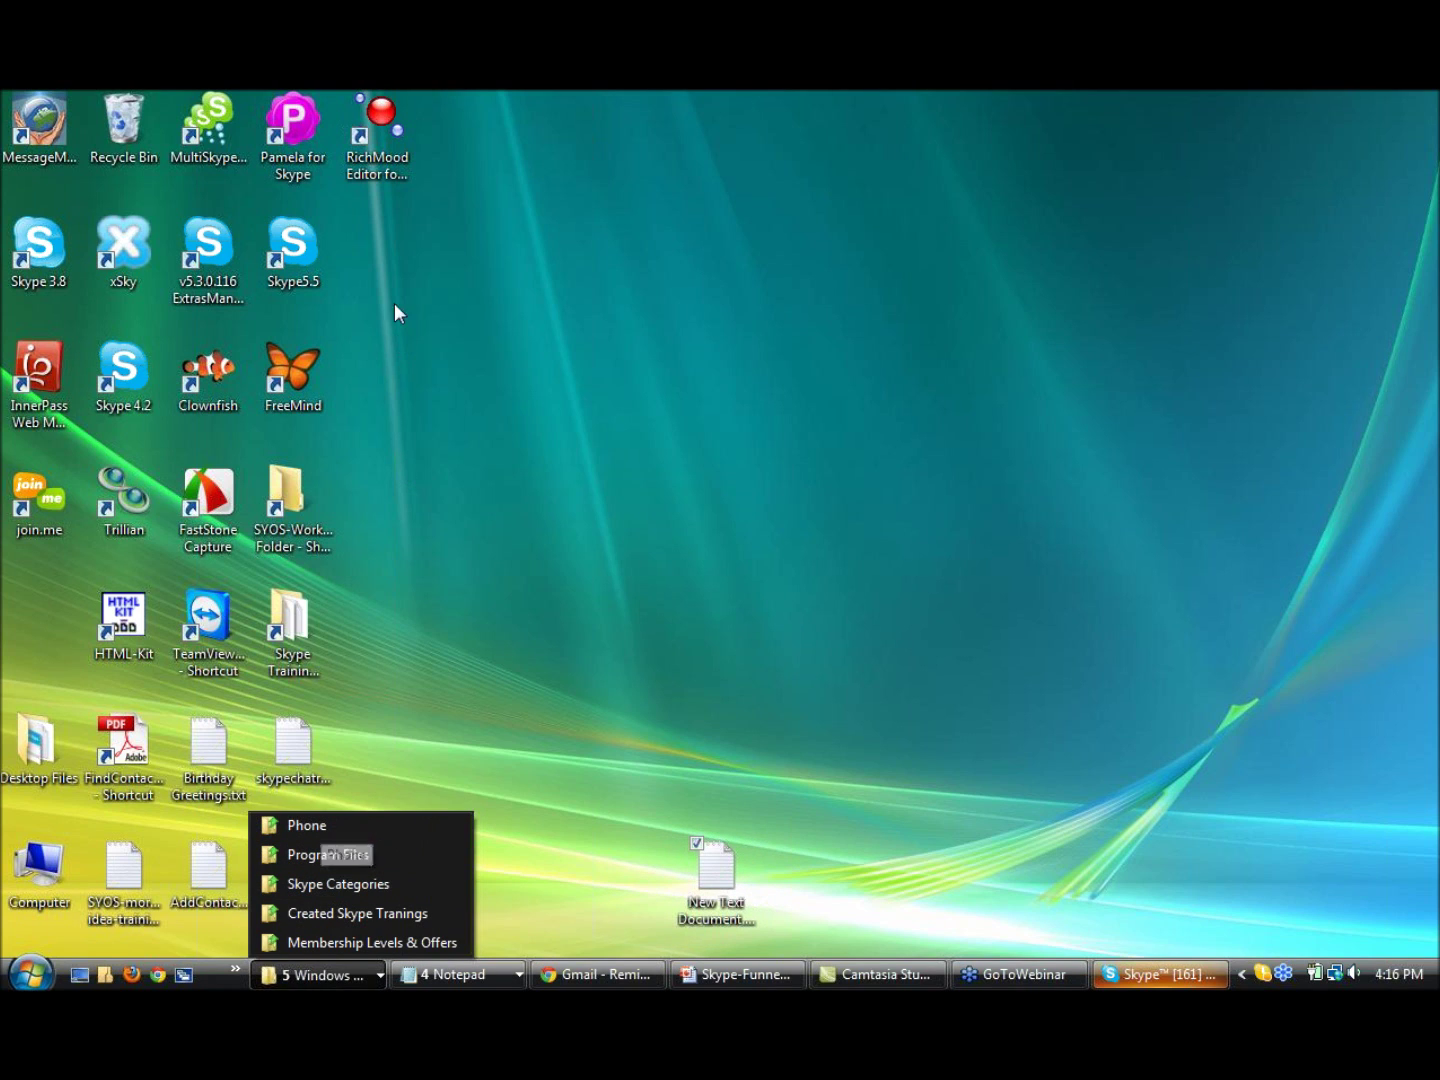
{"action": "right_click", "coordinate": [303, 272]}
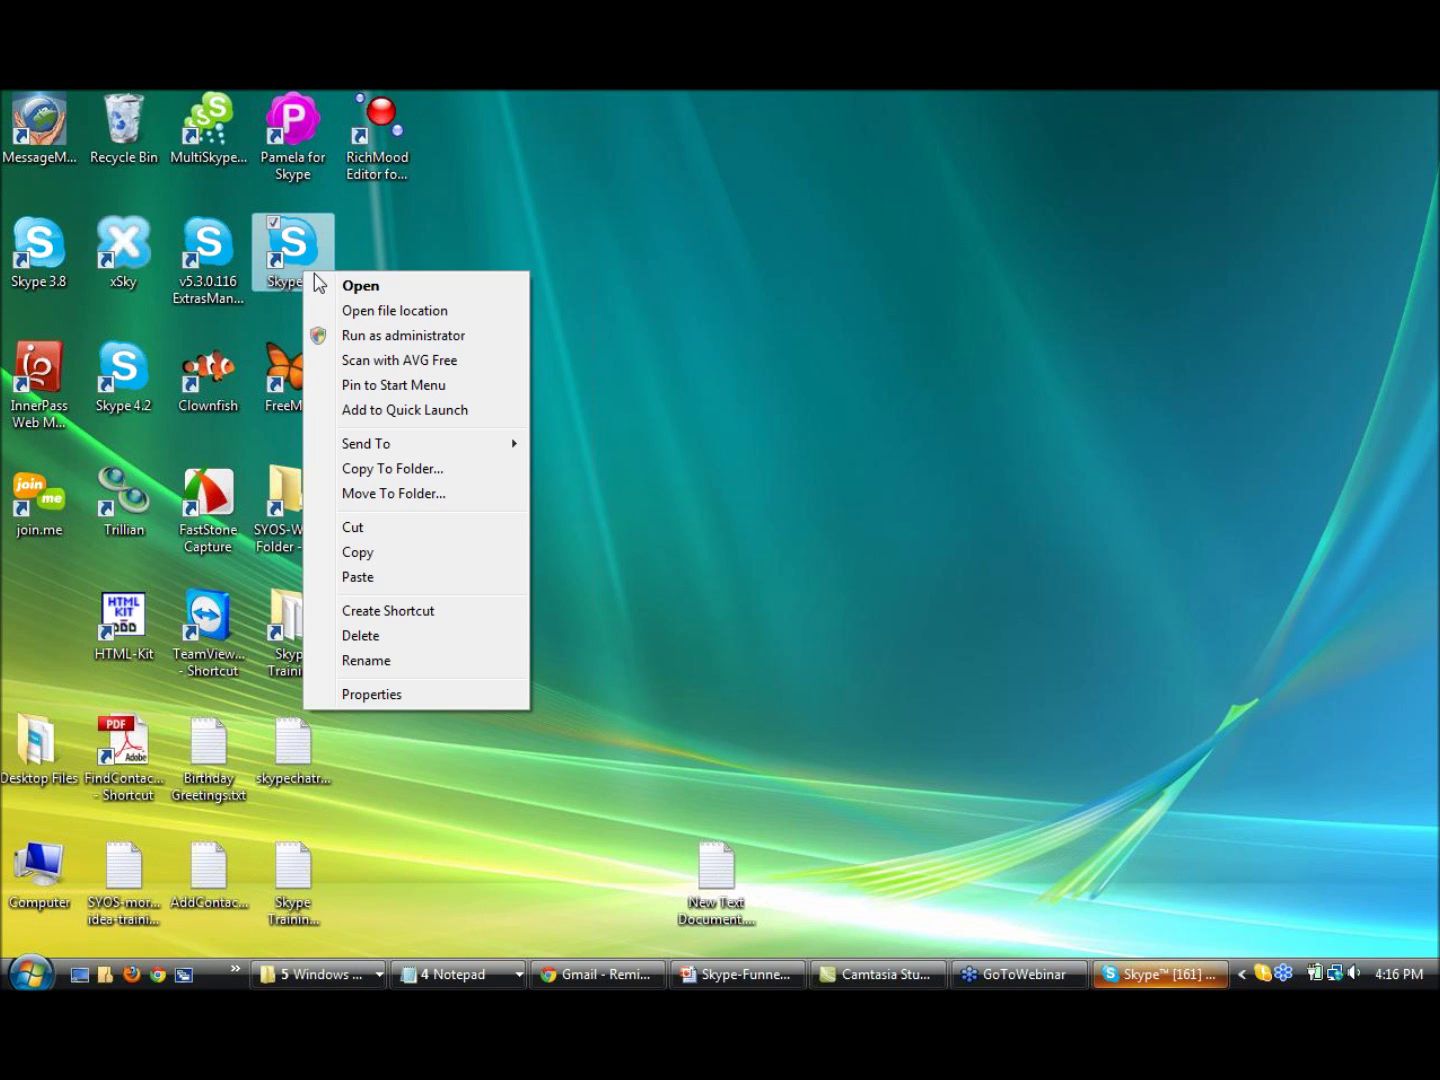
{"action": "left_click", "coordinate": [363, 694]}
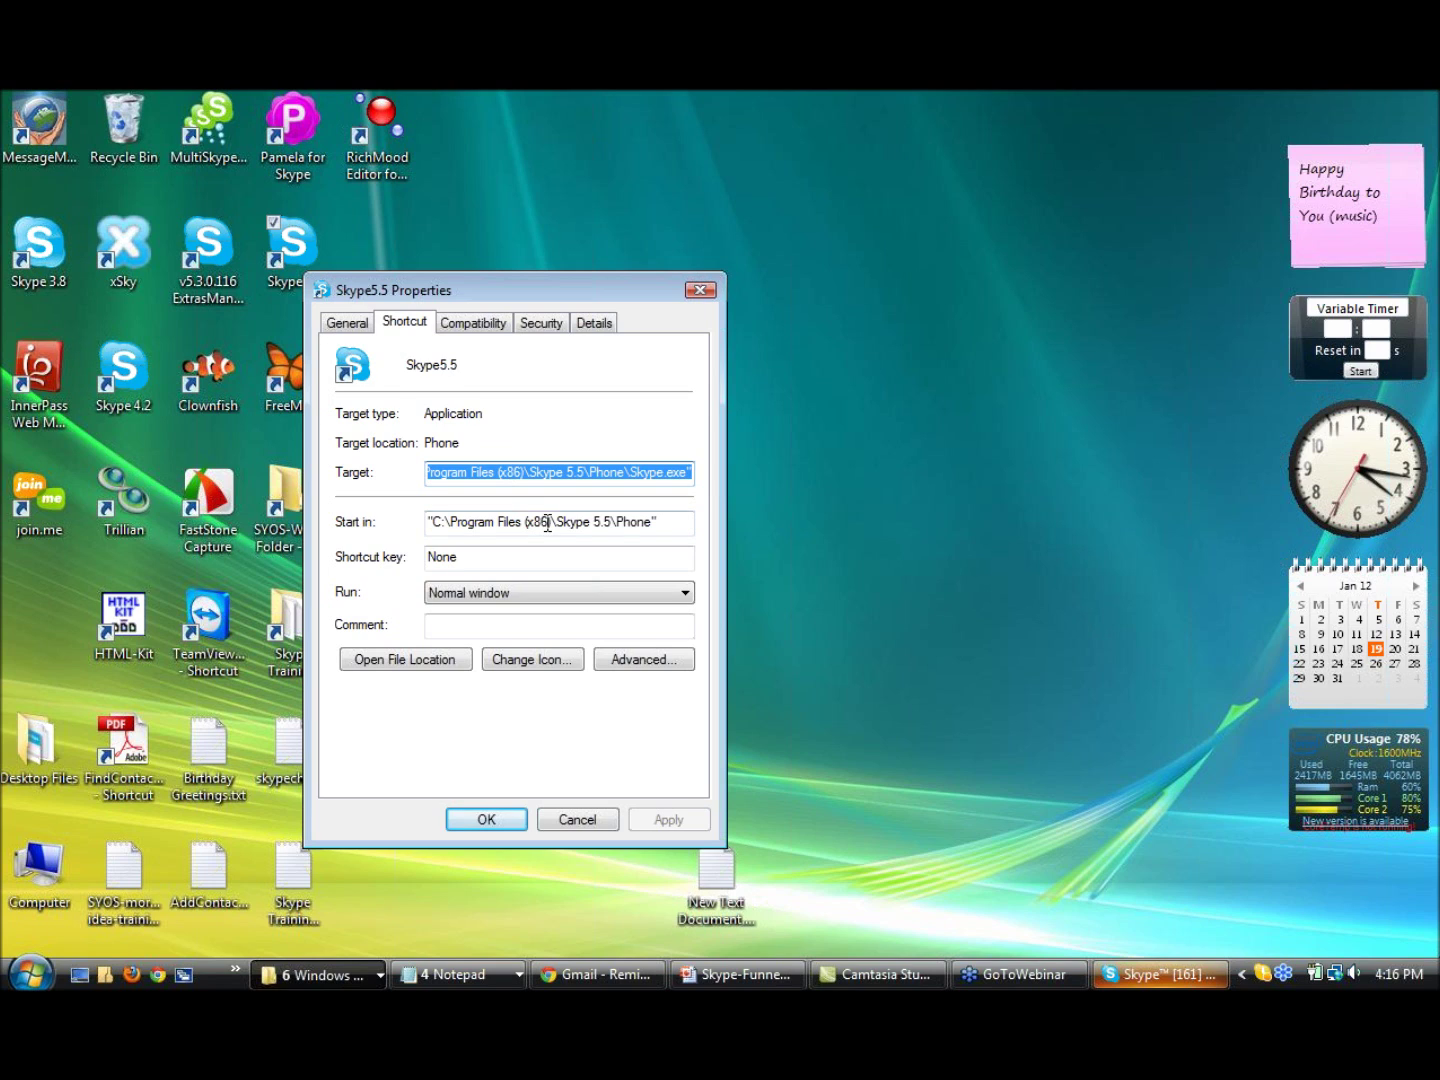
{"action": "double_click", "coordinate": [606, 521]}
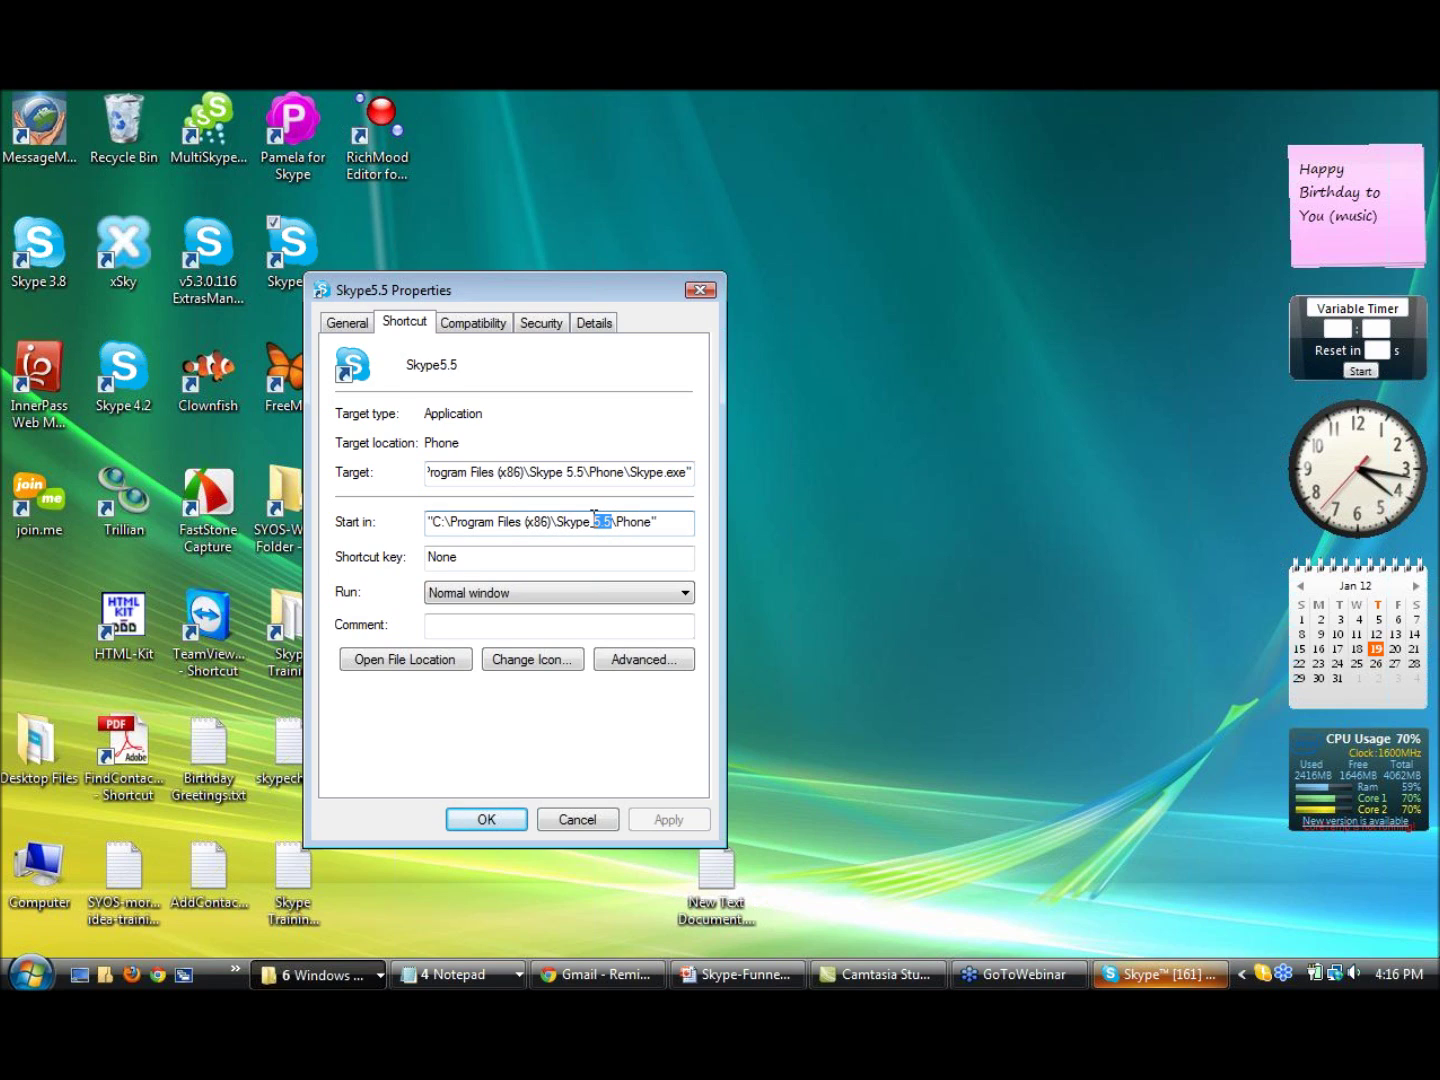
{"action": "left_click", "coordinate": [700, 291]}
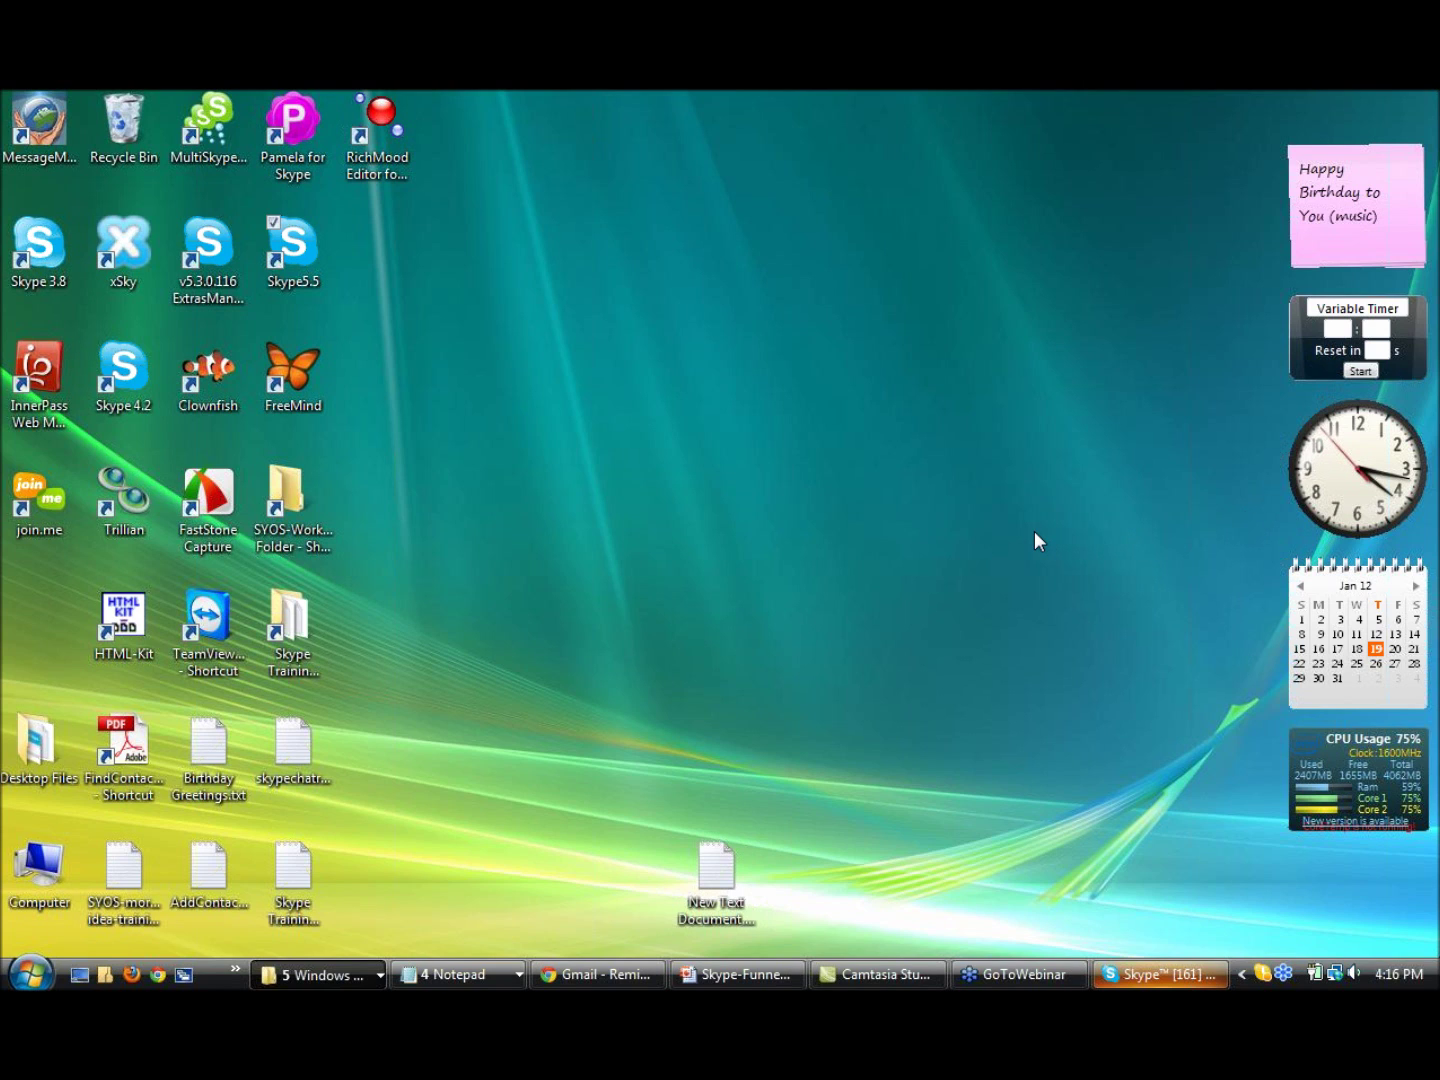
Switch to Chrome and load incomeassurance.com/blog/ in place of the Internet Niche Lab page
{"action": "left_click", "coordinate": [590, 975]}
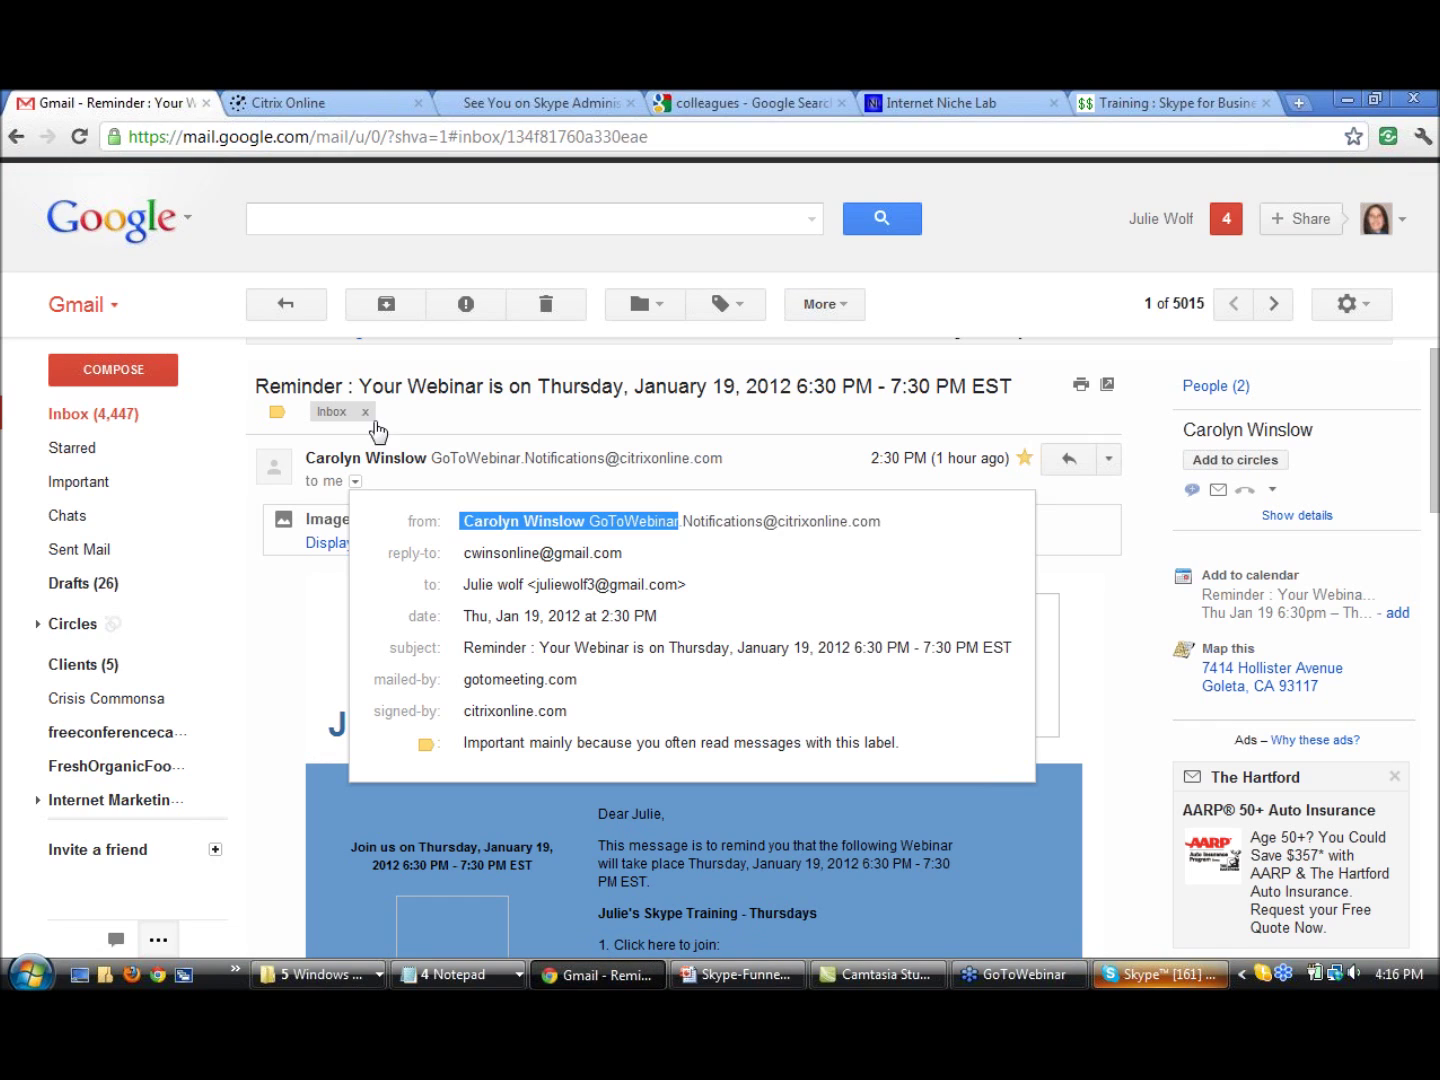
{"action": "left_click", "coordinate": [499, 103]}
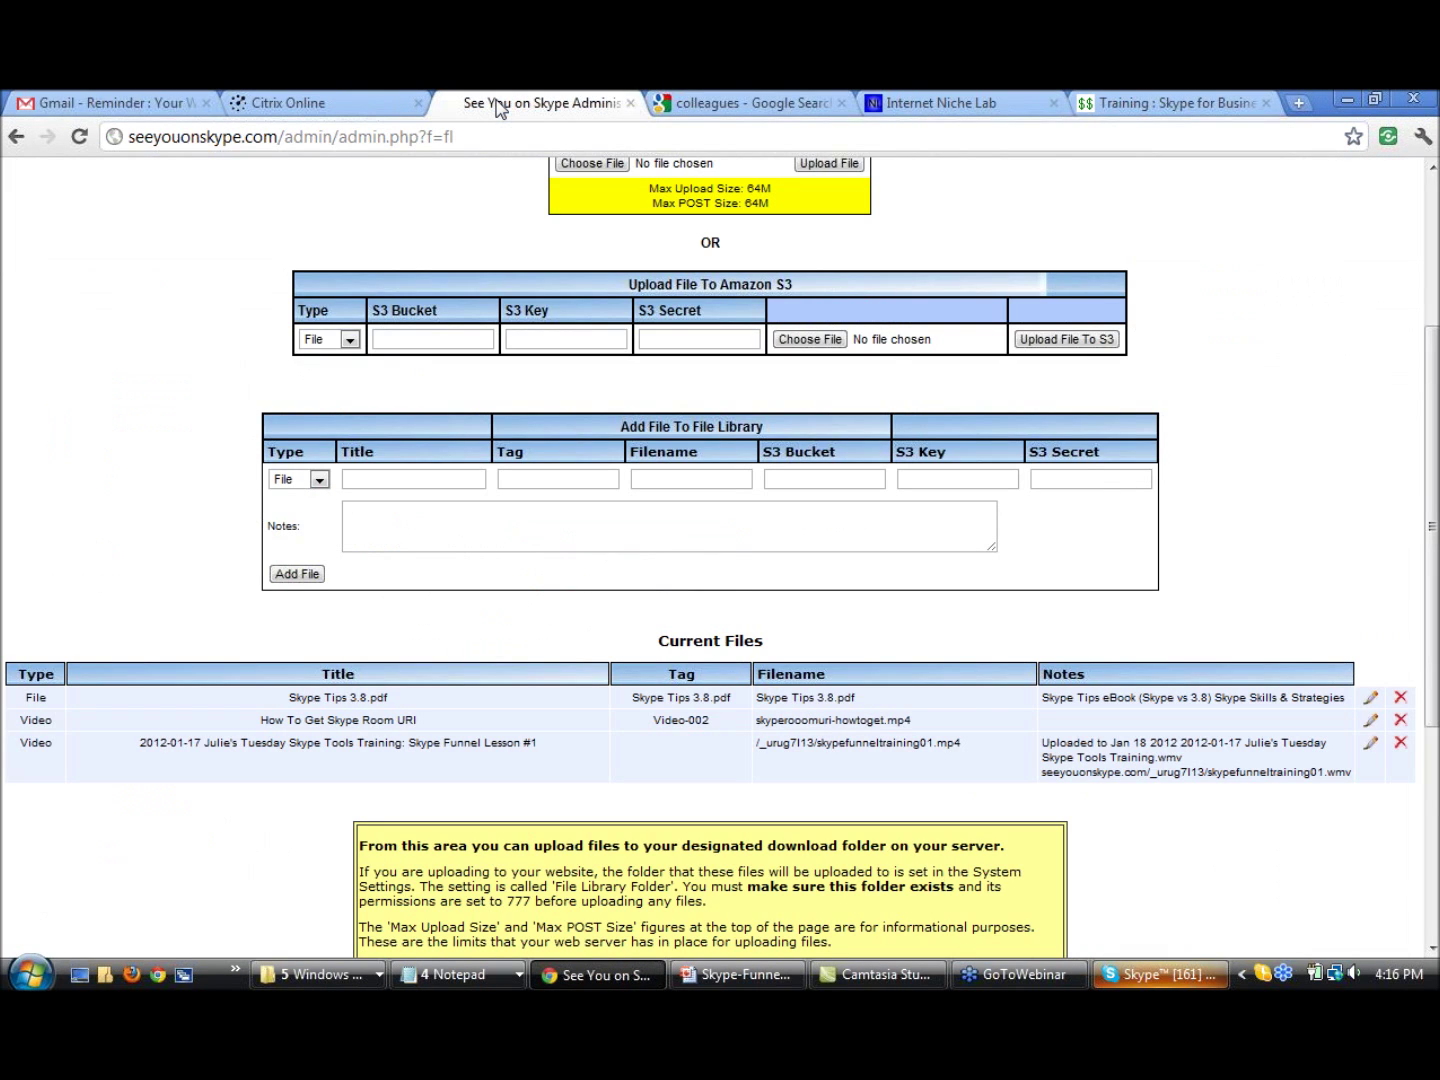
{"action": "left_click", "coordinate": [987, 108]}
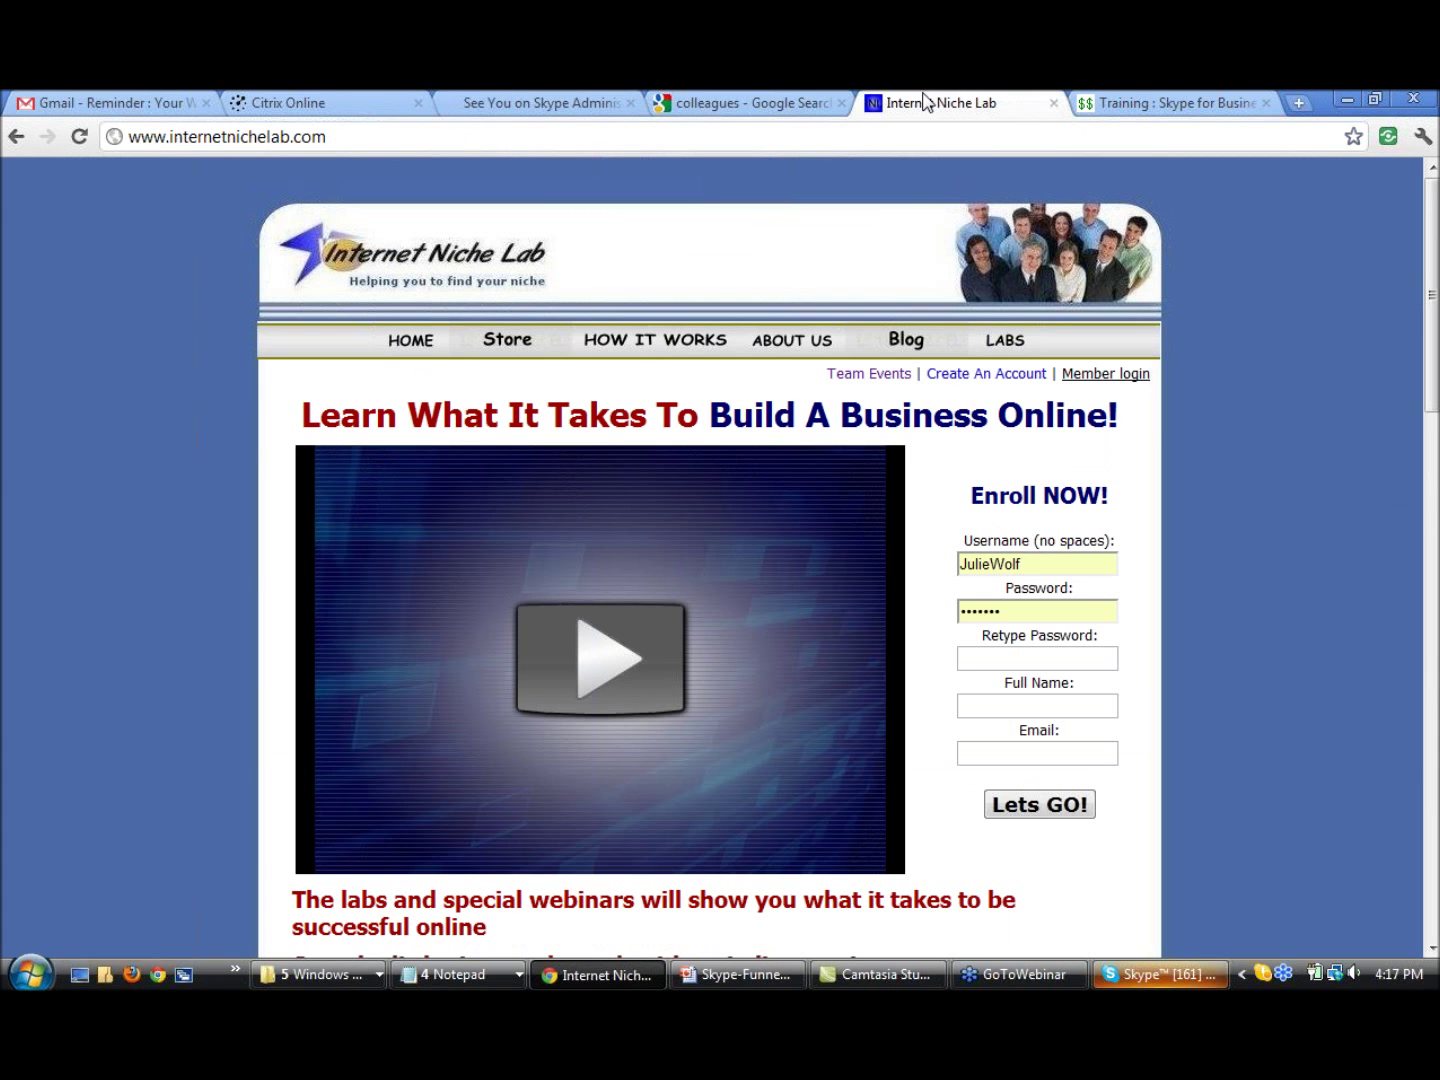
{"action": "left_click", "coordinate": [419, 146]}
{"action": "type", "text": "ince"}
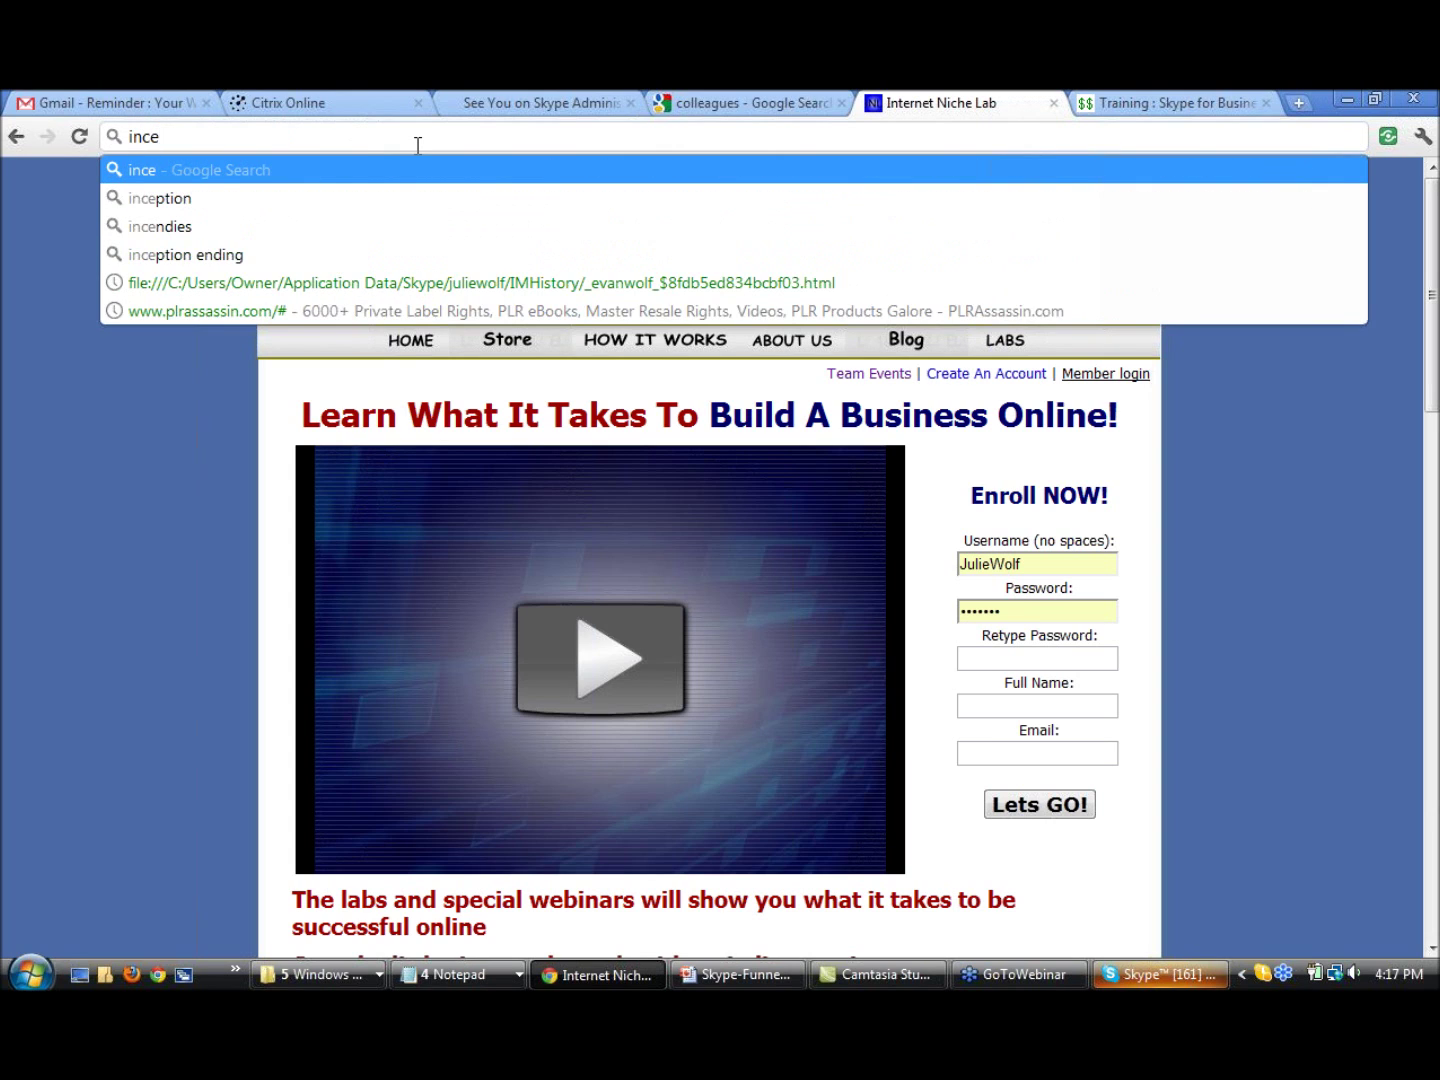
{"action": "key", "text": "BackSpace"}
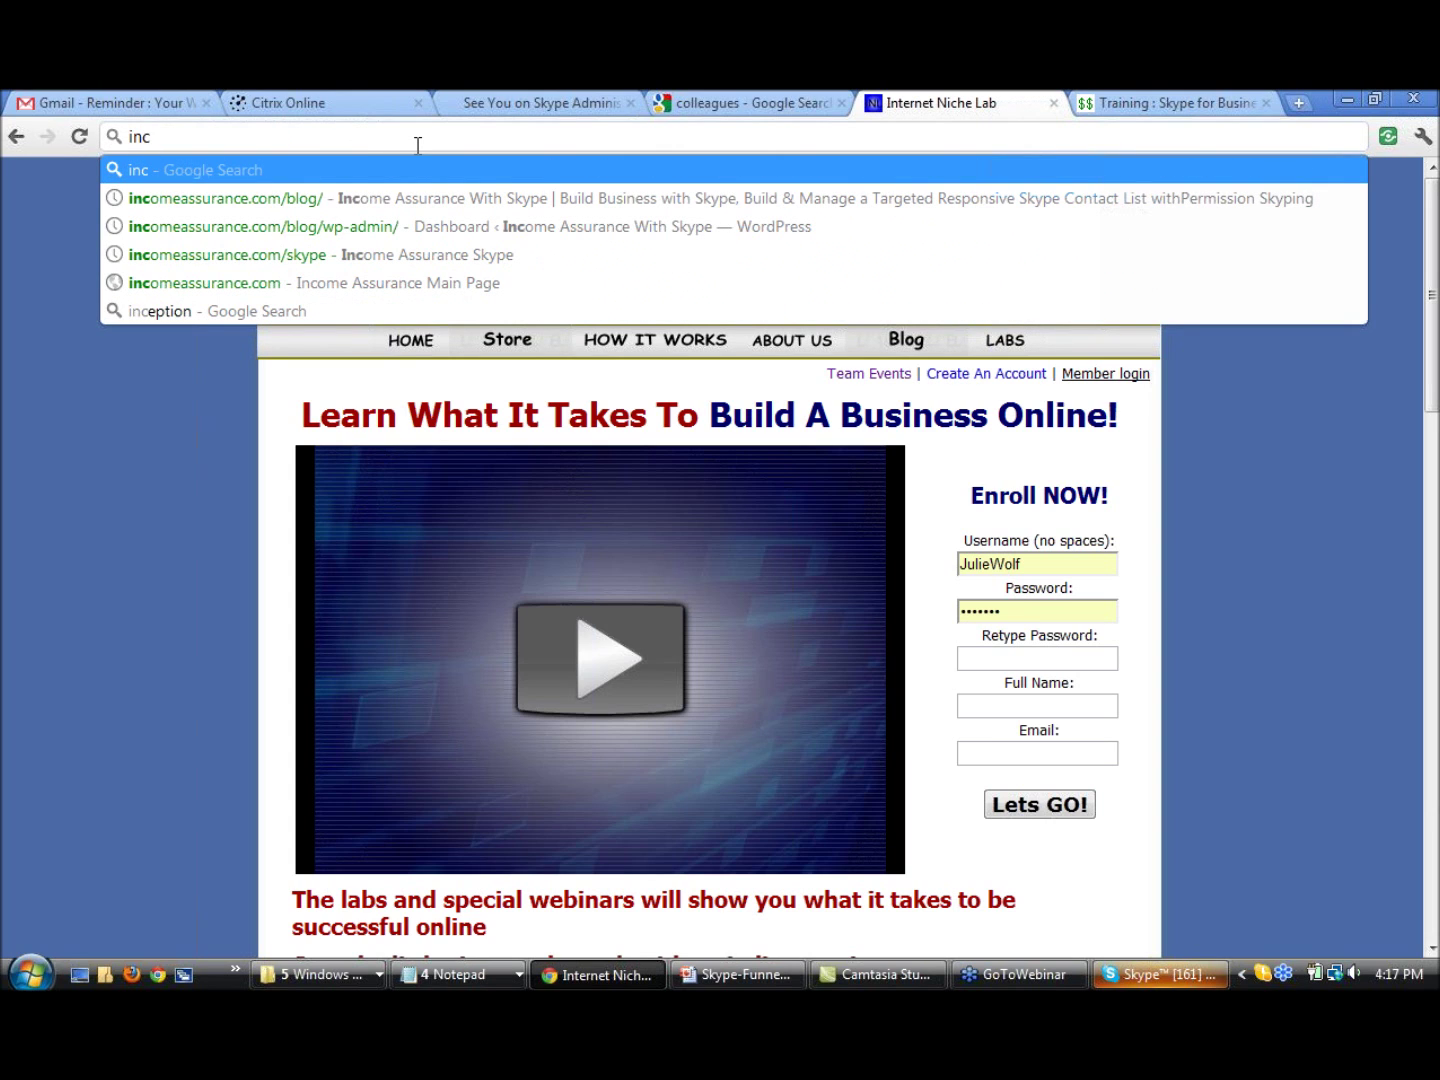
{"action": "type", "text": "come"}
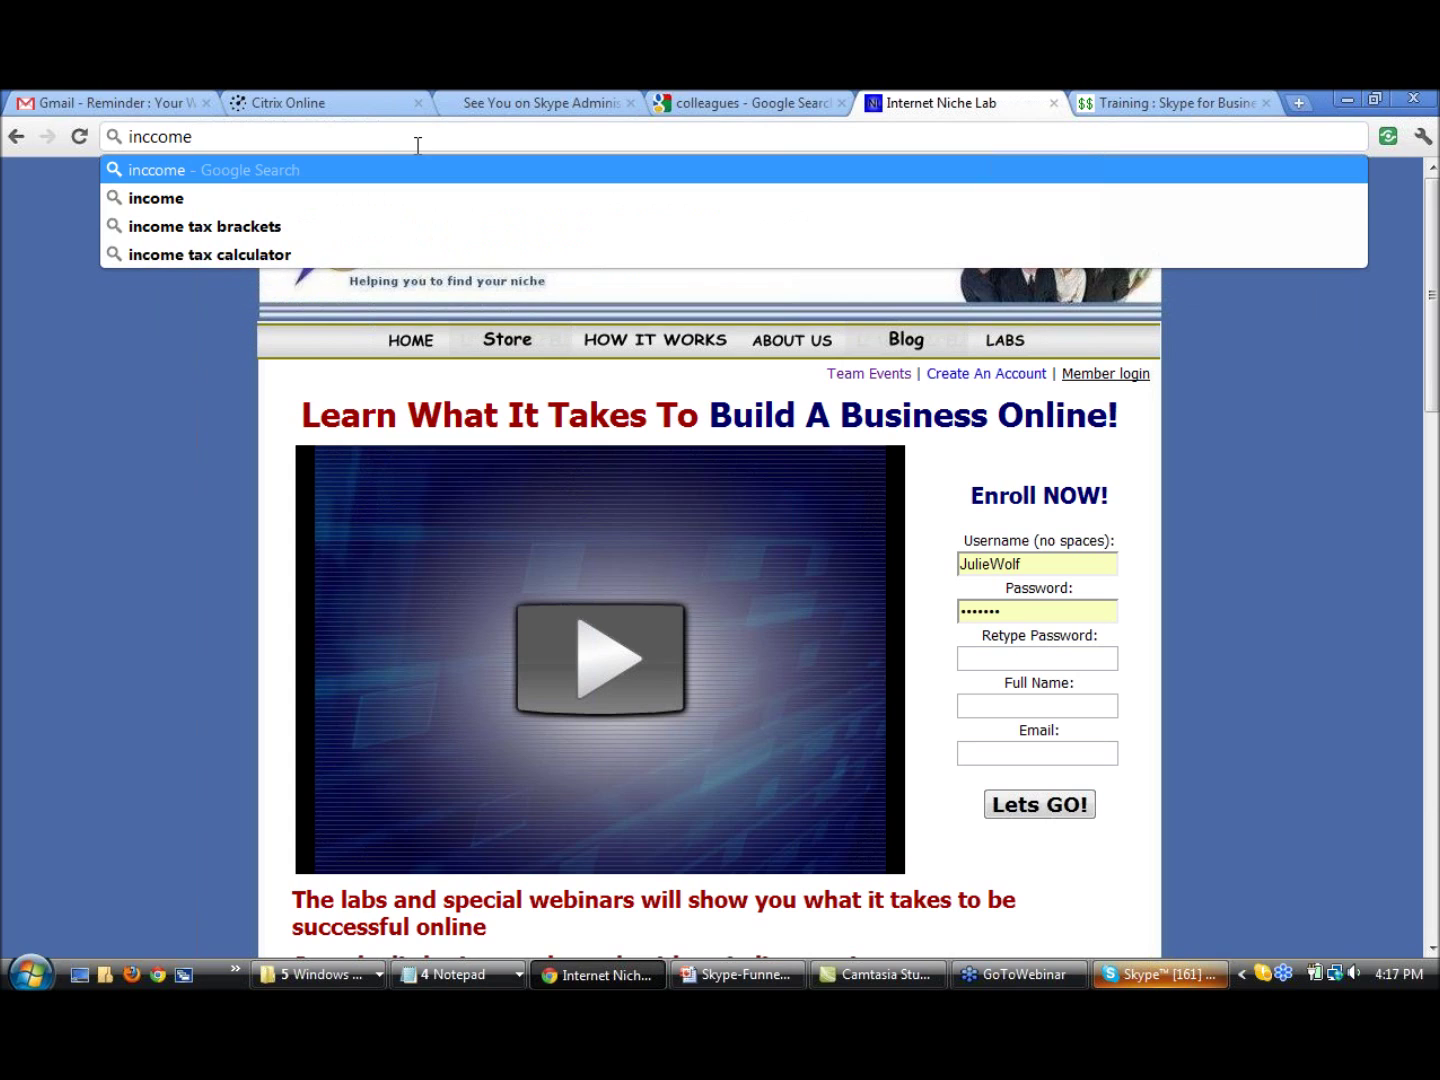
{"action": "key", "text": "BackSpace"}
{"action": "key", "text": "BackSpace"}
{"action": "key", "text": "BackSpace"}
{"action": "key", "text": "BackSpace"}
{"action": "type", "text": "ome"}
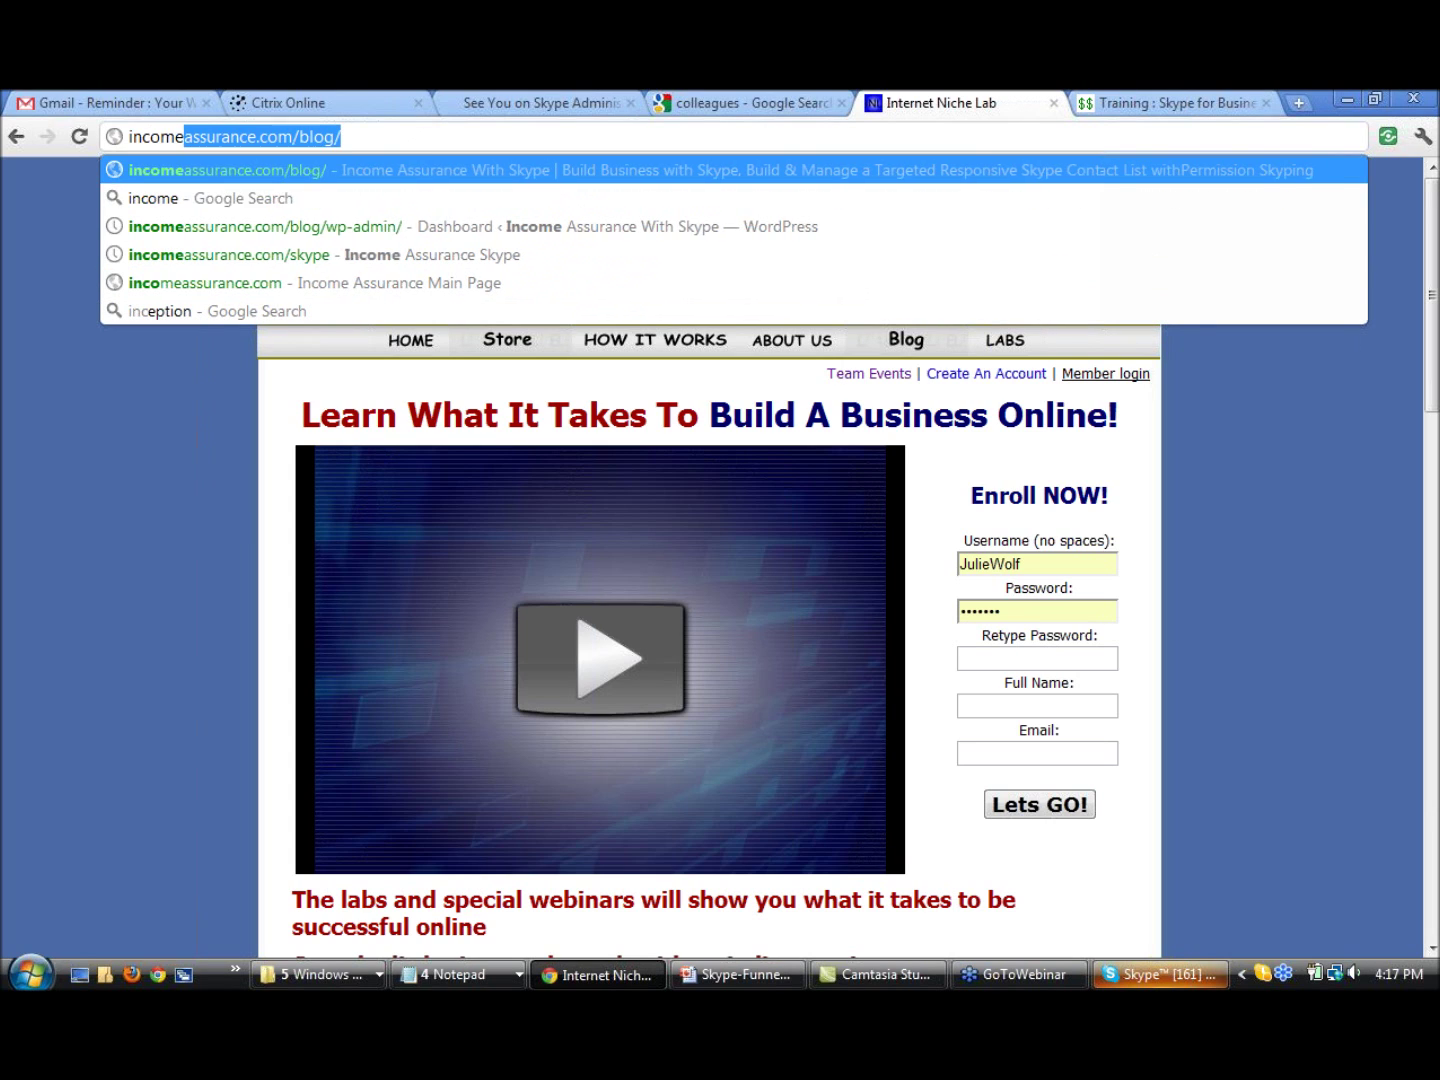
{"action": "key", "text": "Return"}
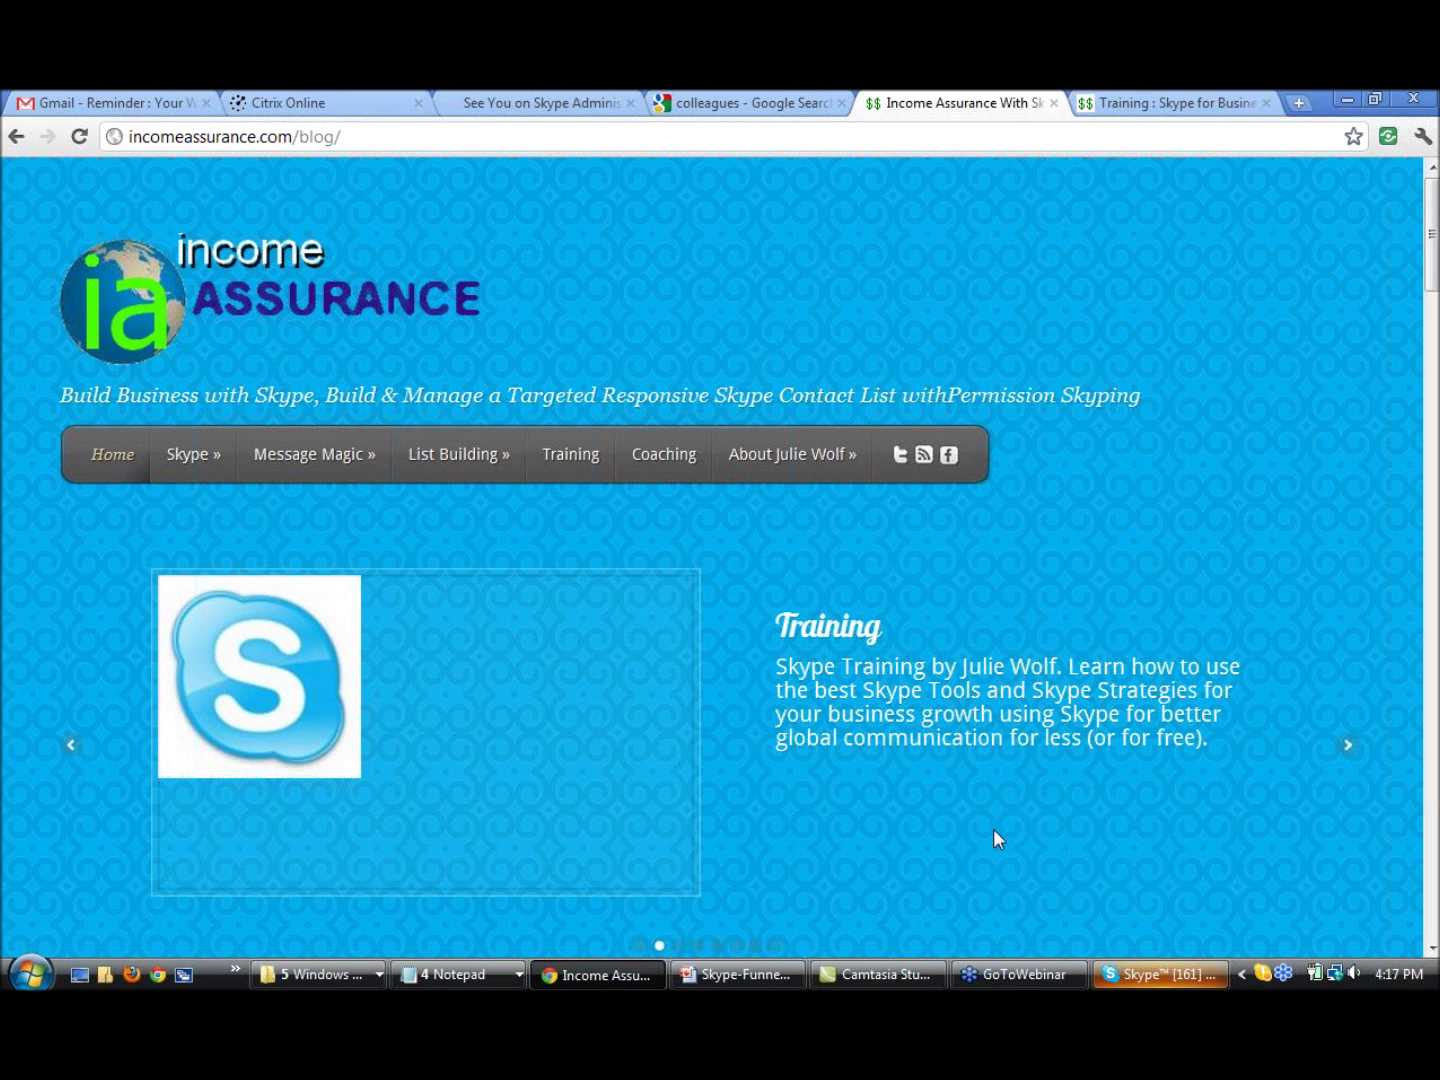
Find the Message Magic Getting Started Guide post on the blog's home page and copy its link address
{"action": "scroll", "coordinate": [994, 831], "scroll_direction": "down", "scroll_amount": 2}
{"action": "scroll", "coordinate": [997, 841], "scroll_direction": "down", "scroll_amount": 1}
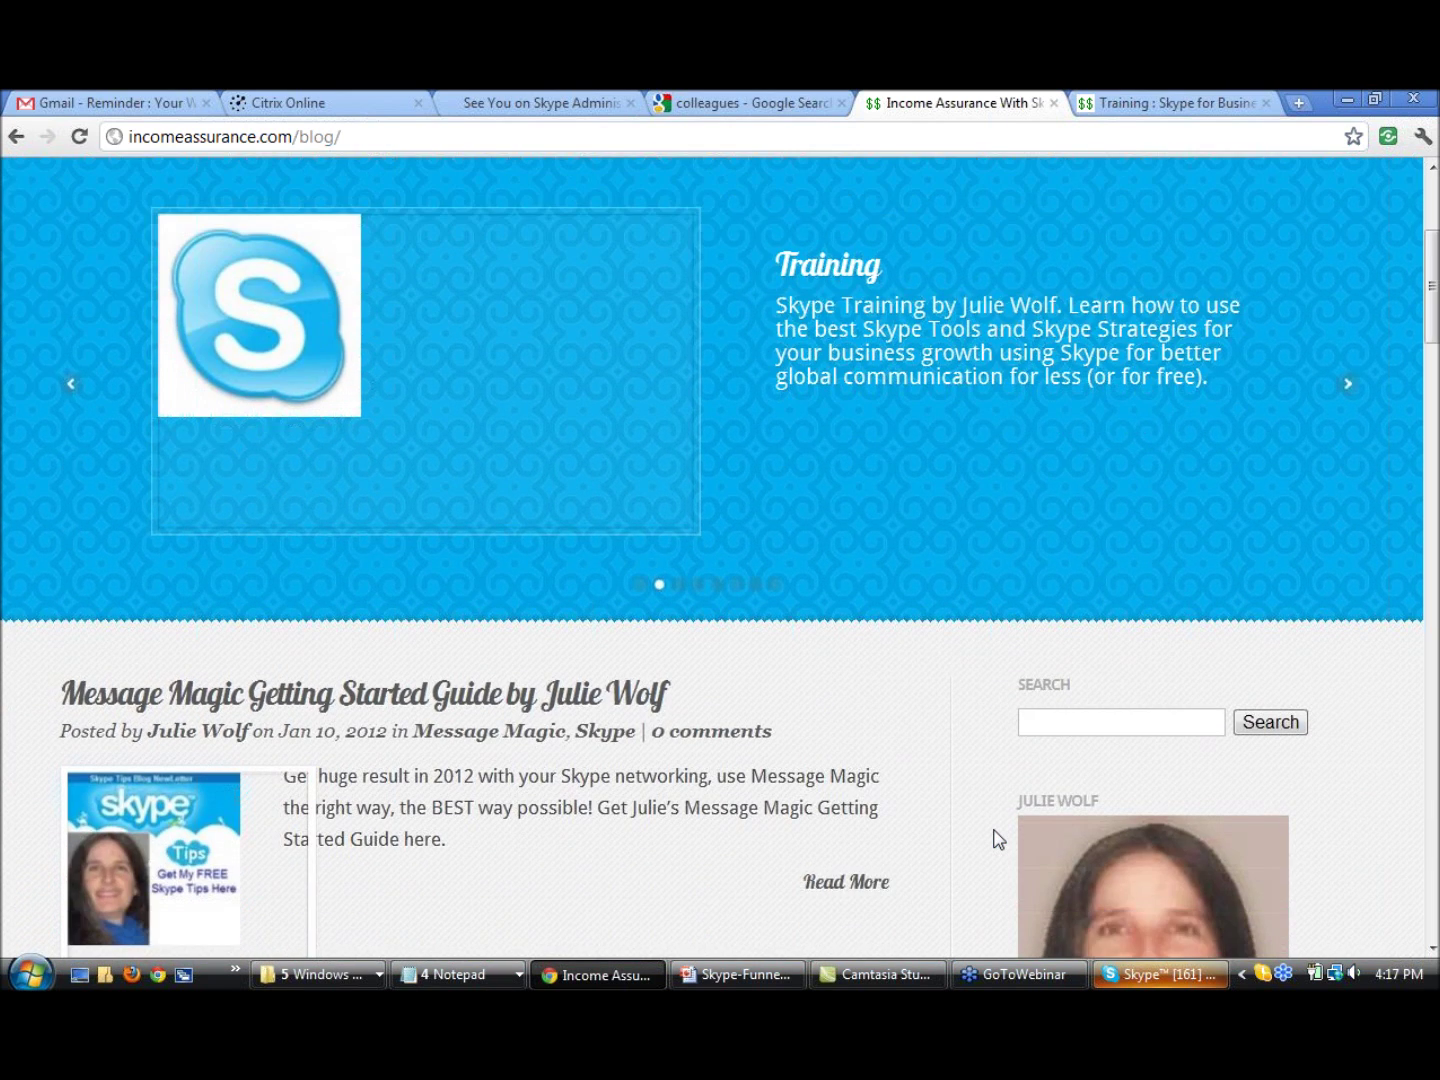
{"action": "scroll", "coordinate": [1040, 780], "scroll_direction": "up", "scroll_amount": 1}
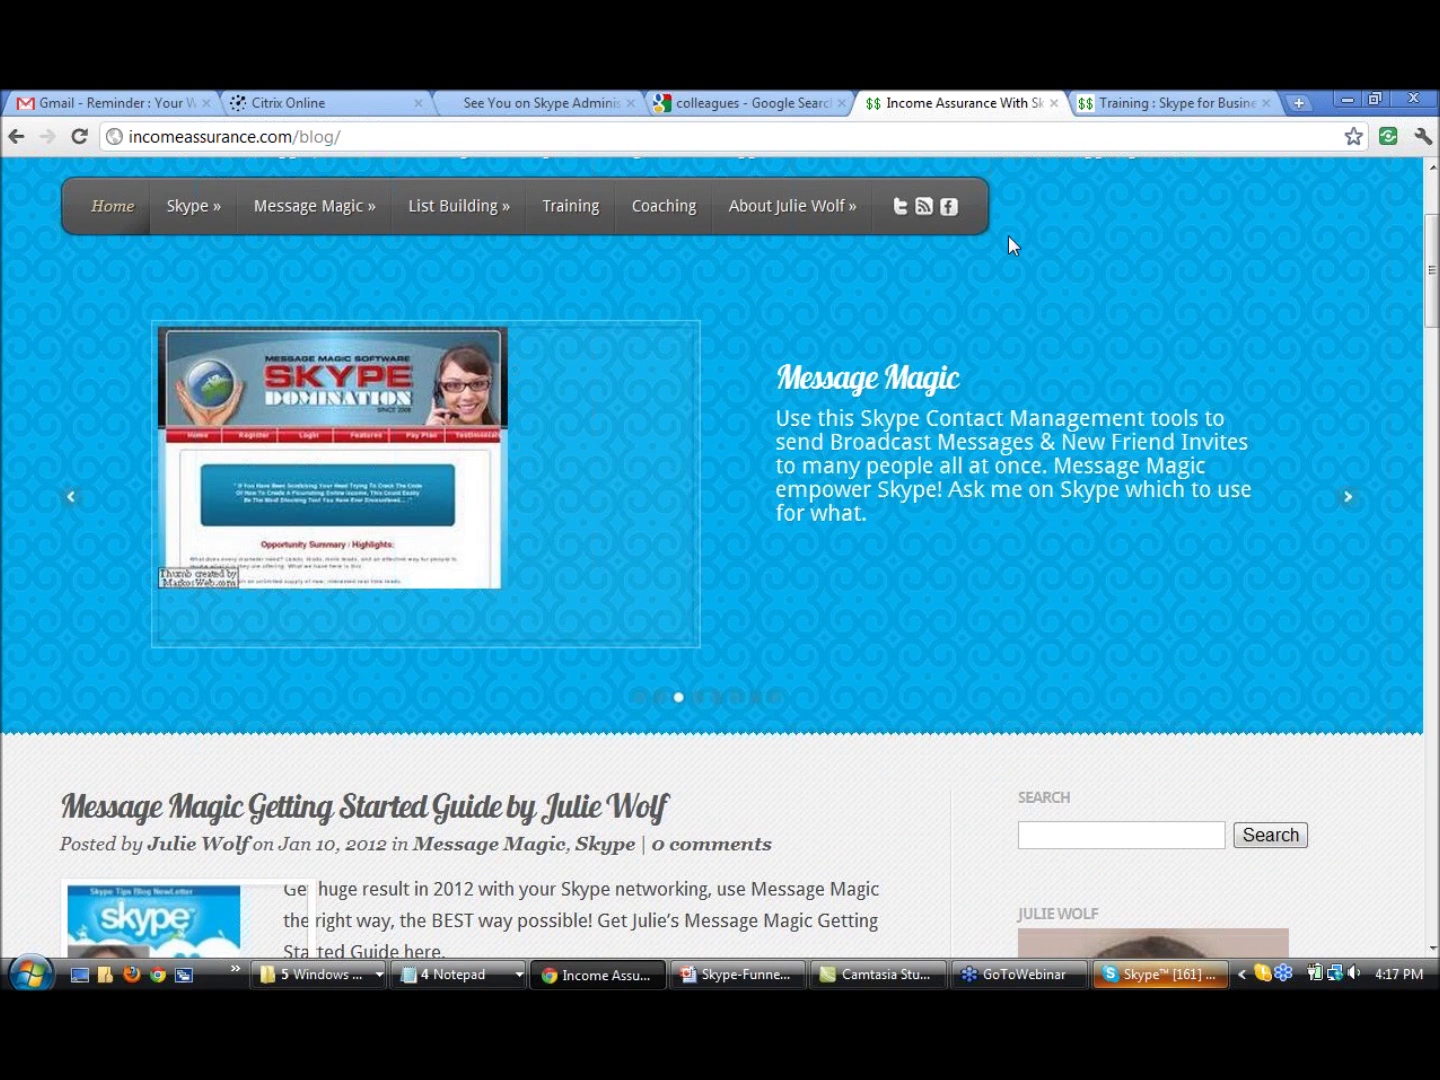
{"action": "scroll", "coordinate": [1074, 466], "scroll_direction": "down", "scroll_amount": 3}
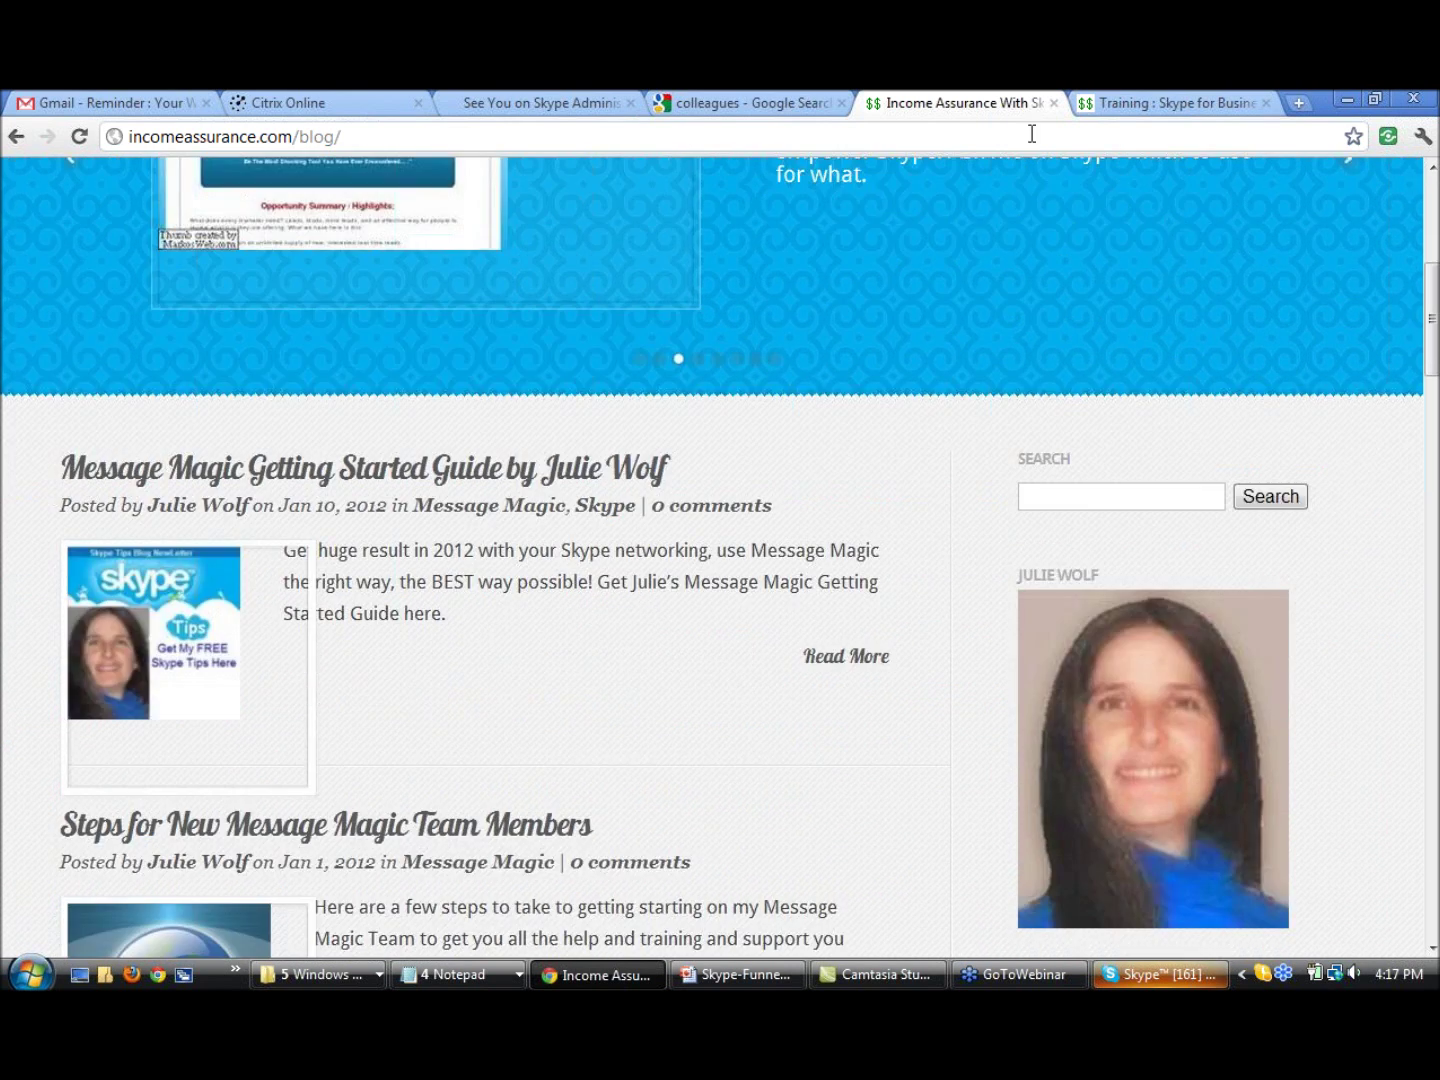
{"action": "left_click", "coordinate": [1033, 496]}
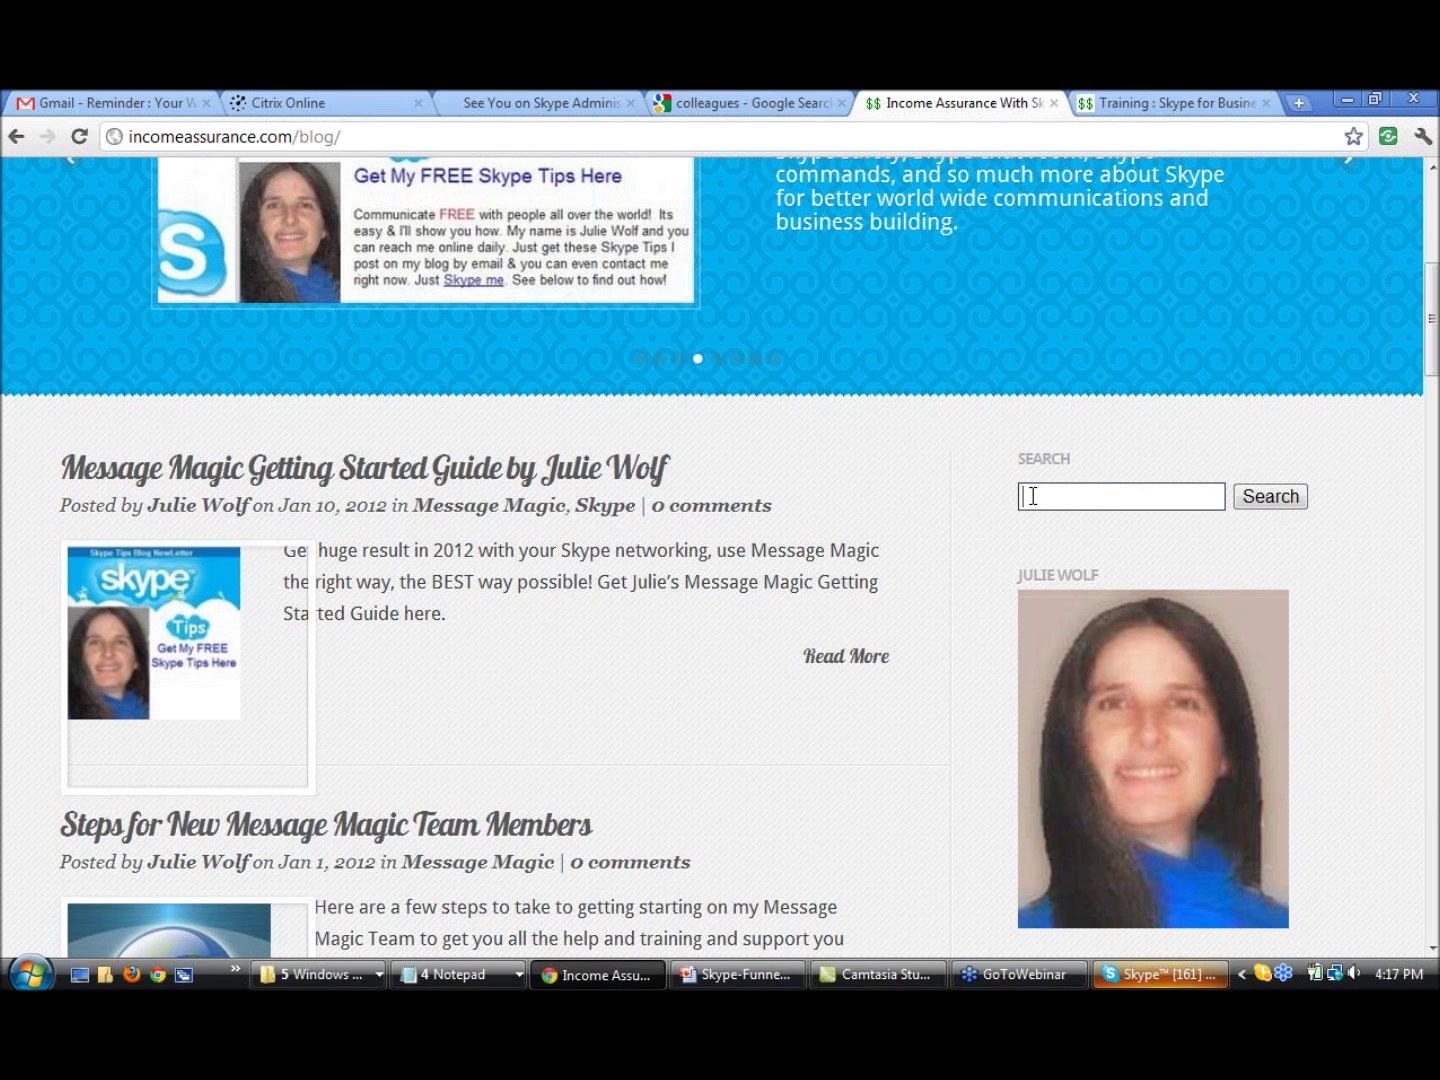
{"action": "right_click", "coordinate": [401, 471]}
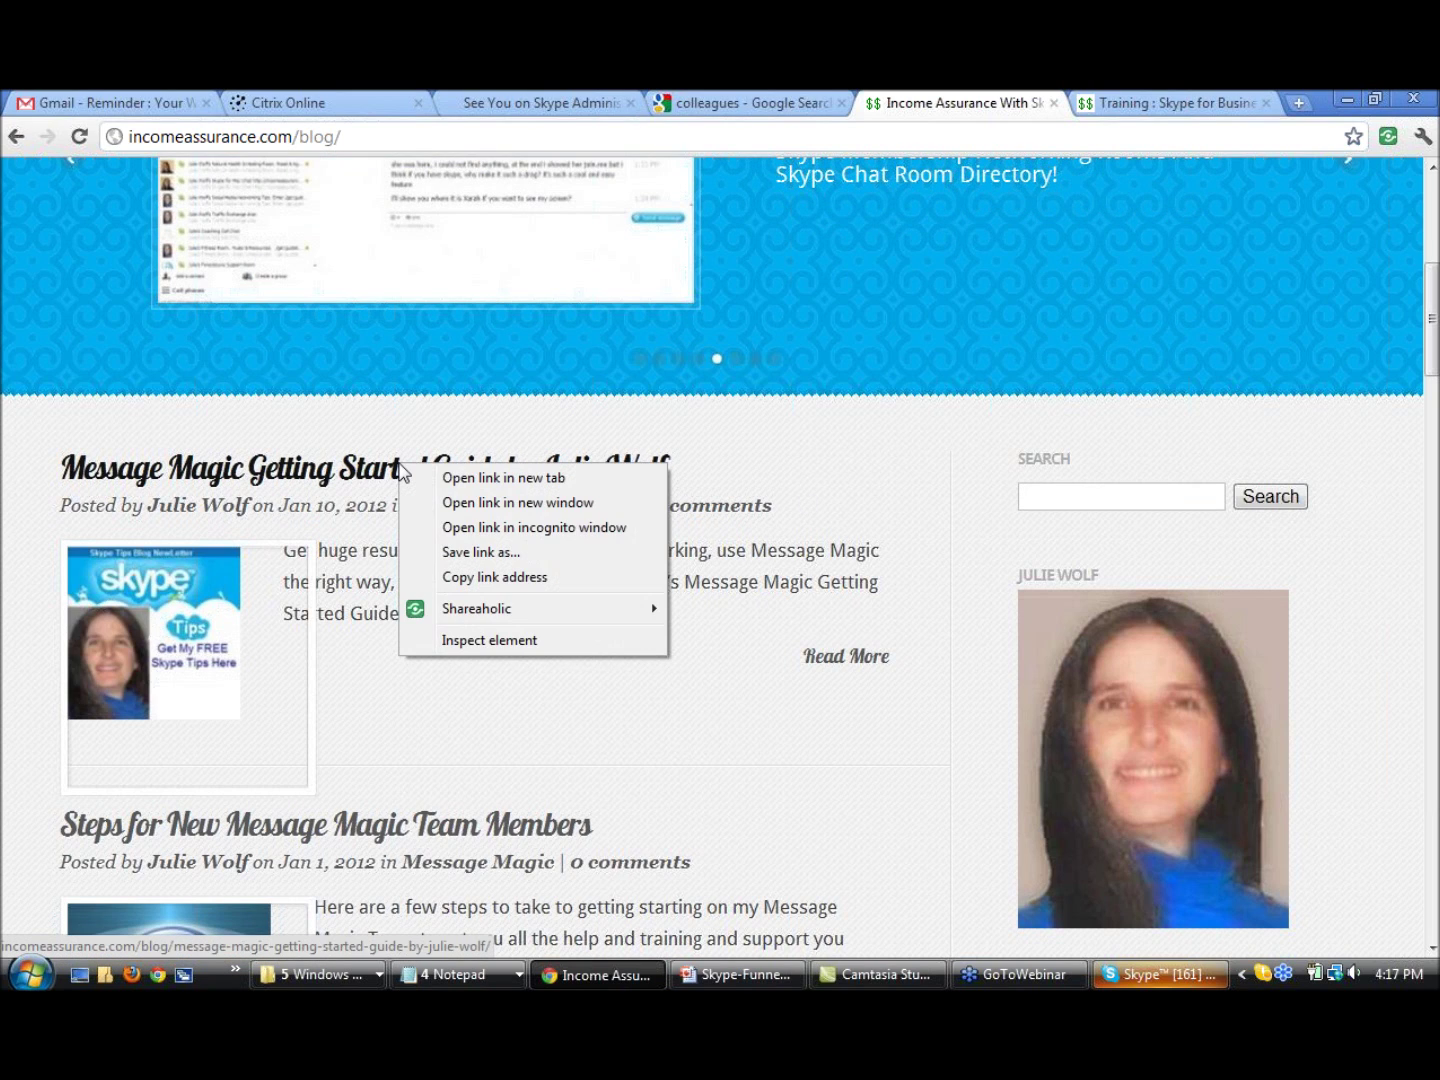
{"action": "left_click", "coordinate": [568, 578]}
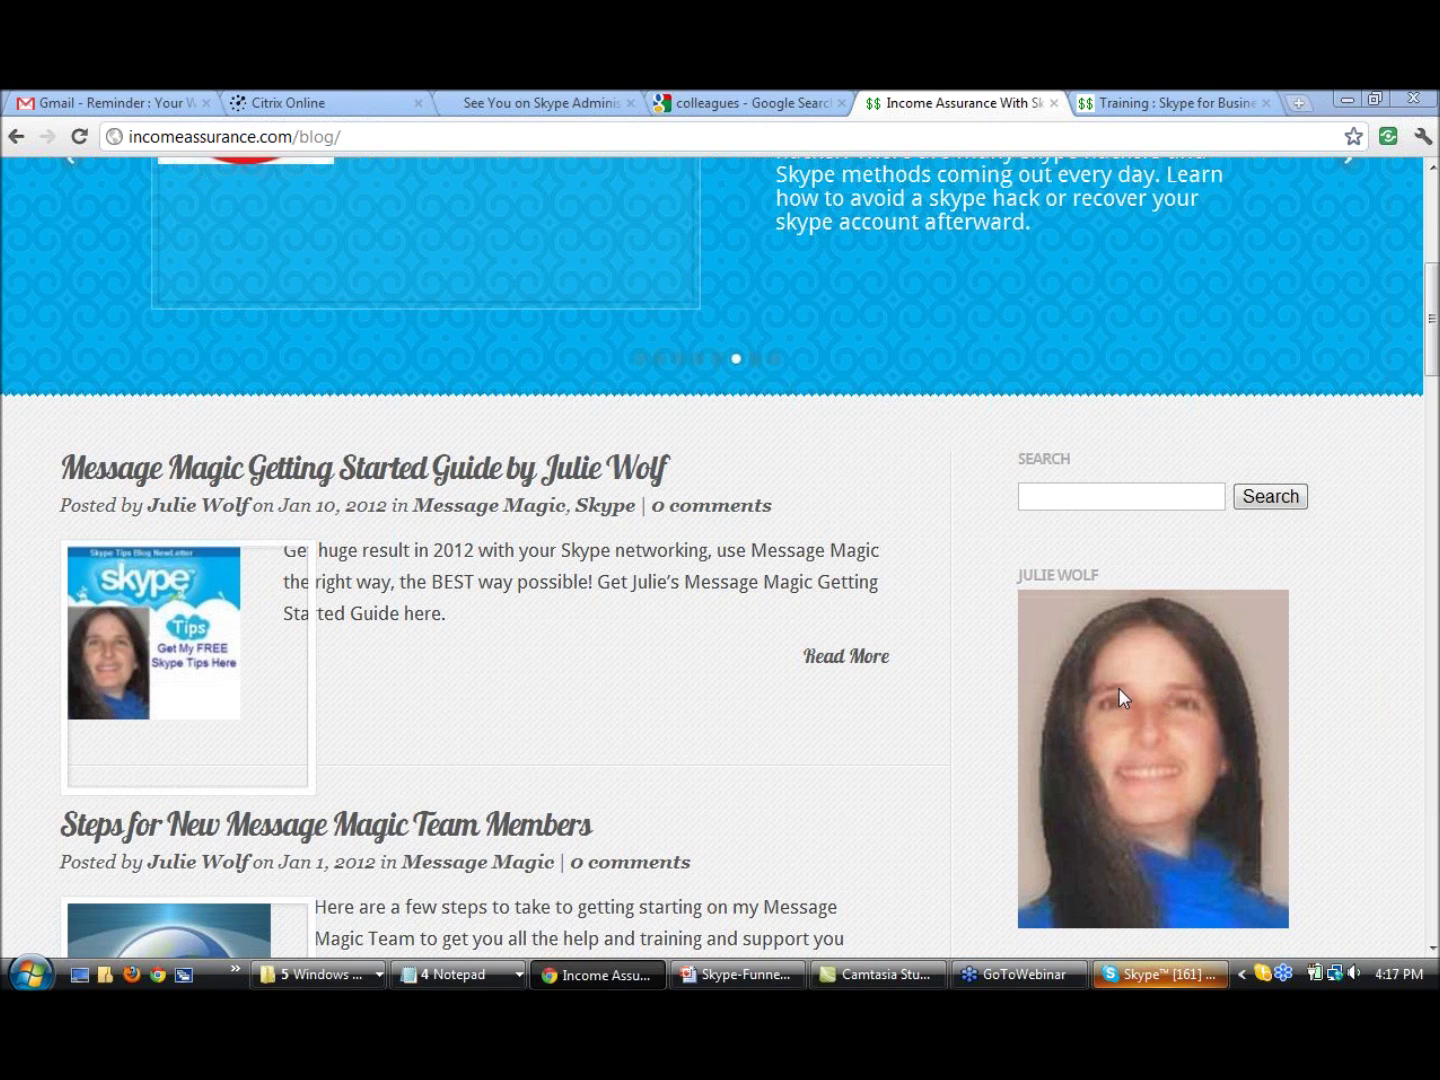
Open the Message Magic Getting Started Guide post and show its list of setup steps, Step1 to Step5
{"action": "left_click", "coordinate": [413, 481]}
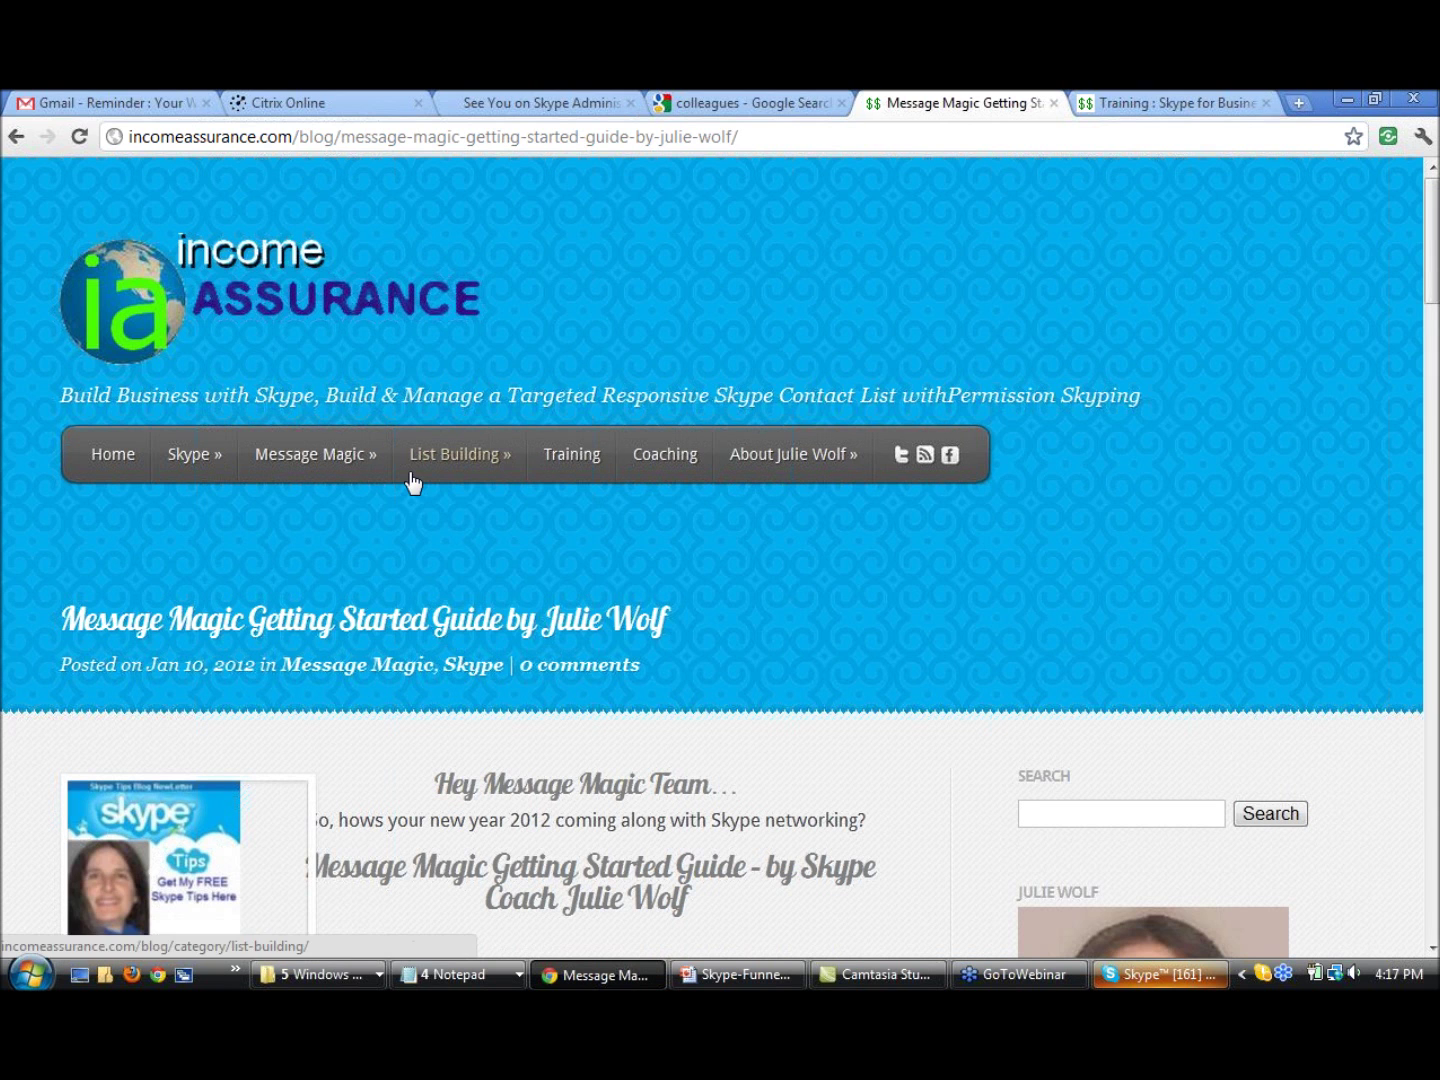
{"action": "left_click", "coordinate": [1432, 949]}
{"action": "scroll", "coordinate": [1432, 949], "scroll_direction": "down", "scroll_amount": 4}
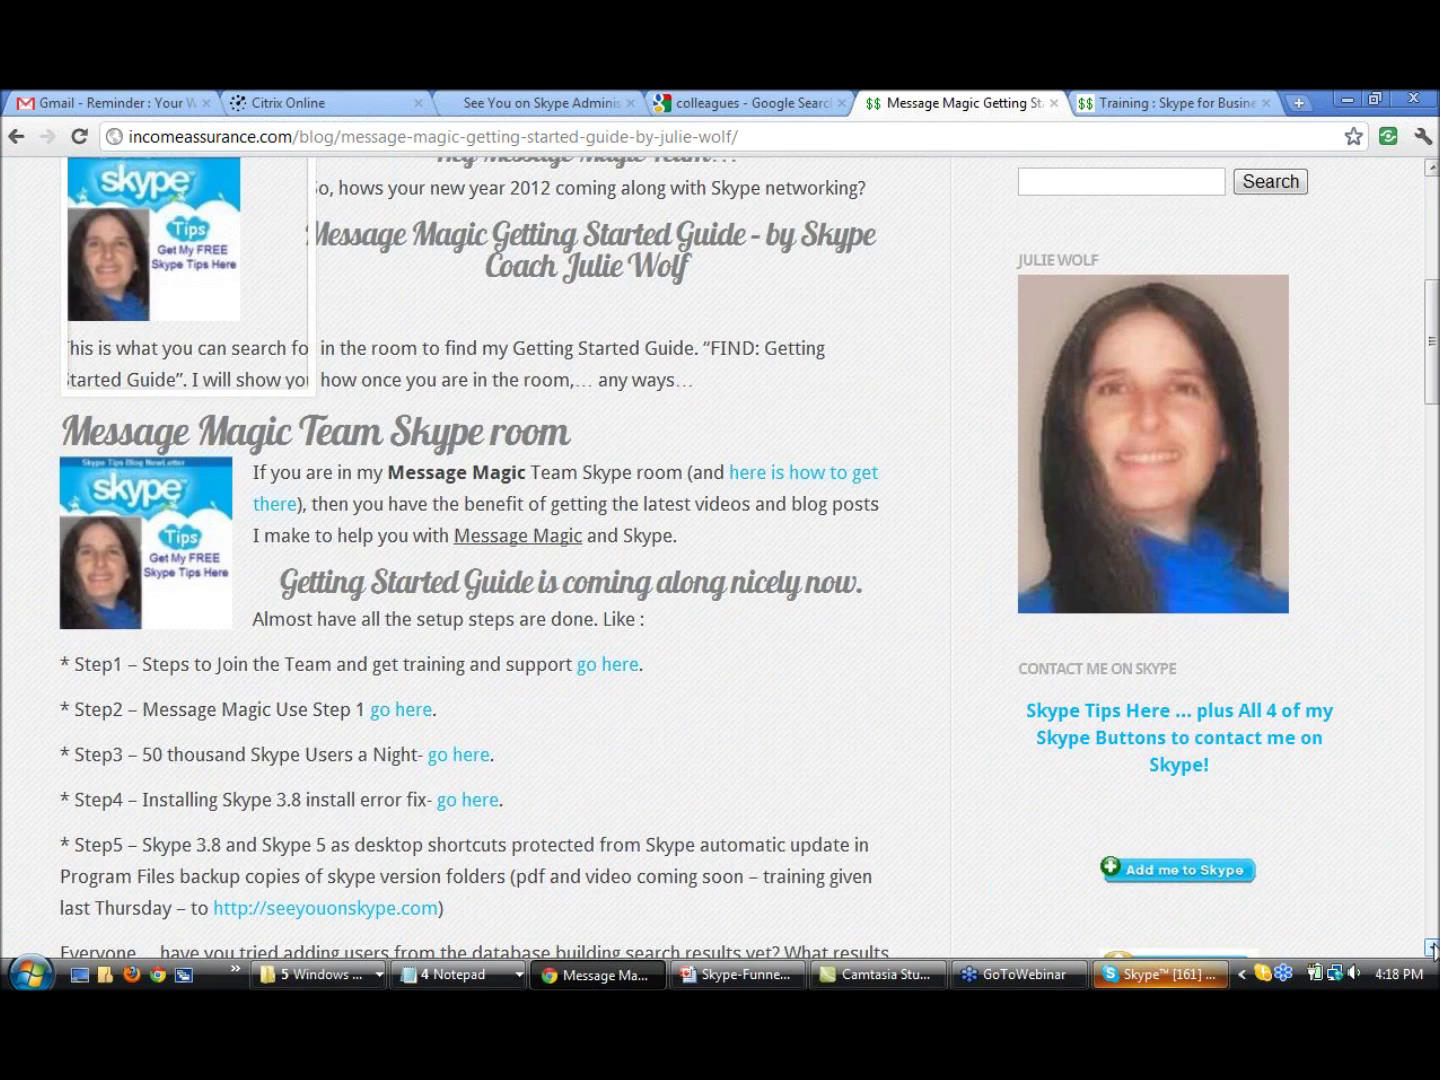
{"action": "left_click", "coordinate": [1432, 949]}
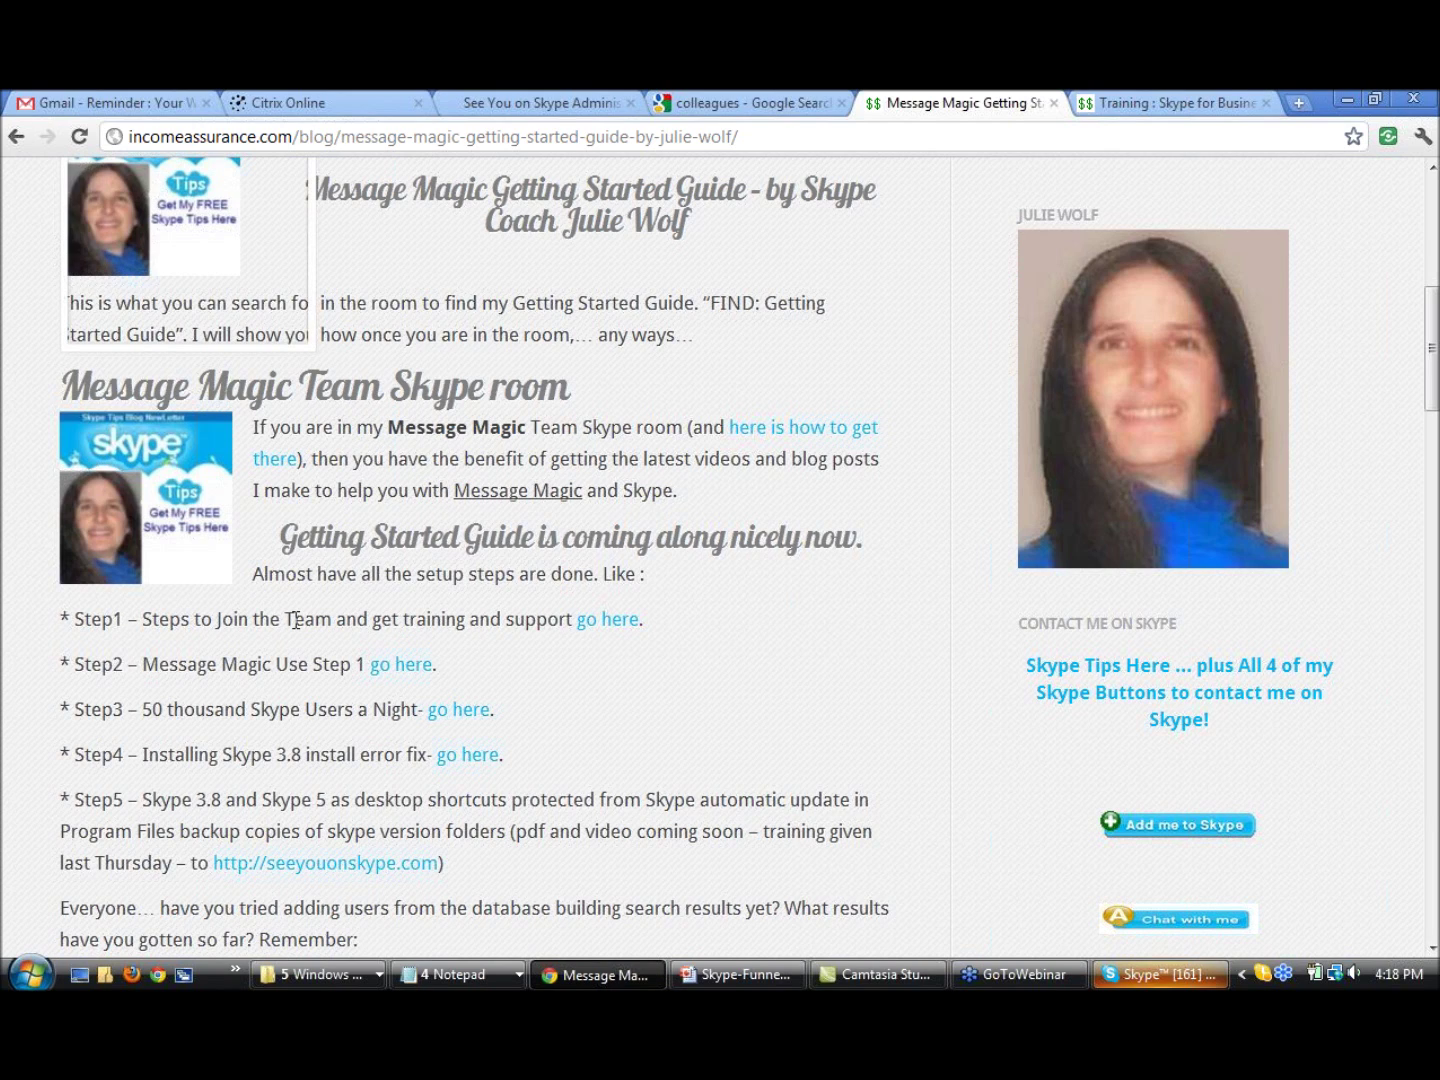
Open the Step1 link, read through the Steps for New Message Magic Team Members post, and close it to return to the guide
{"action": "left_click", "coordinate": [603, 622]}
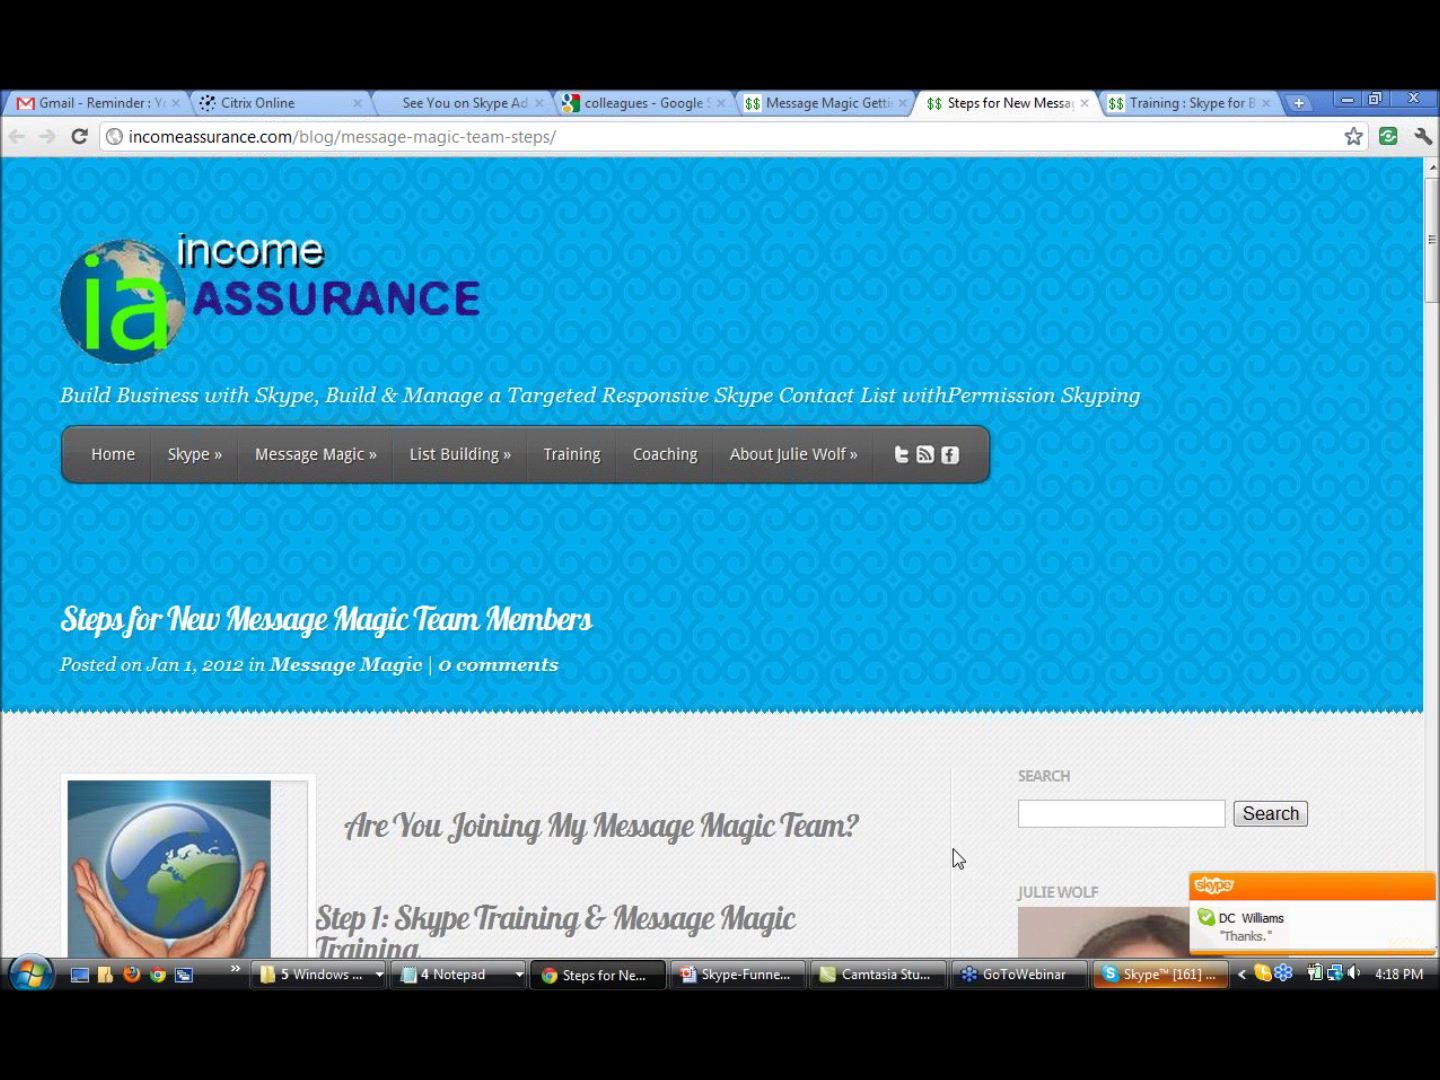
{"action": "scroll", "coordinate": [988, 833], "scroll_direction": "down", "scroll_amount": 3}
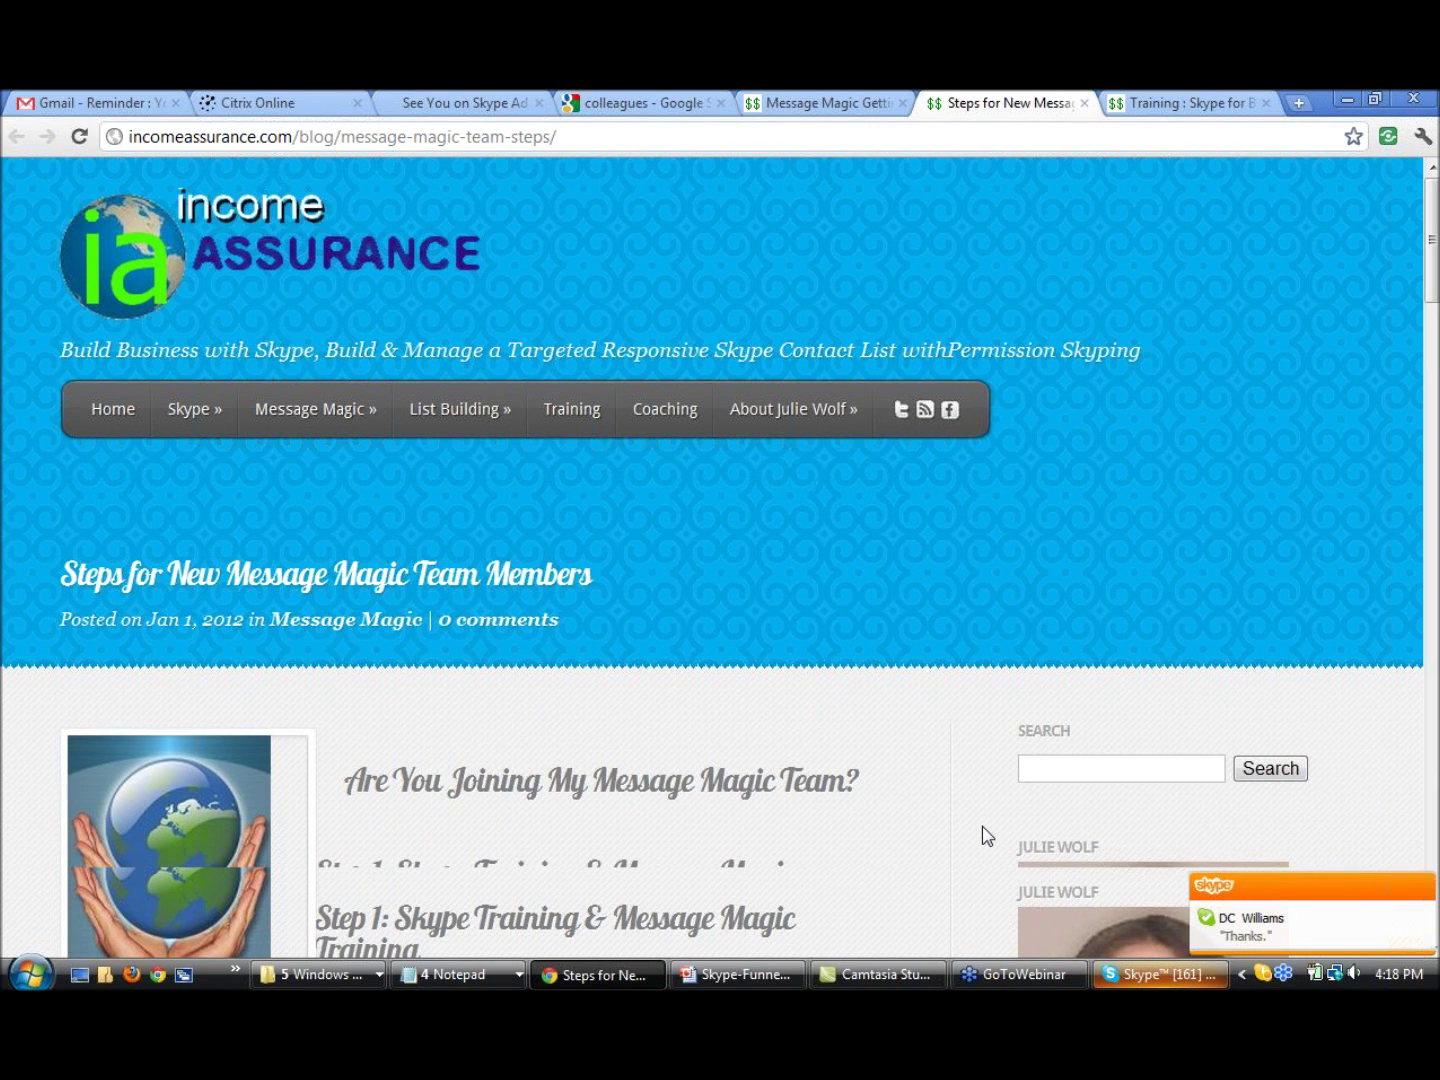
{"action": "scroll", "coordinate": [988, 834], "scroll_direction": "down", "scroll_amount": 10}
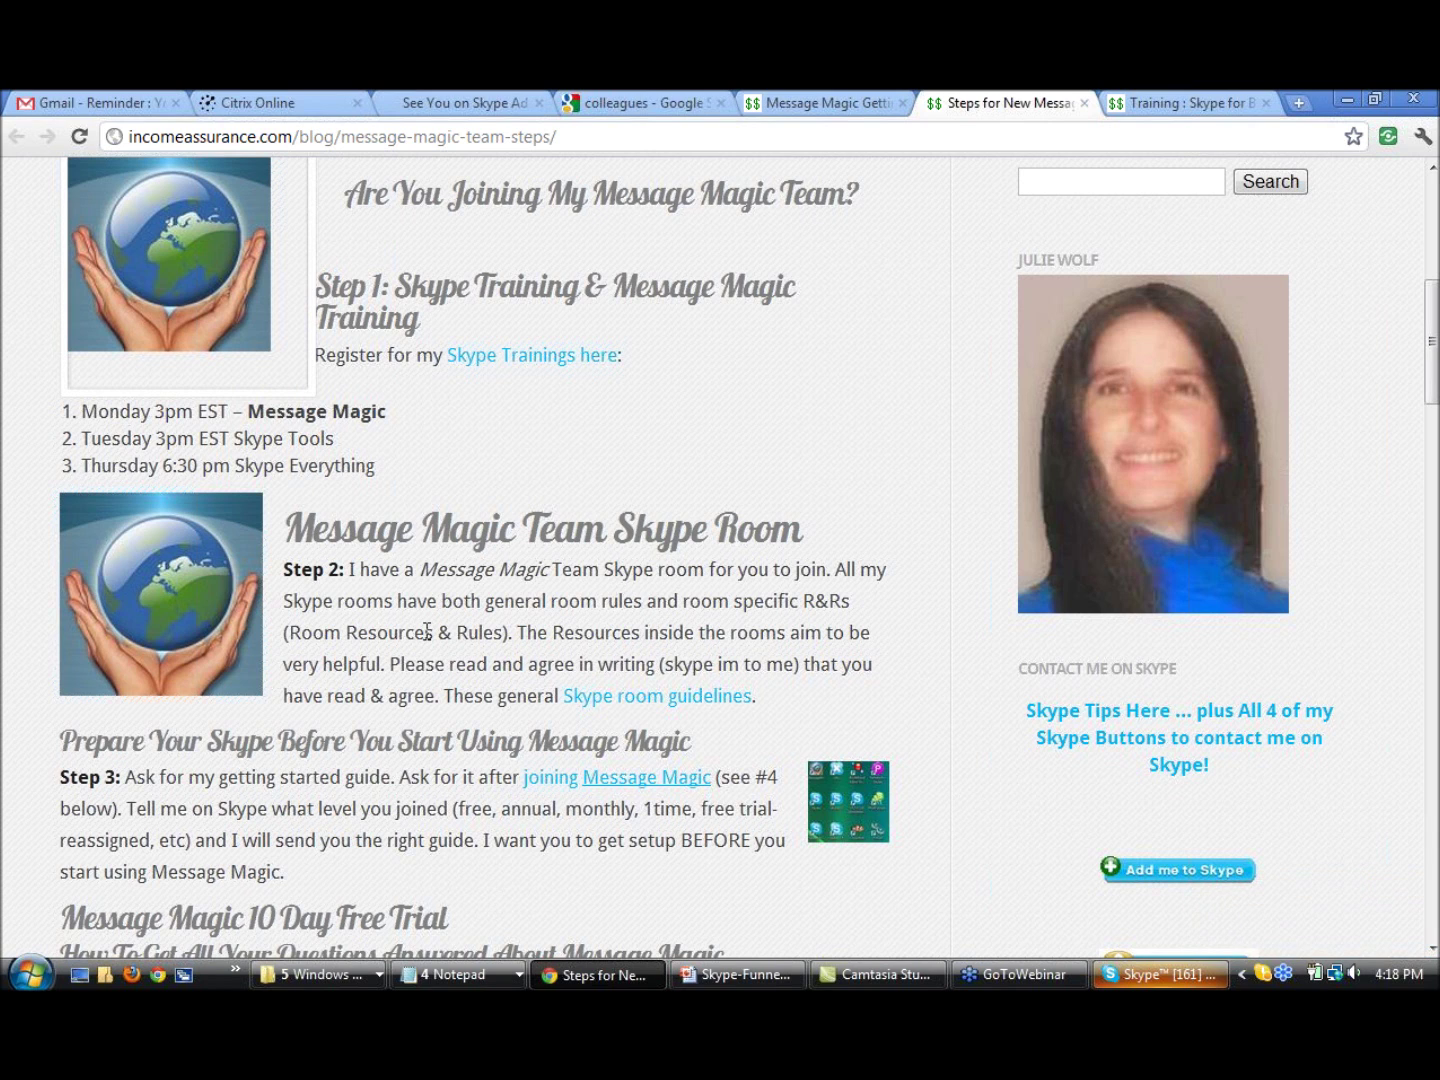
{"action": "scroll", "coordinate": [427, 630], "scroll_direction": "down", "scroll_amount": 3}
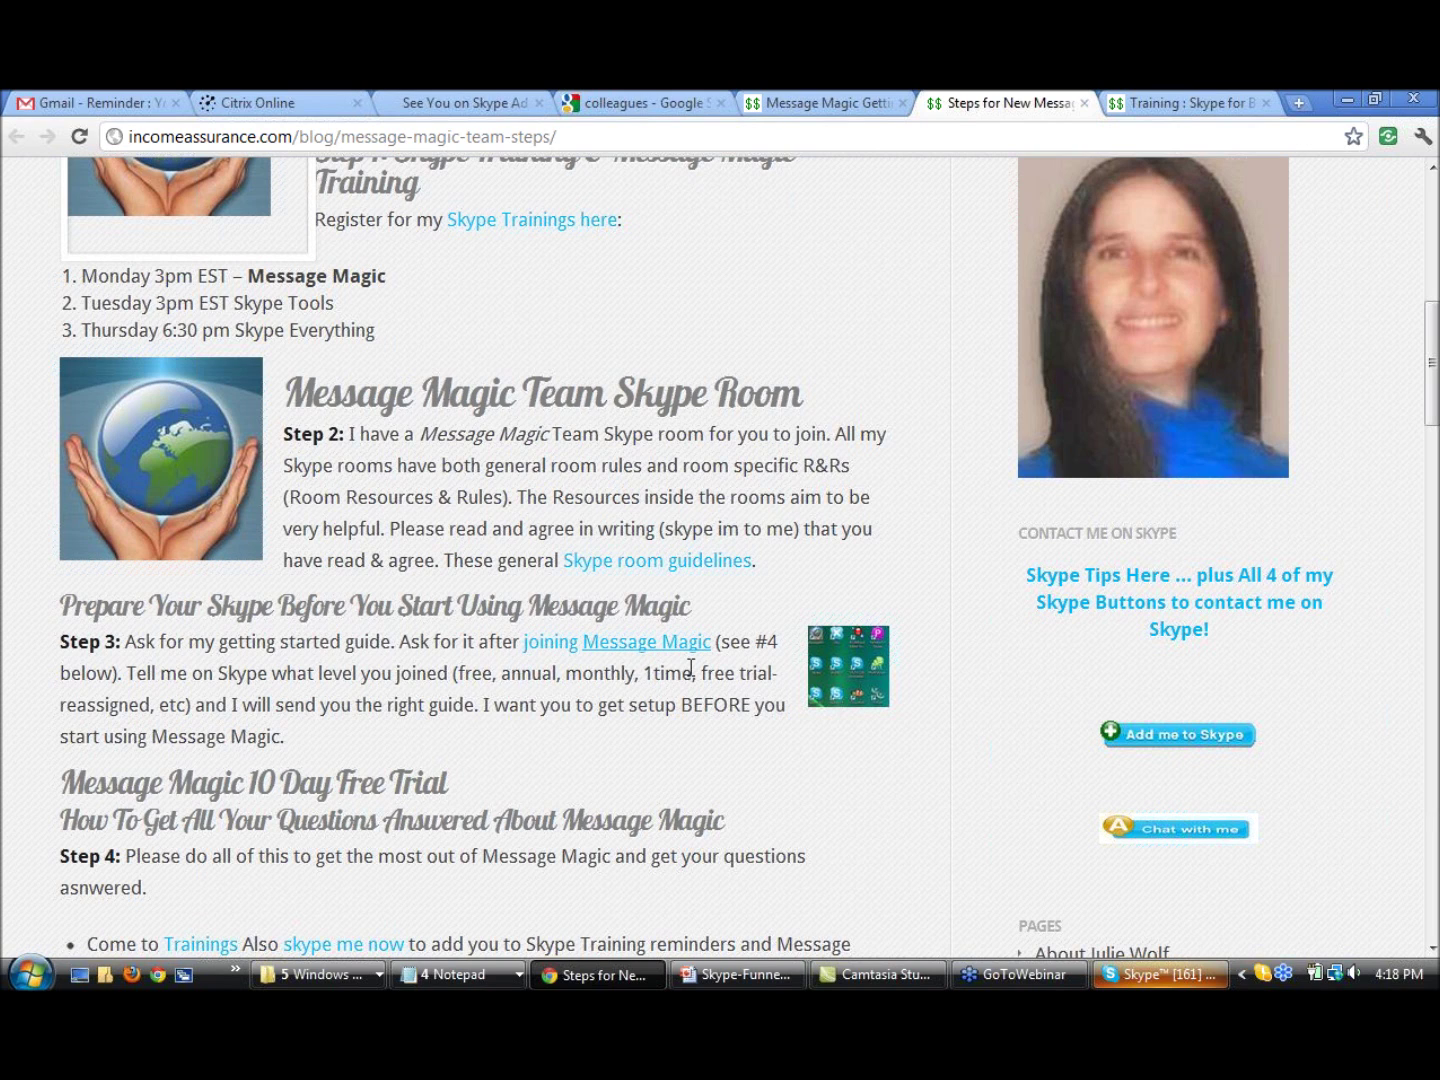
{"action": "scroll", "coordinate": [705, 672], "scroll_direction": "down", "scroll_amount": 3}
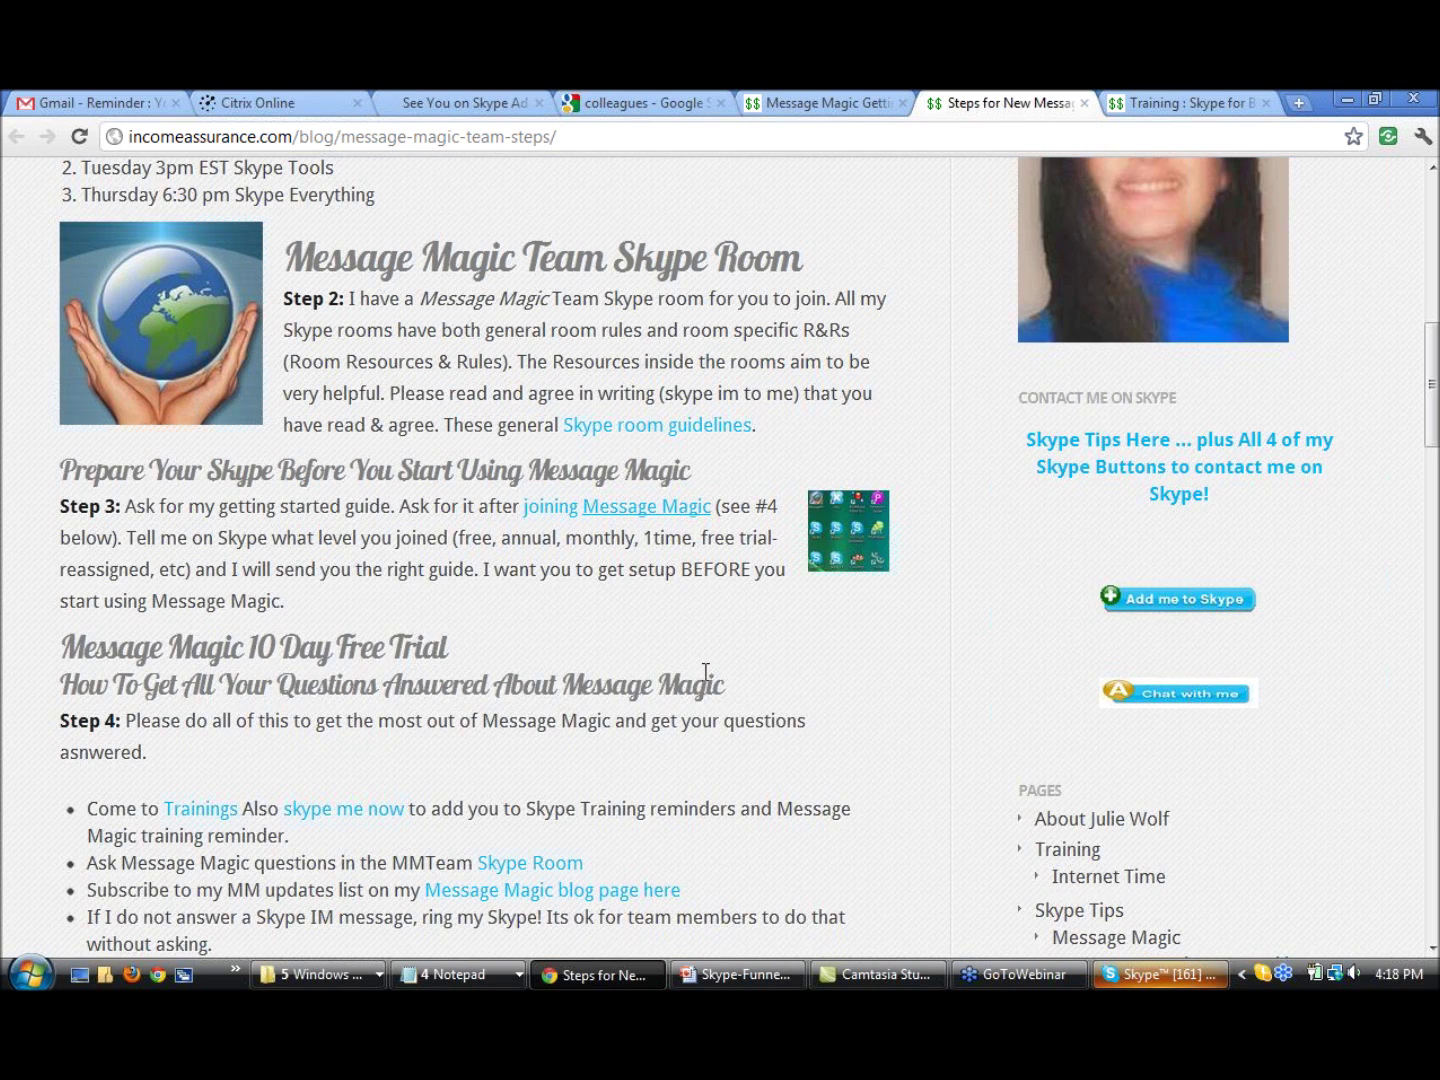
{"action": "scroll", "coordinate": [706, 672], "scroll_direction": "down", "scroll_amount": 2}
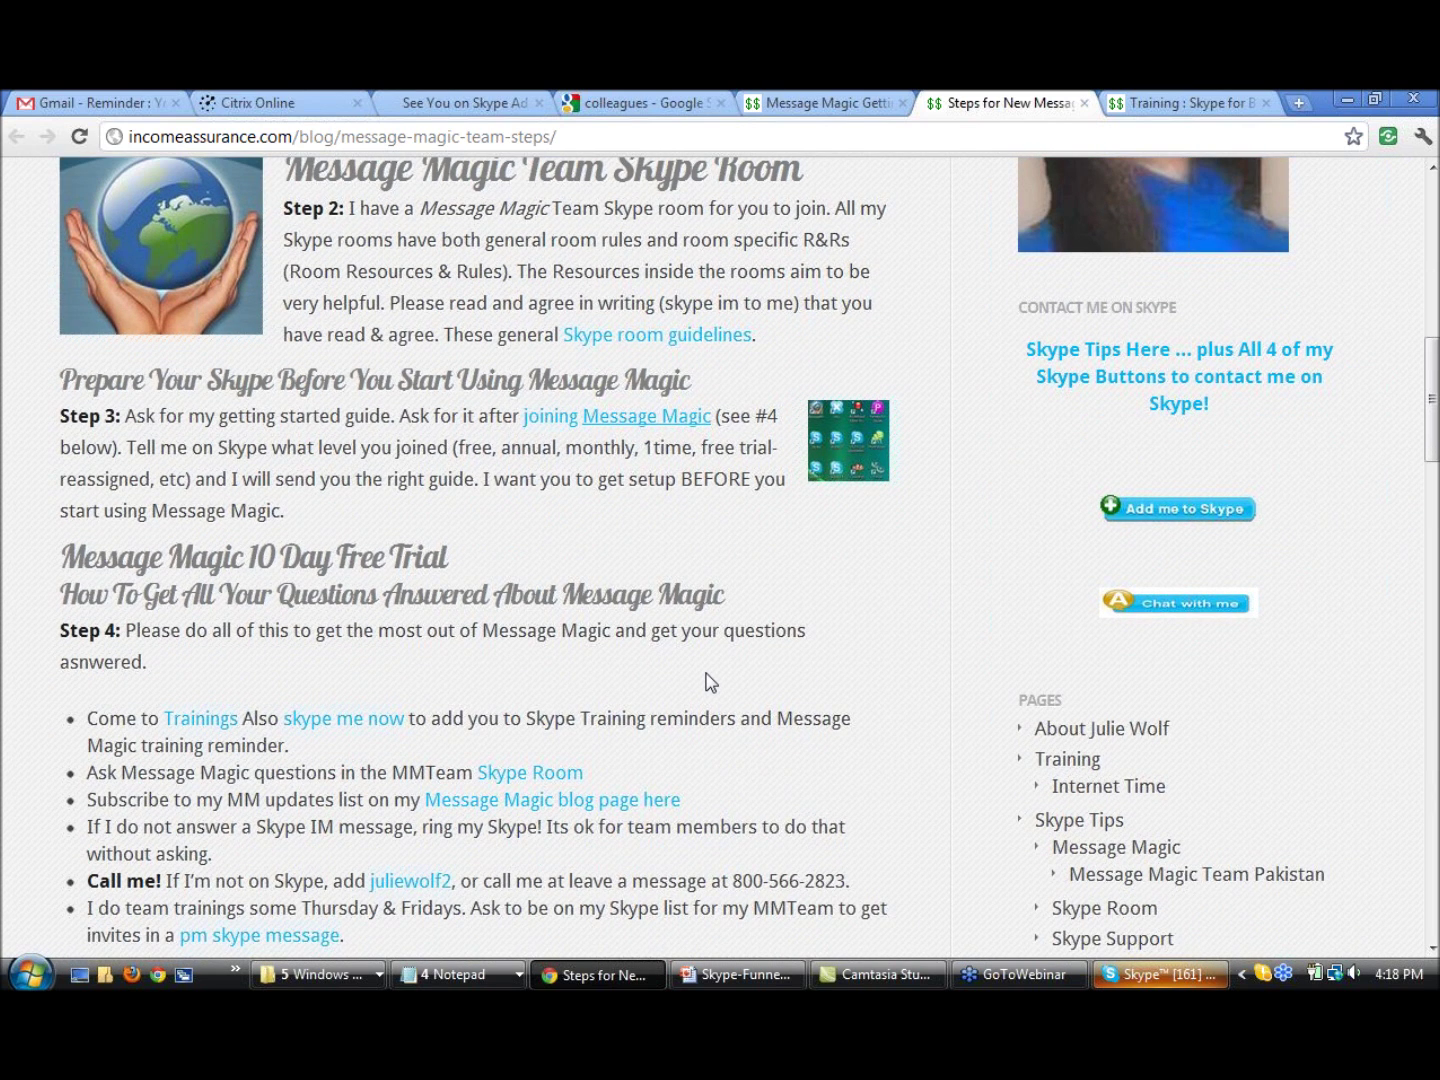
{"action": "scroll", "coordinate": [711, 683], "scroll_direction": "down", "scroll_amount": 1}
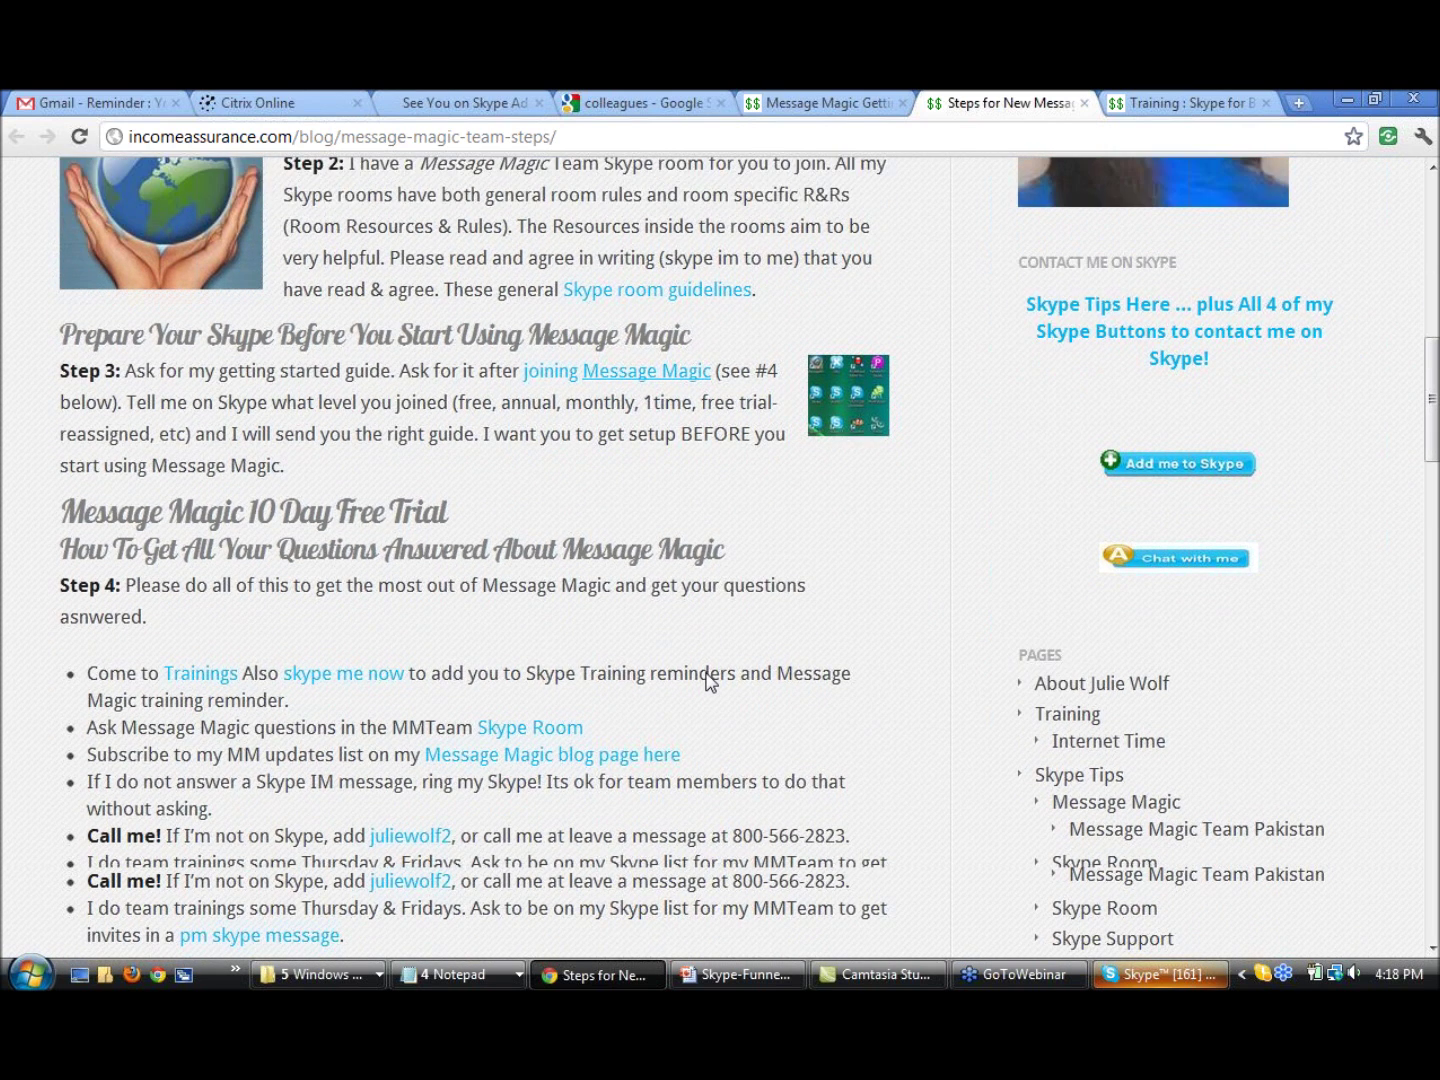
{"action": "scroll", "coordinate": [711, 683], "scroll_direction": "down", "scroll_amount": 1}
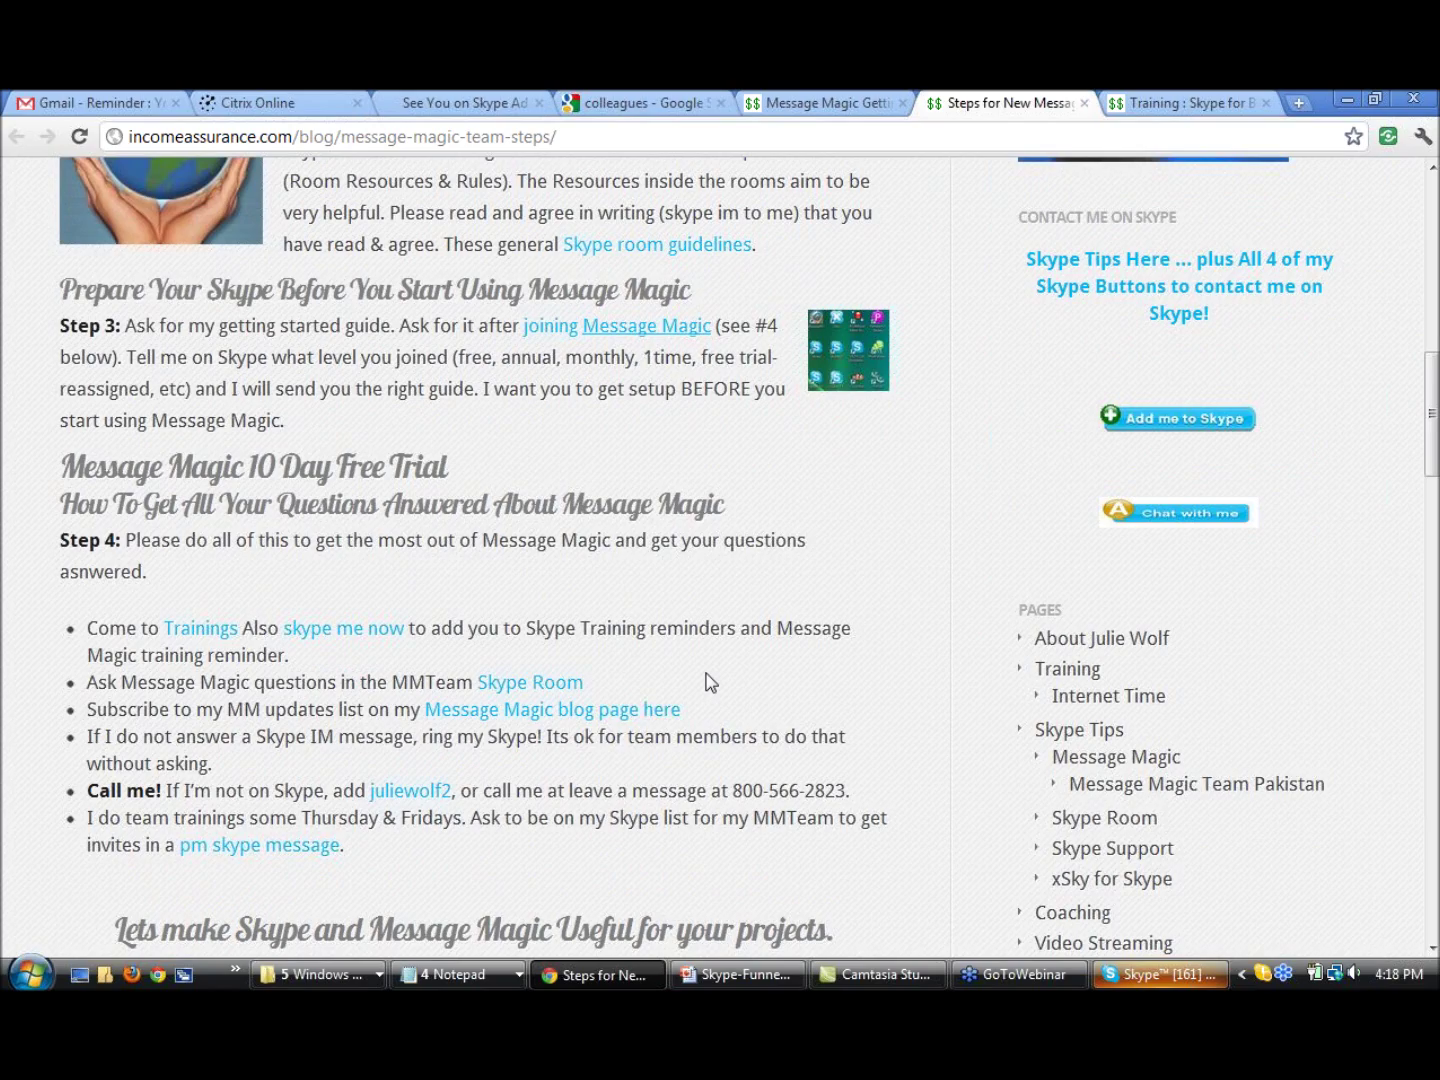
{"action": "scroll", "coordinate": [711, 683], "scroll_direction": "down", "scroll_amount": 3}
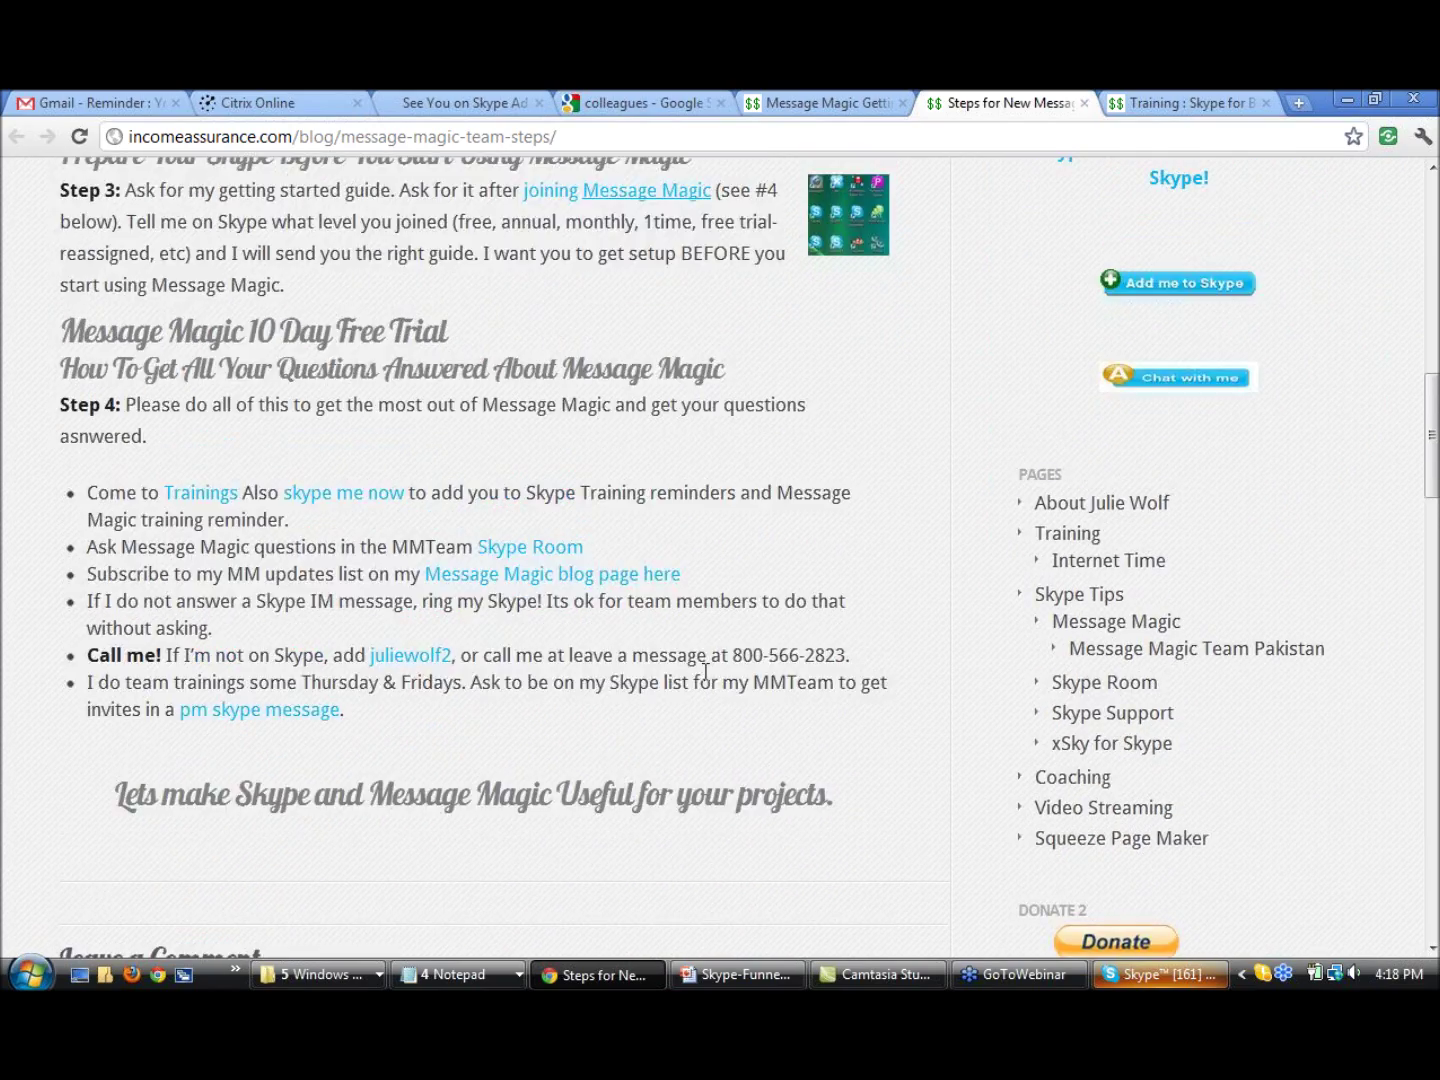
{"action": "scroll", "coordinate": [706, 671], "scroll_direction": "up", "scroll_amount": 20}
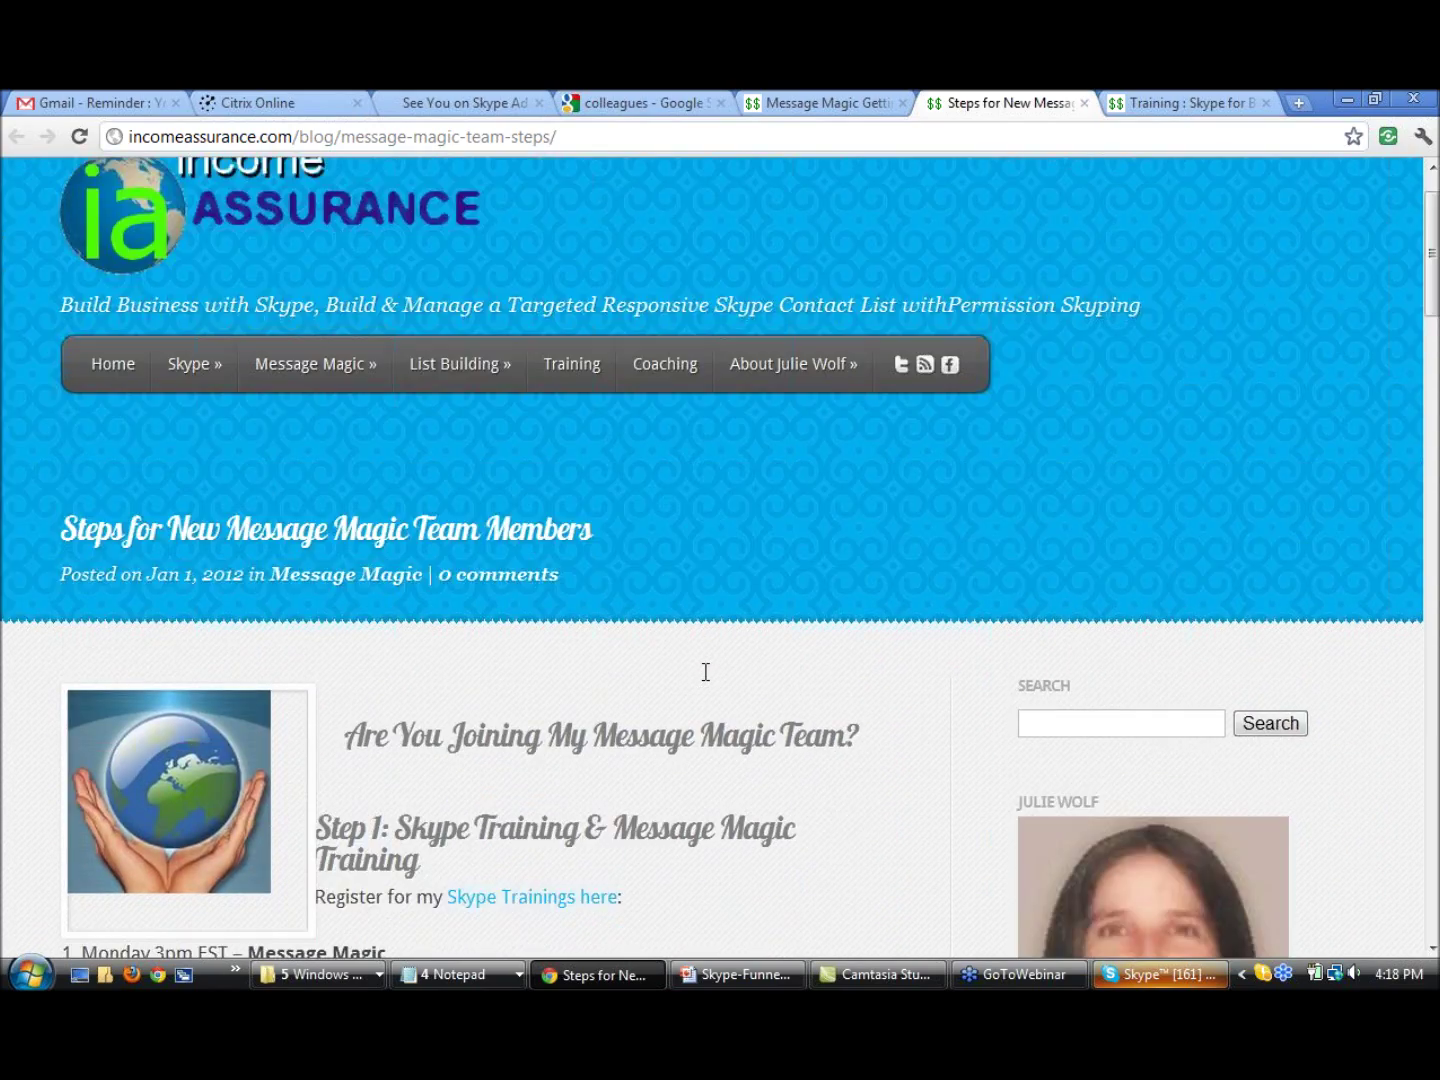
{"action": "scroll", "coordinate": [707, 671], "scroll_direction": "up", "scroll_amount": 2}
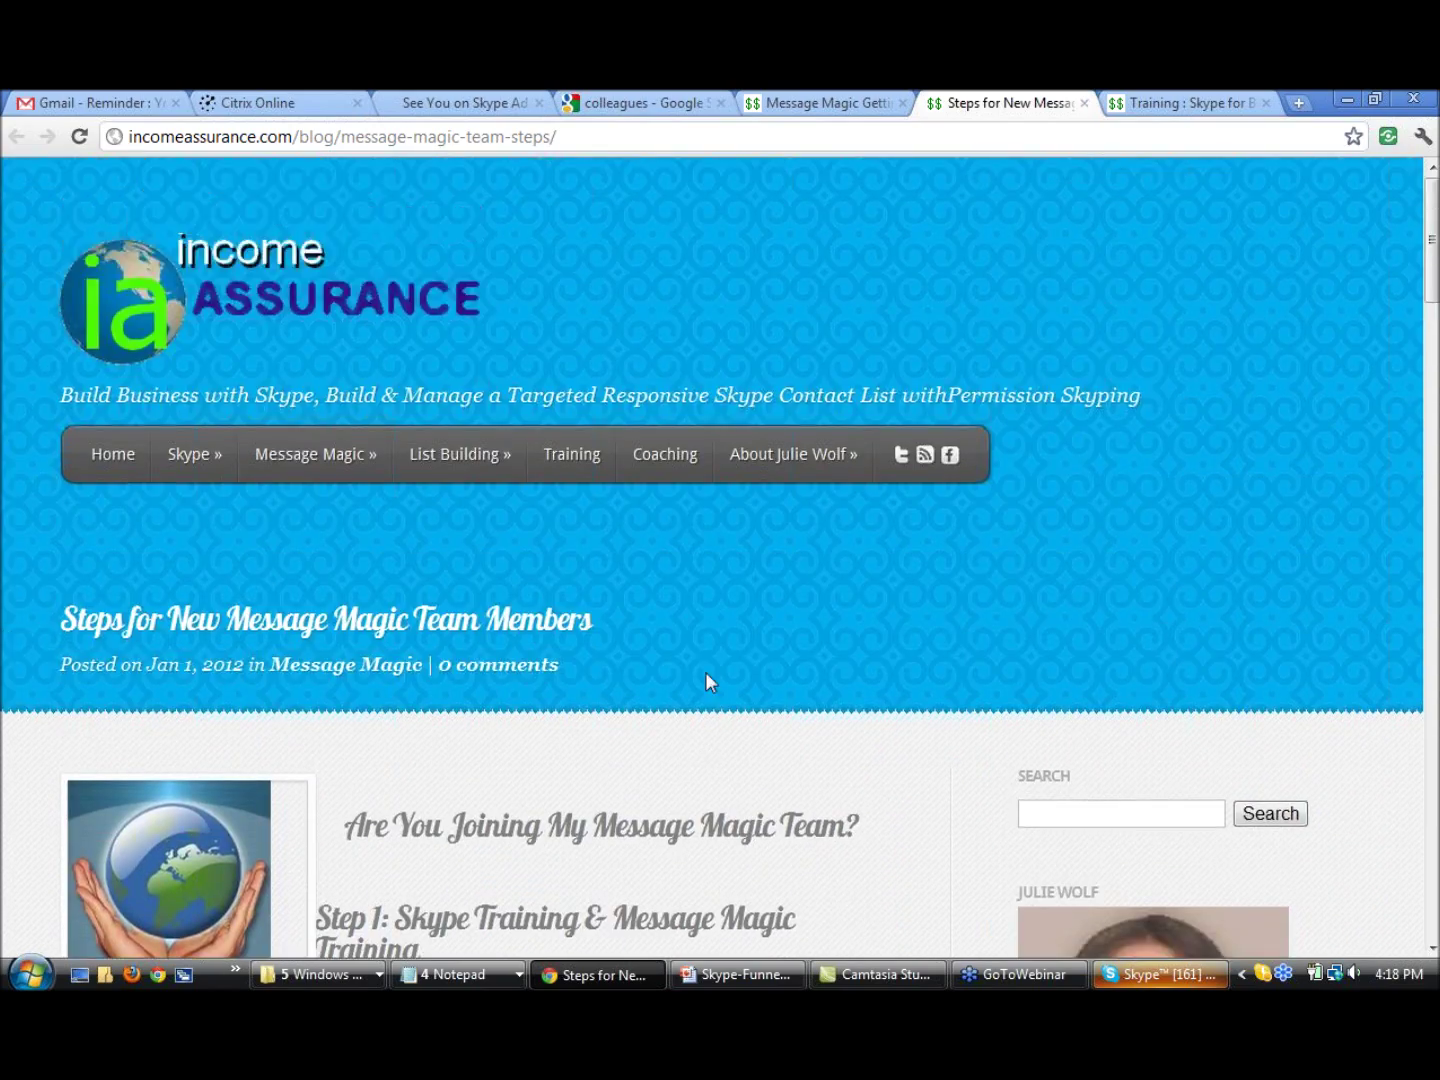
{"action": "left_click", "coordinate": [1084, 103]}
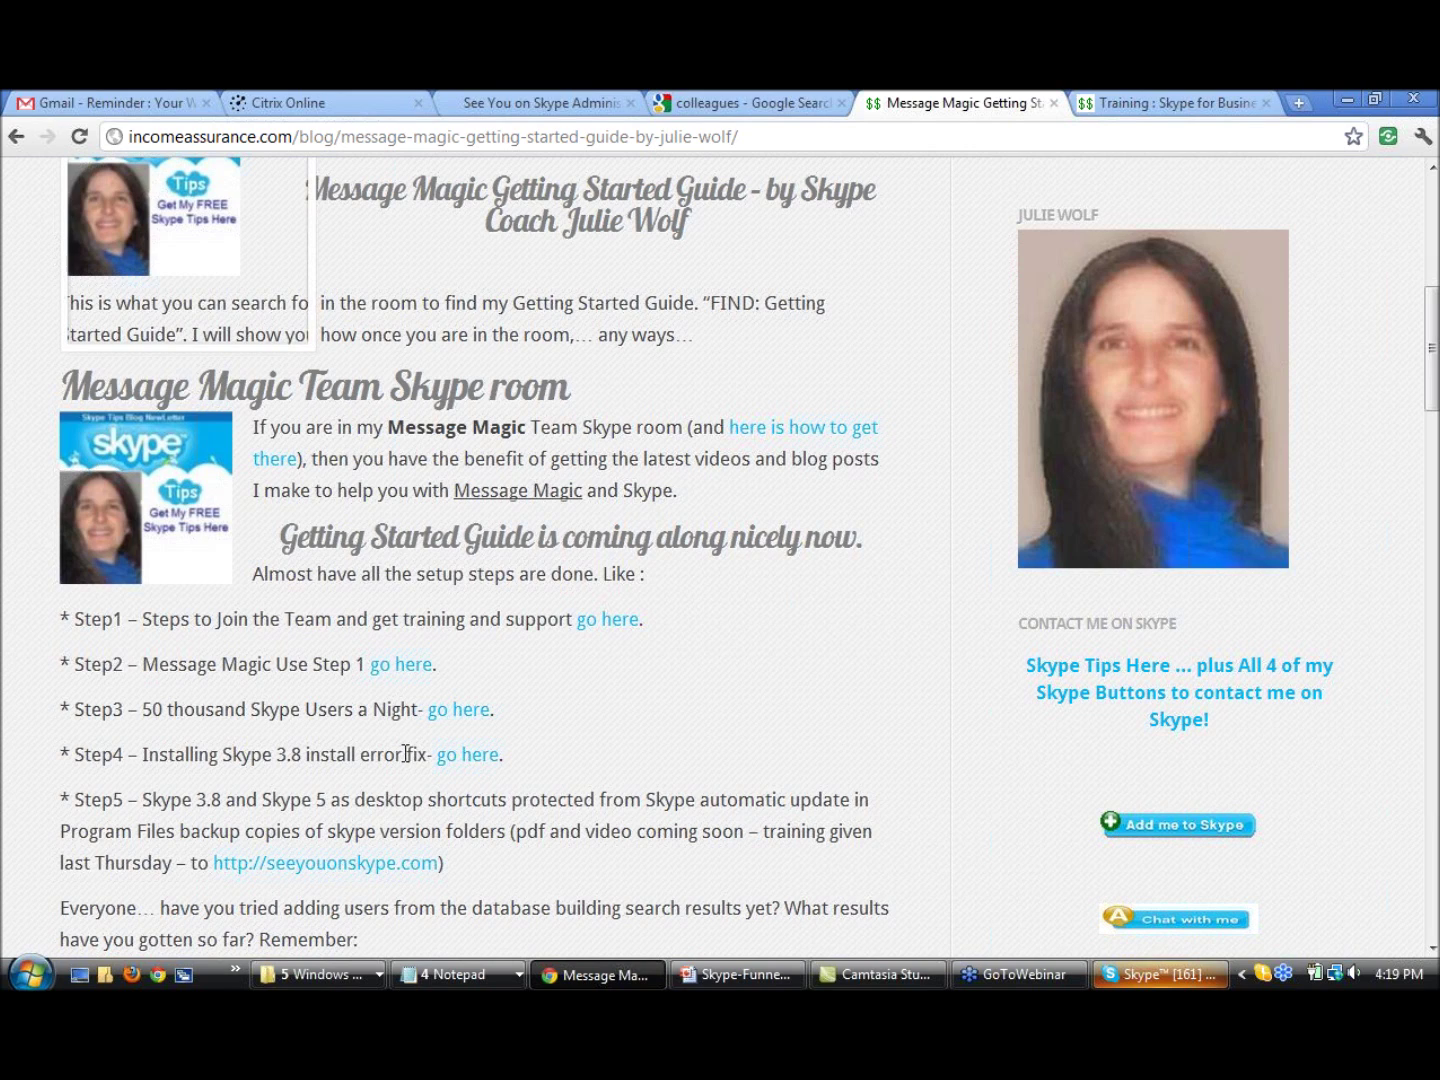
Open the 50 Thousand Skype Users A Night post and examine its sections on preserving Skype 3.8, fixing install trouble and backing up contacts and history
{"action": "double_click", "coordinate": [416, 755]}
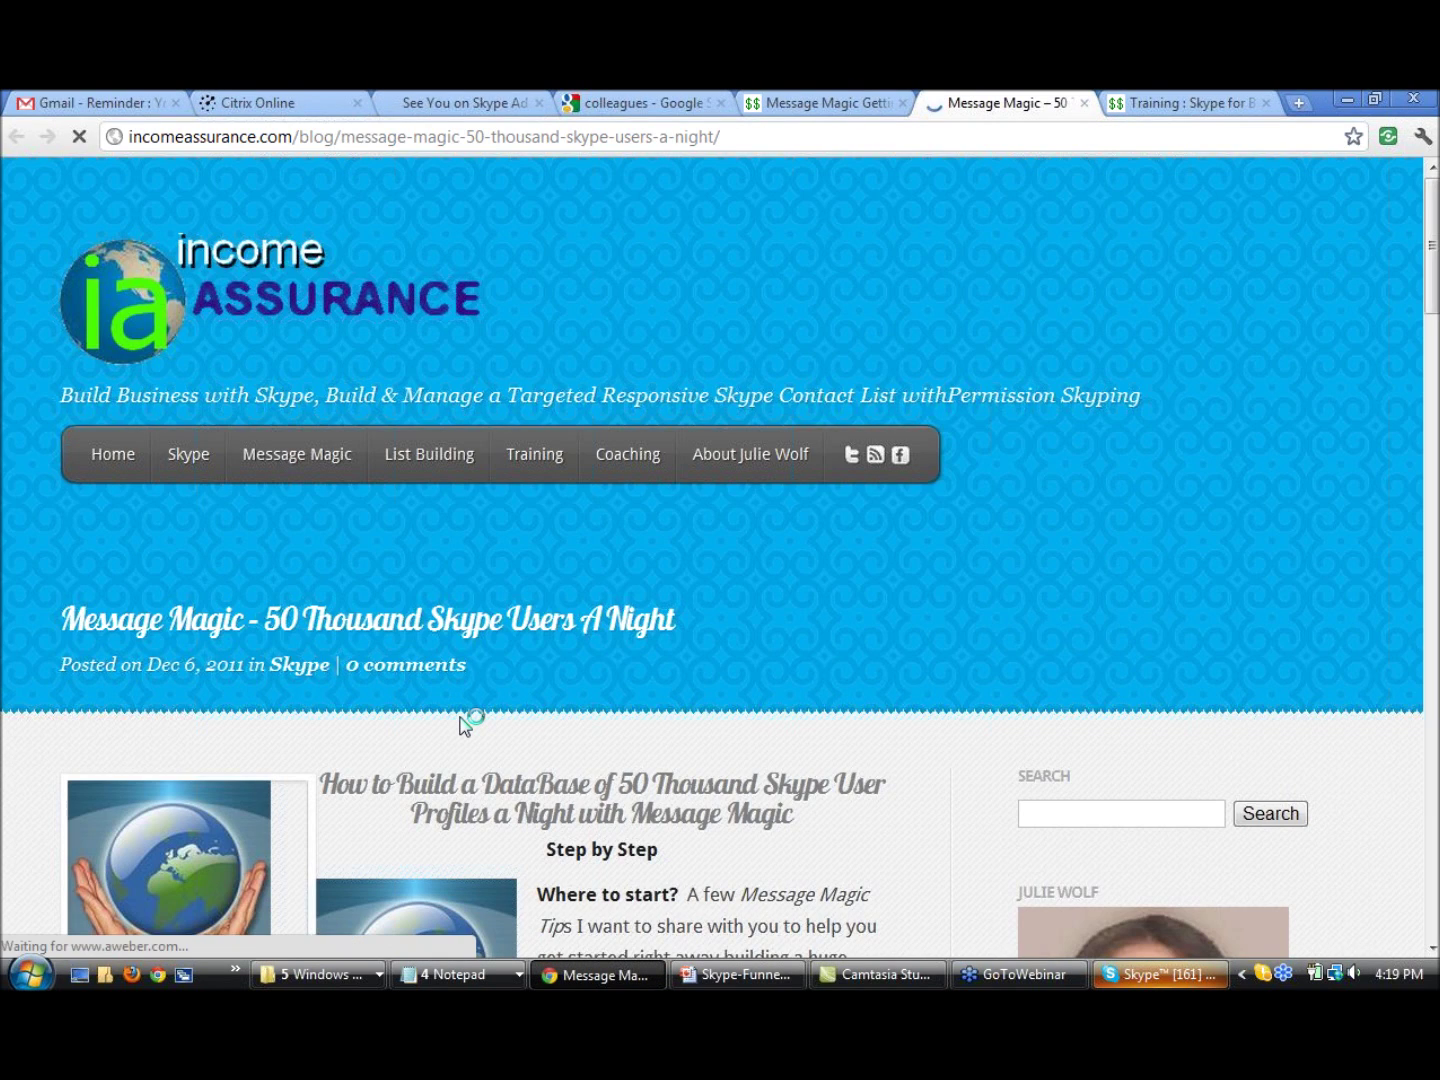
{"action": "scroll", "coordinate": [462, 725], "scroll_direction": "down", "scroll_amount": 7}
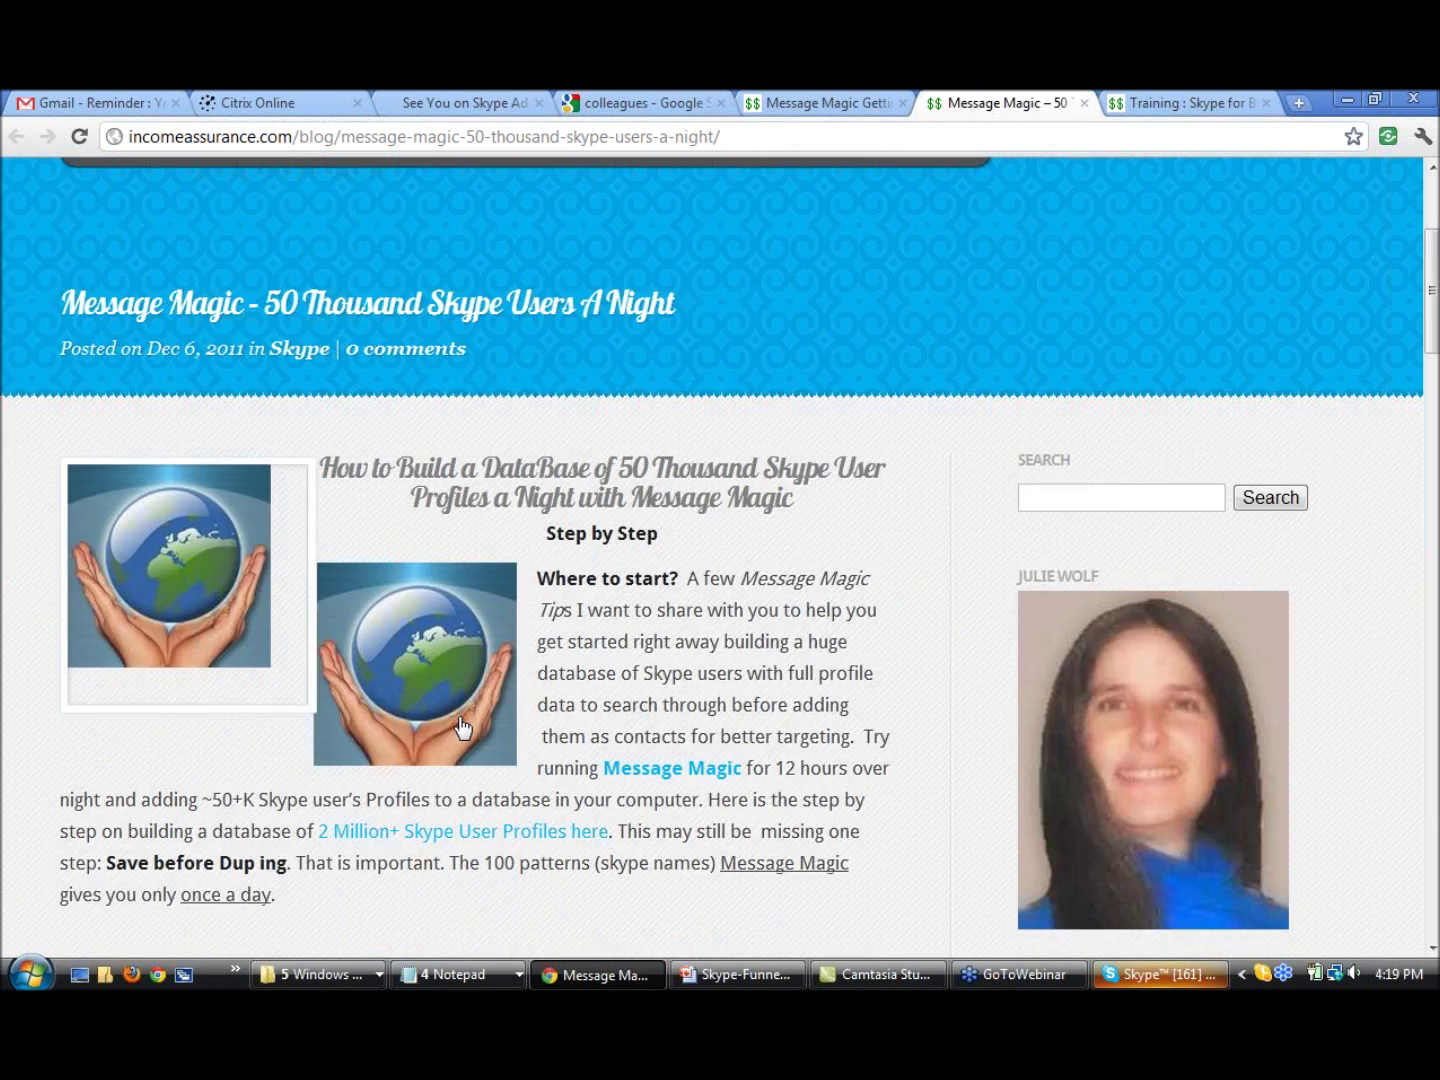
{"action": "scroll", "coordinate": [463, 722], "scroll_direction": "down", "scroll_amount": 3}
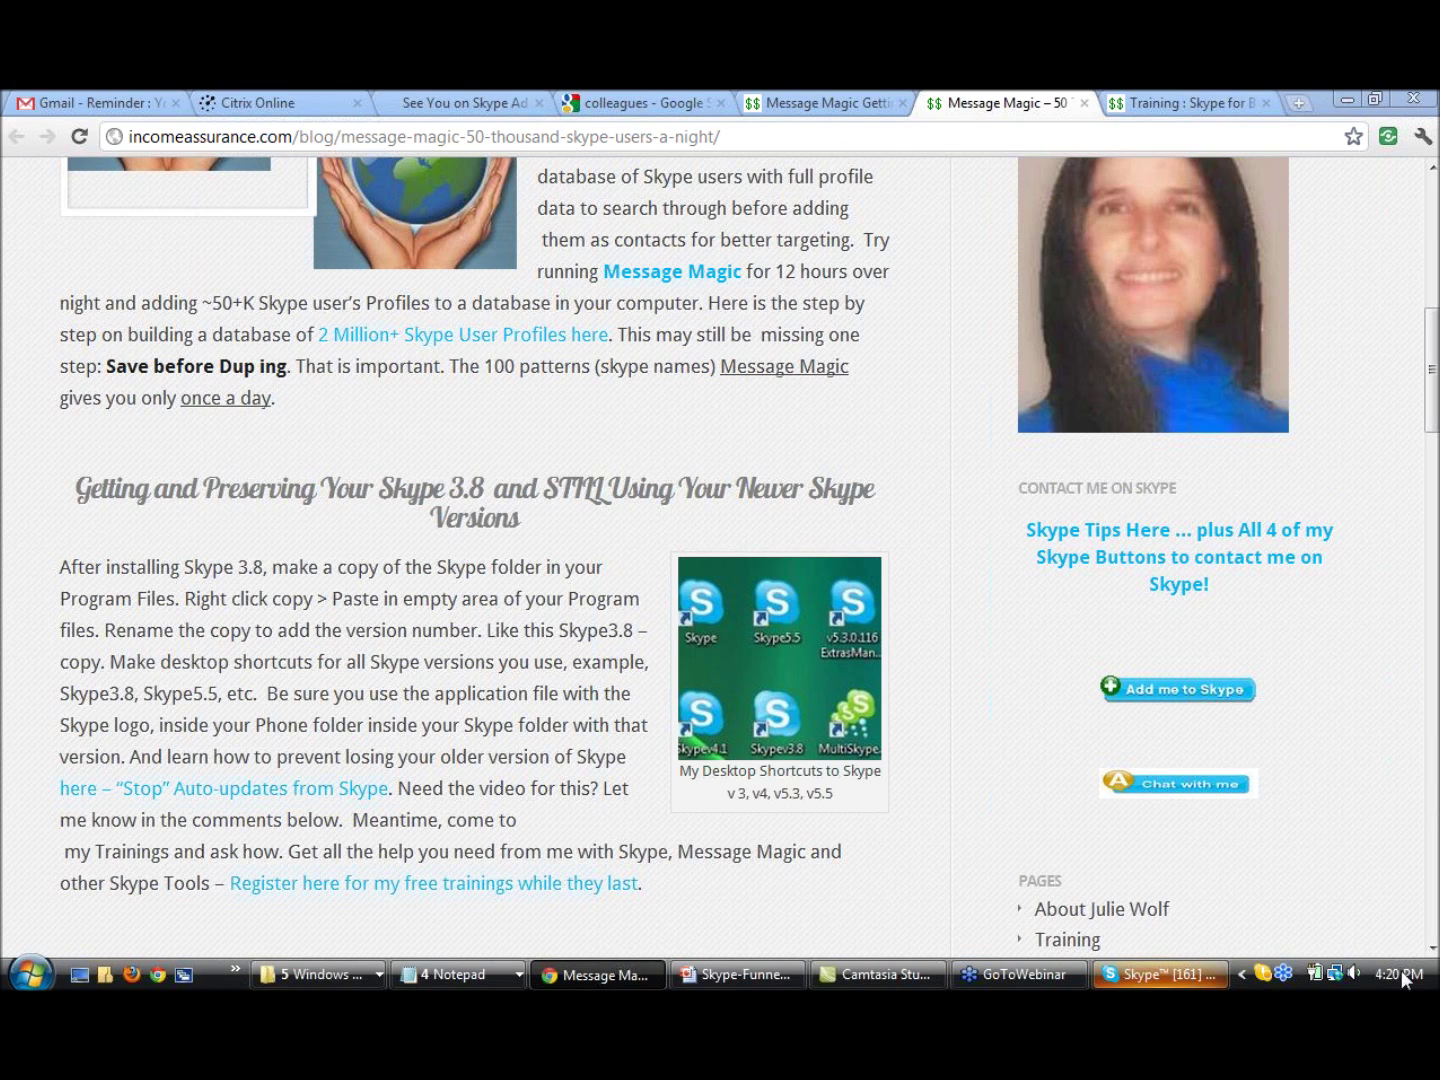
{"action": "scroll", "coordinate": [1430, 941], "scroll_direction": "down", "scroll_amount": 3}
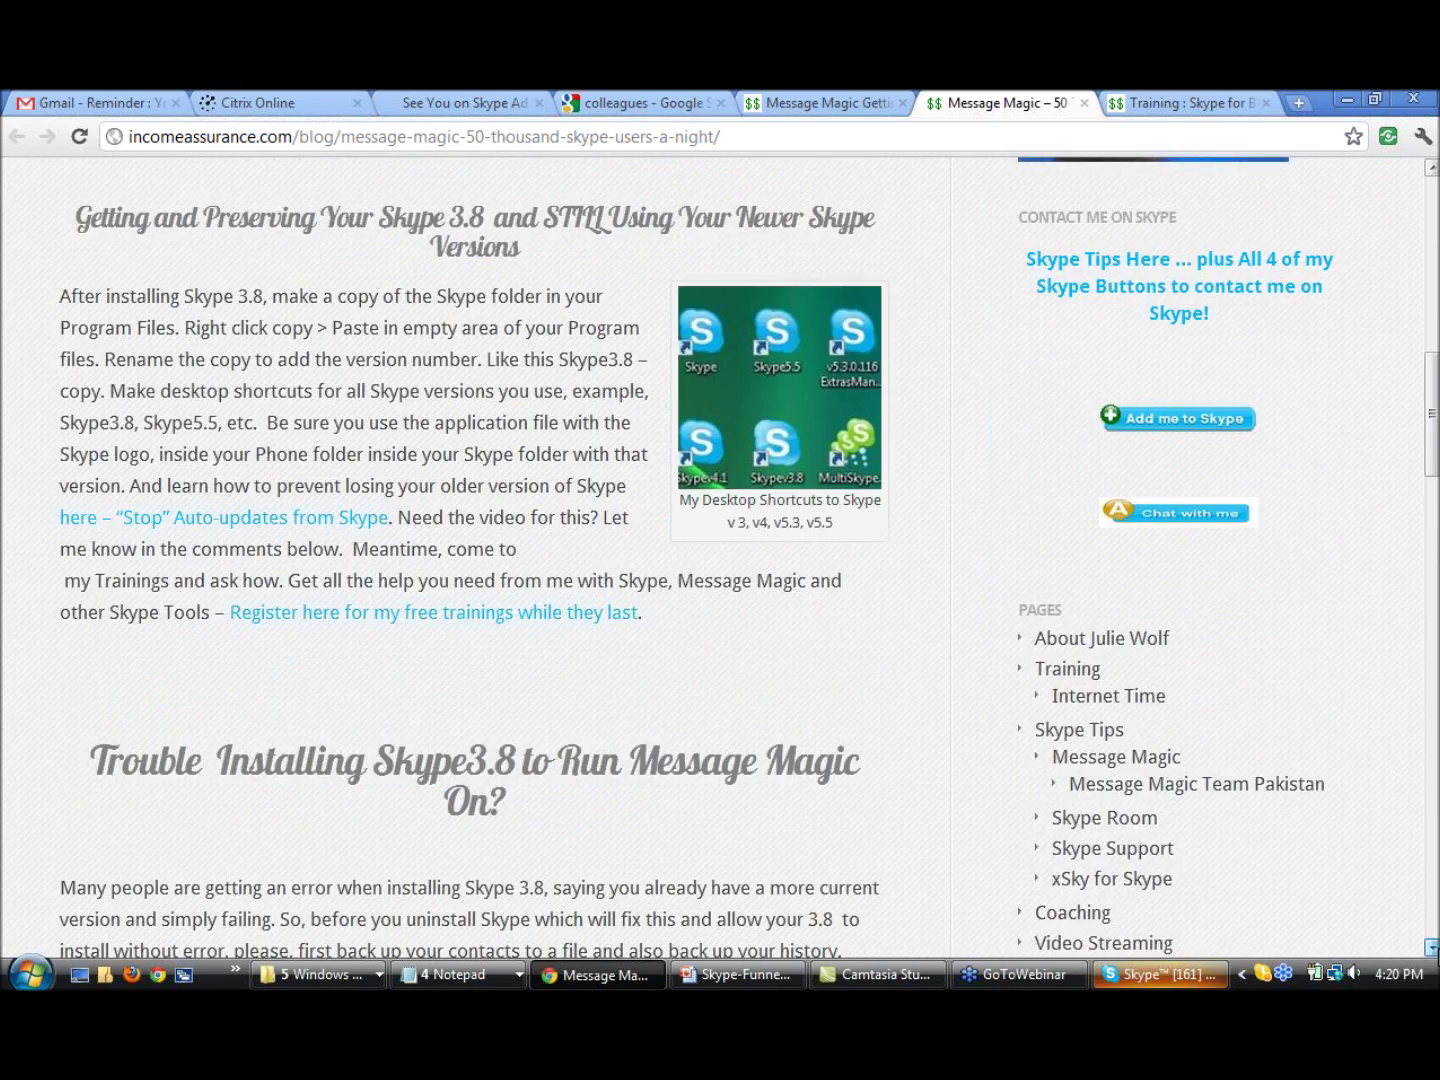
{"action": "scroll", "coordinate": [1429, 940], "scroll_direction": "down", "scroll_amount": 5}
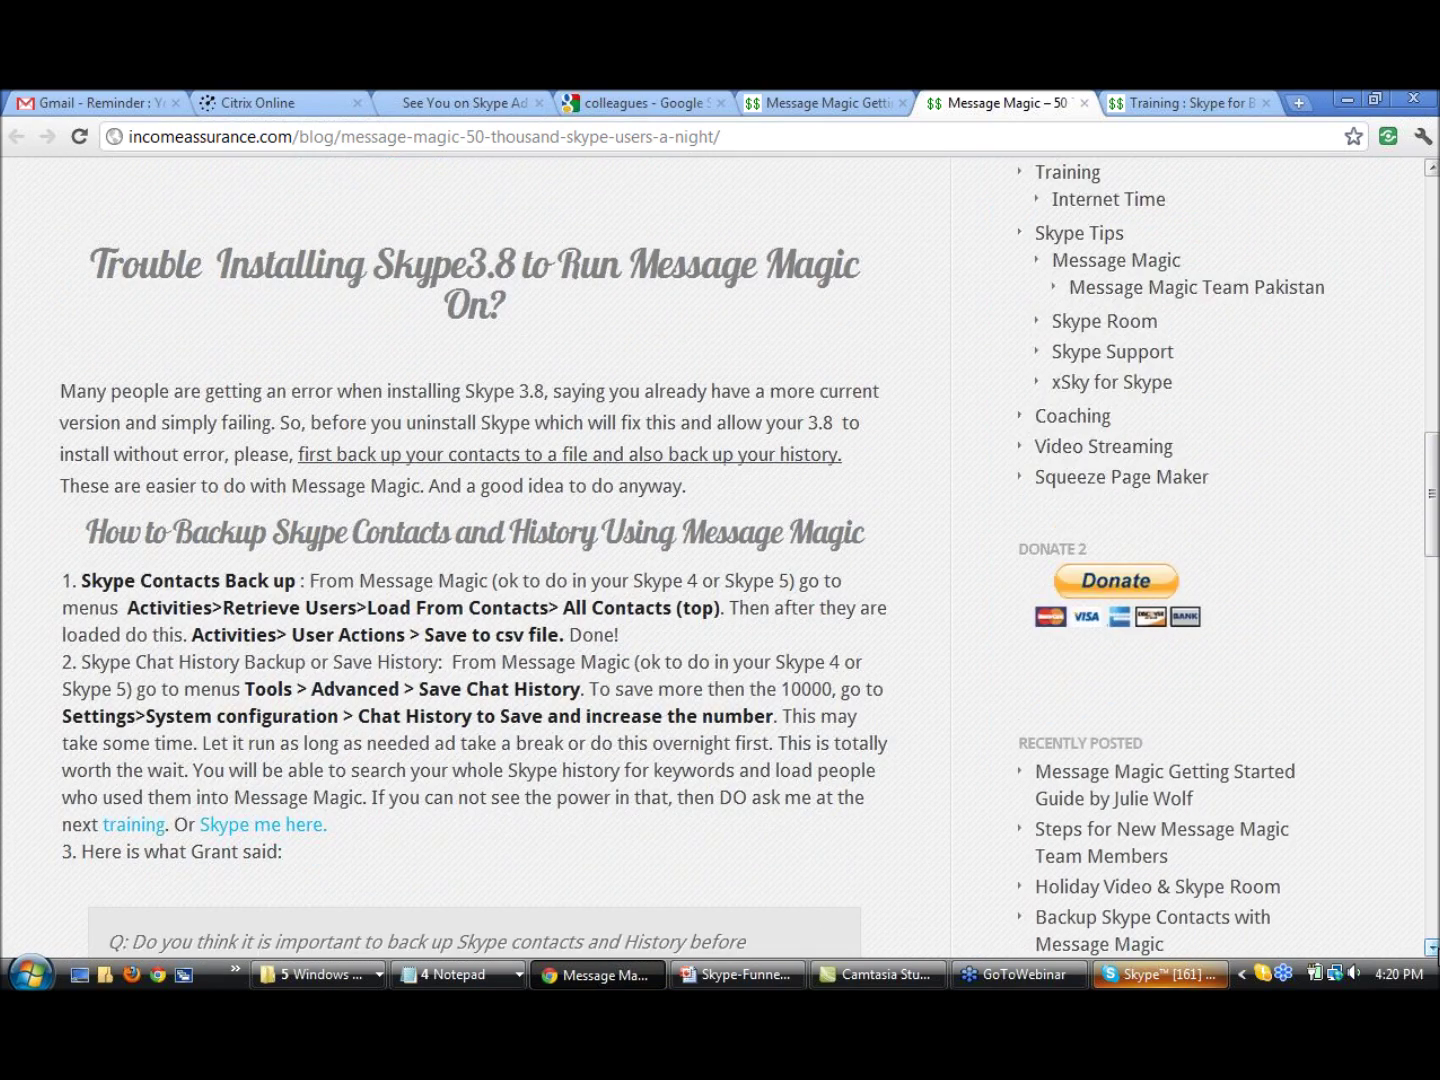
{"action": "left_click_drag", "start_coordinate": [86, 484], "coordinate": [217, 498]}
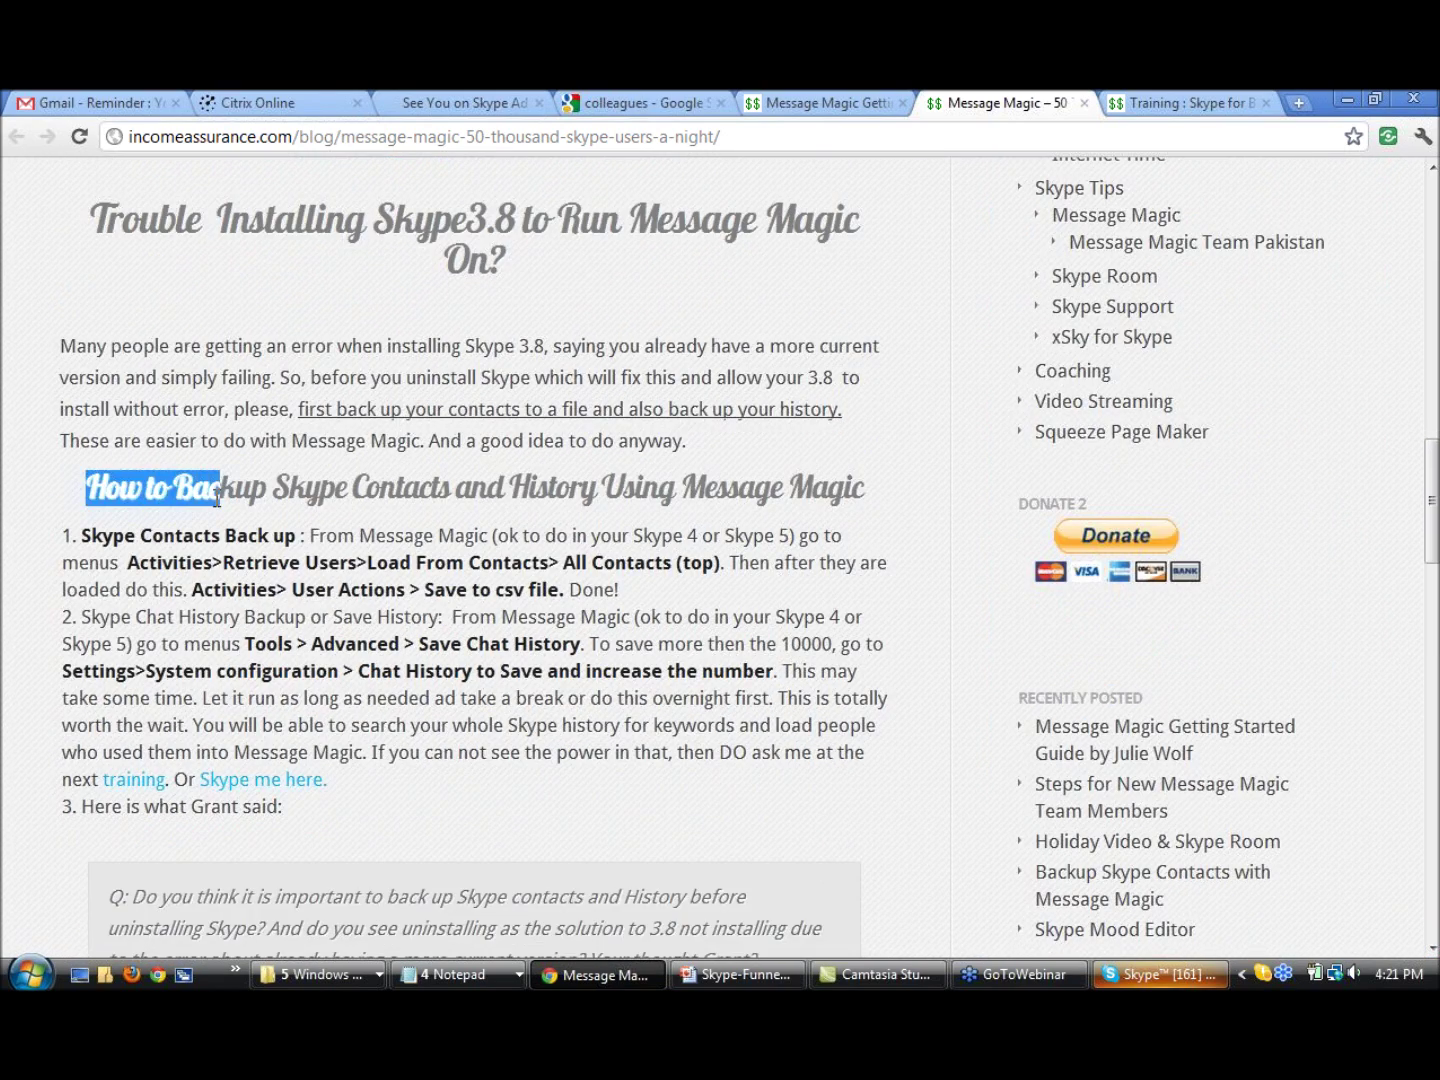
Highlight the Skype Contacts Back up item in the post and switch to the Membership Levels & Offers folder in Windows Explorer
{"action": "left_click_drag", "start_coordinate": [80, 535], "coordinate": [295, 537]}
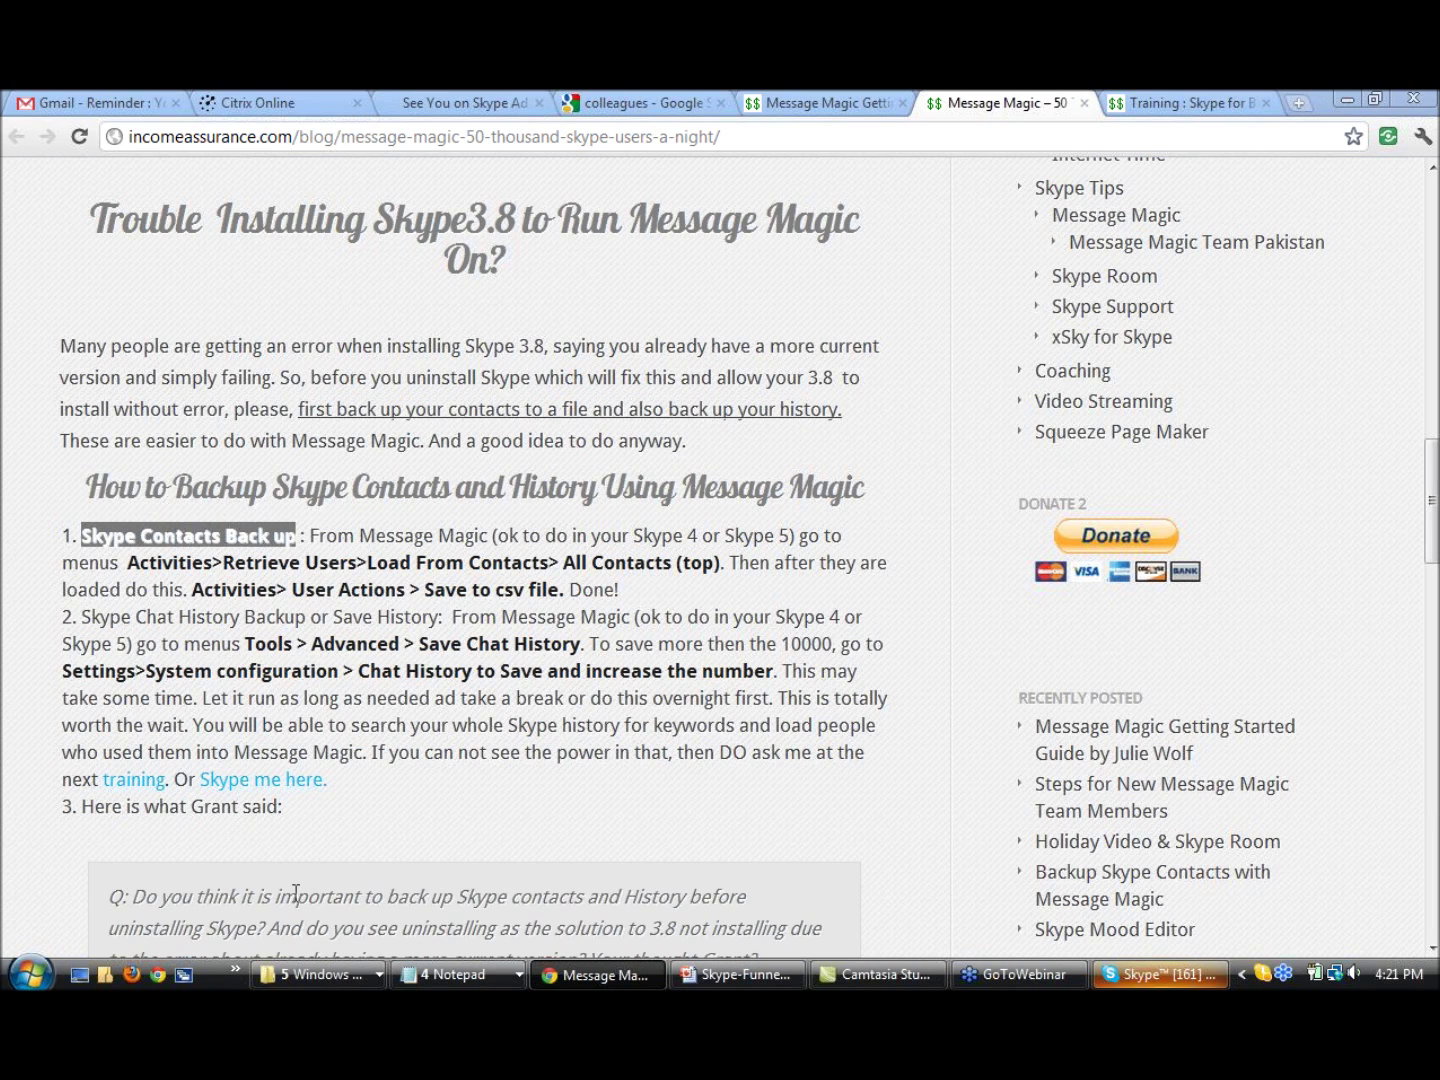
{"action": "left_click", "coordinate": [296, 982]}
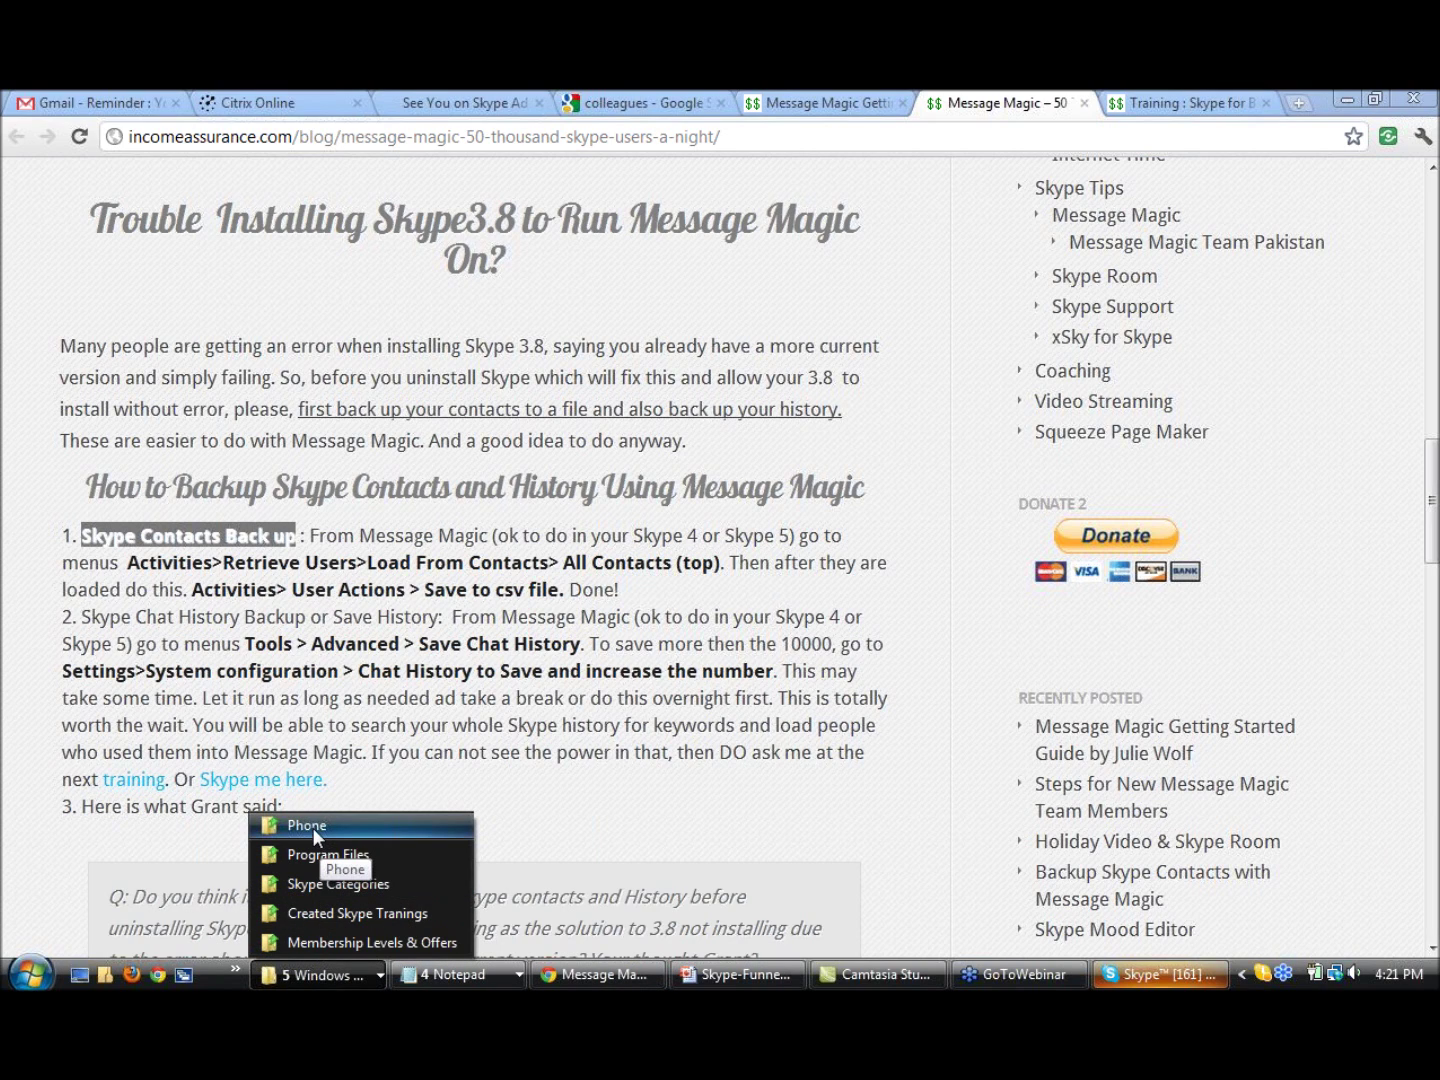
{"action": "left_click", "coordinate": [312, 941]}
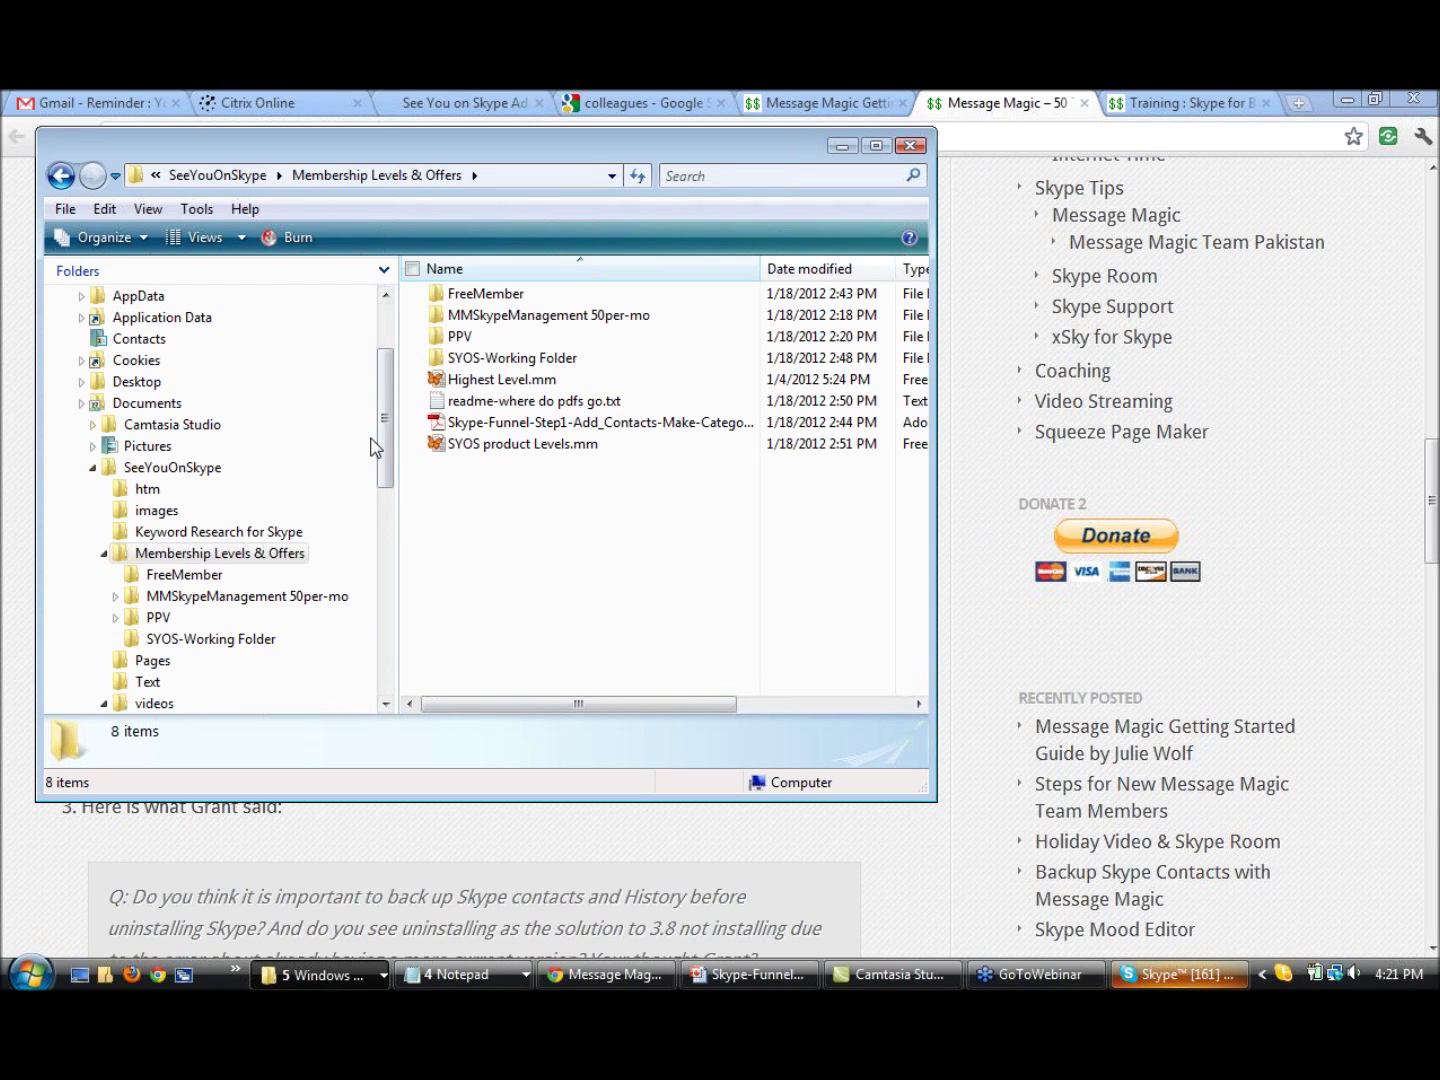
Go to the Pictures folder under Documents and open its Skype-MM-xSky subfolder
{"action": "left_click", "coordinate": [93, 445]}
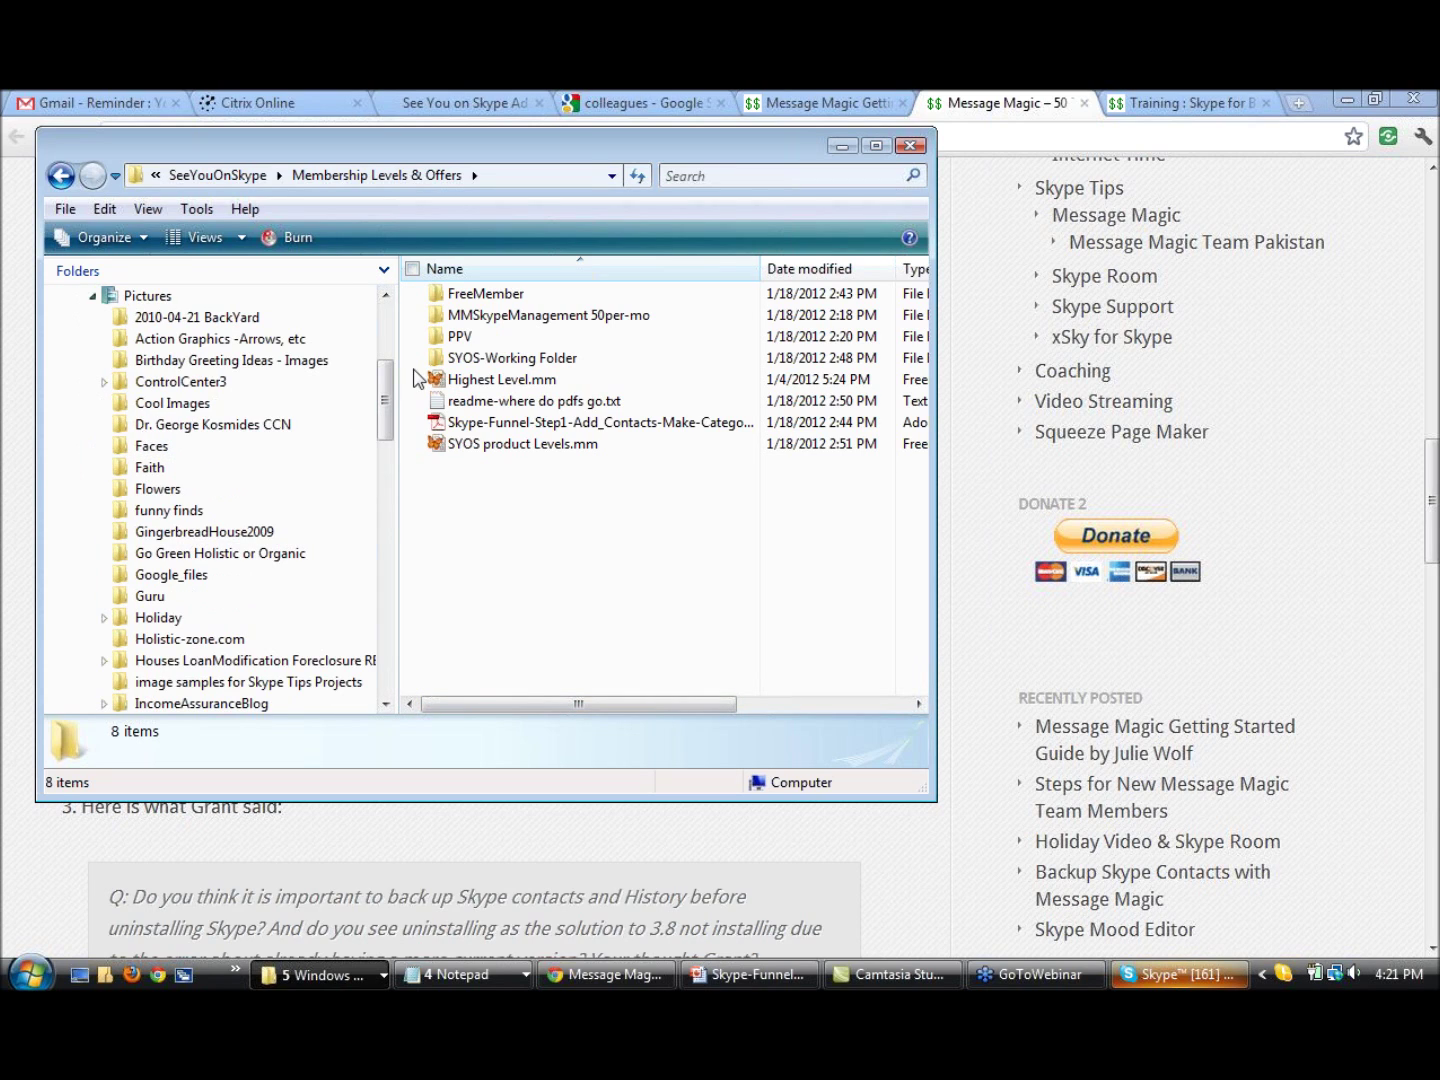
{"action": "left_click", "coordinate": [152, 297]}
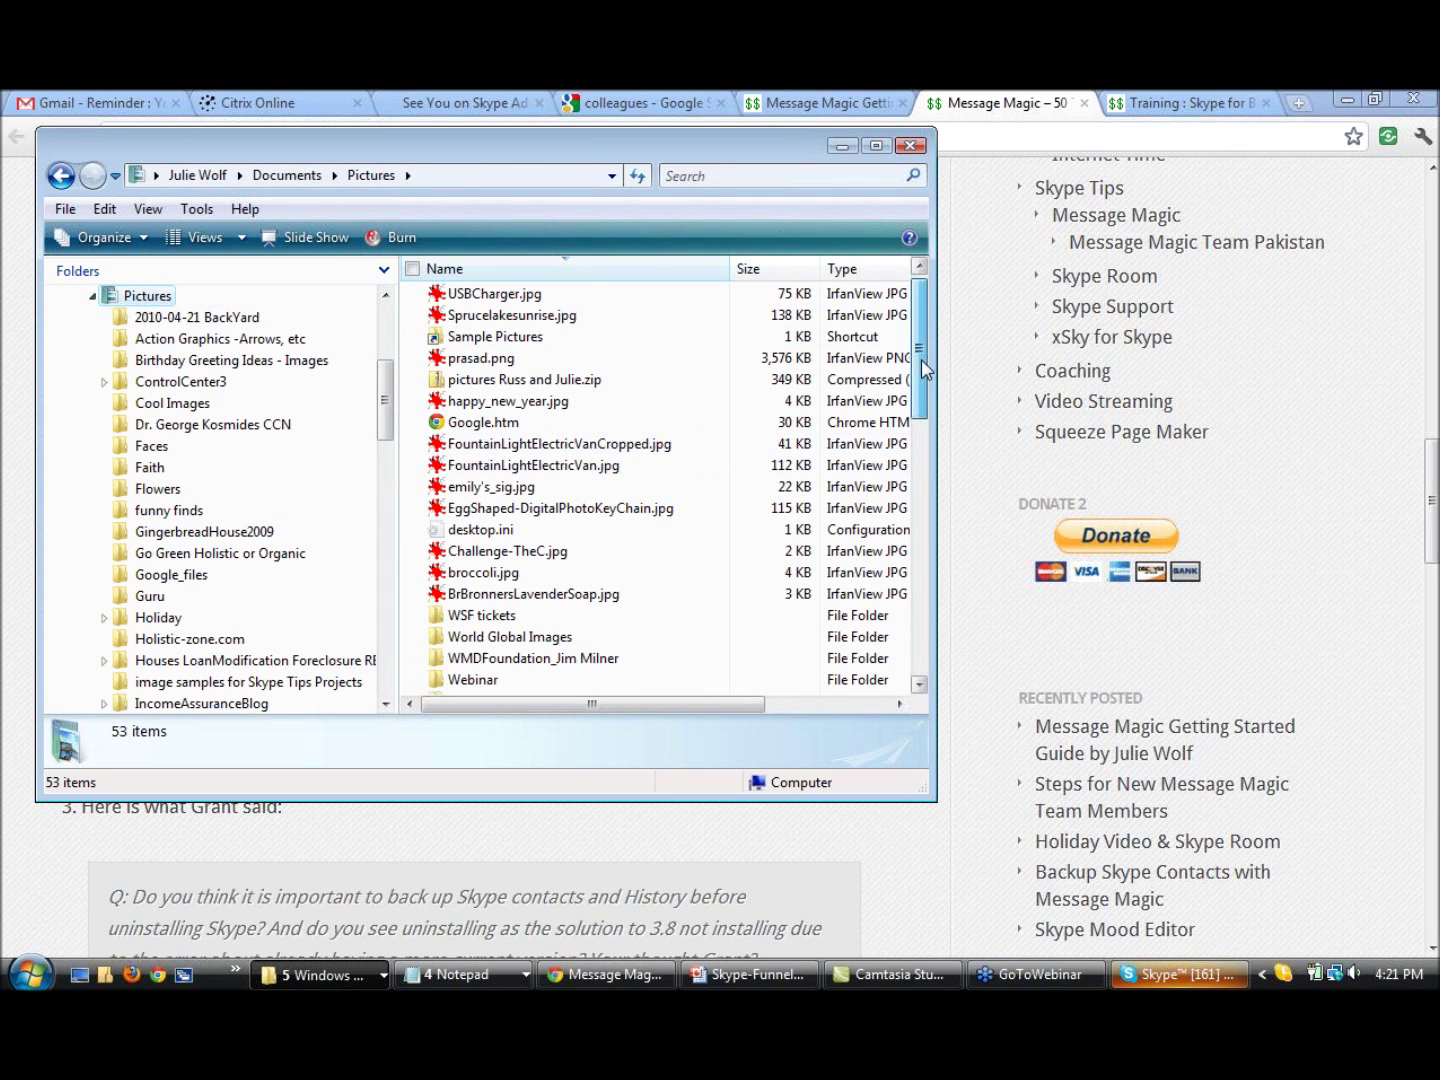
{"action": "left_click_drag", "start_coordinate": [921, 359], "coordinate": [939, 573]}
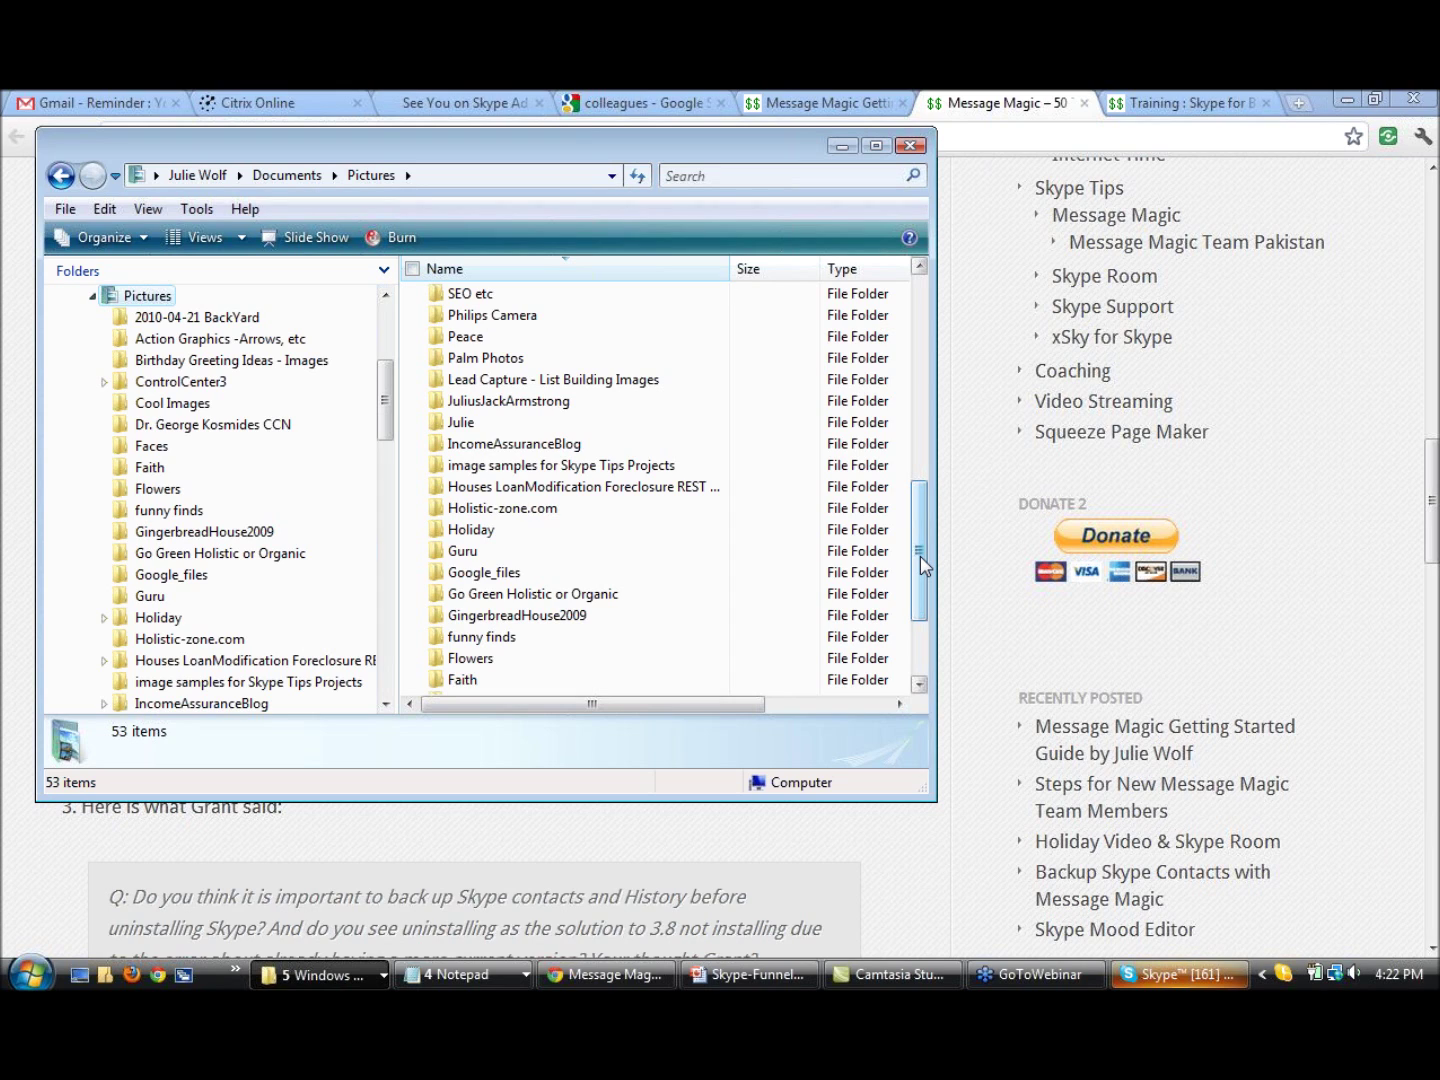
{"action": "left_click_drag", "start_coordinate": [920, 557], "coordinate": [920, 517]}
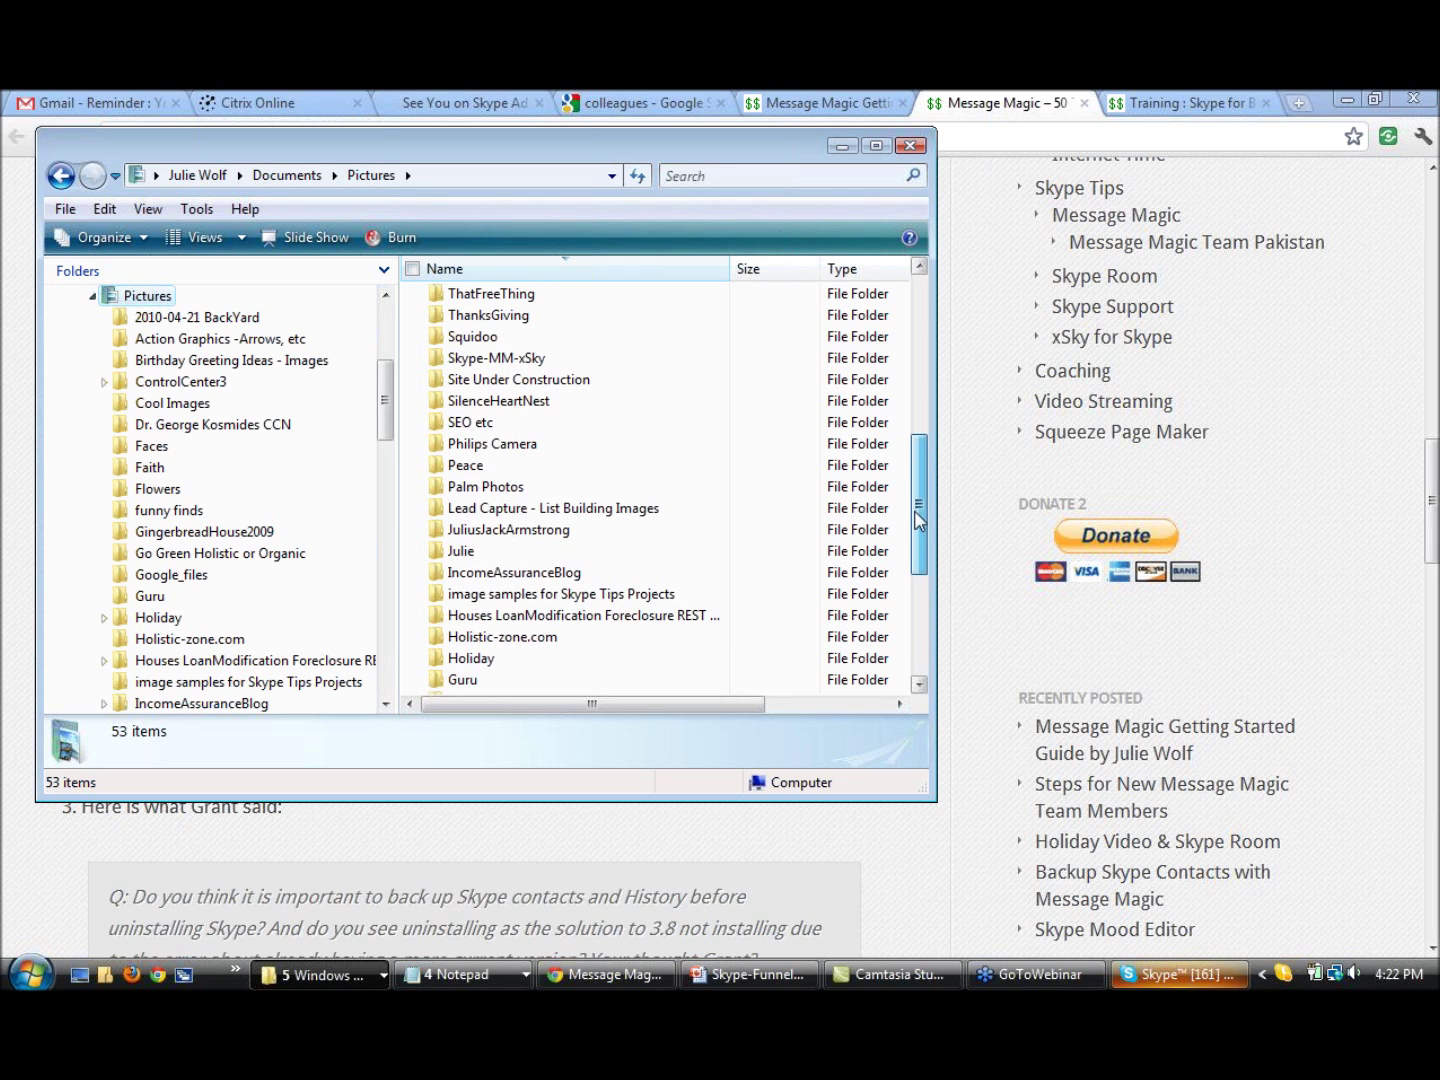
{"action": "double_click", "coordinate": [478, 363]}
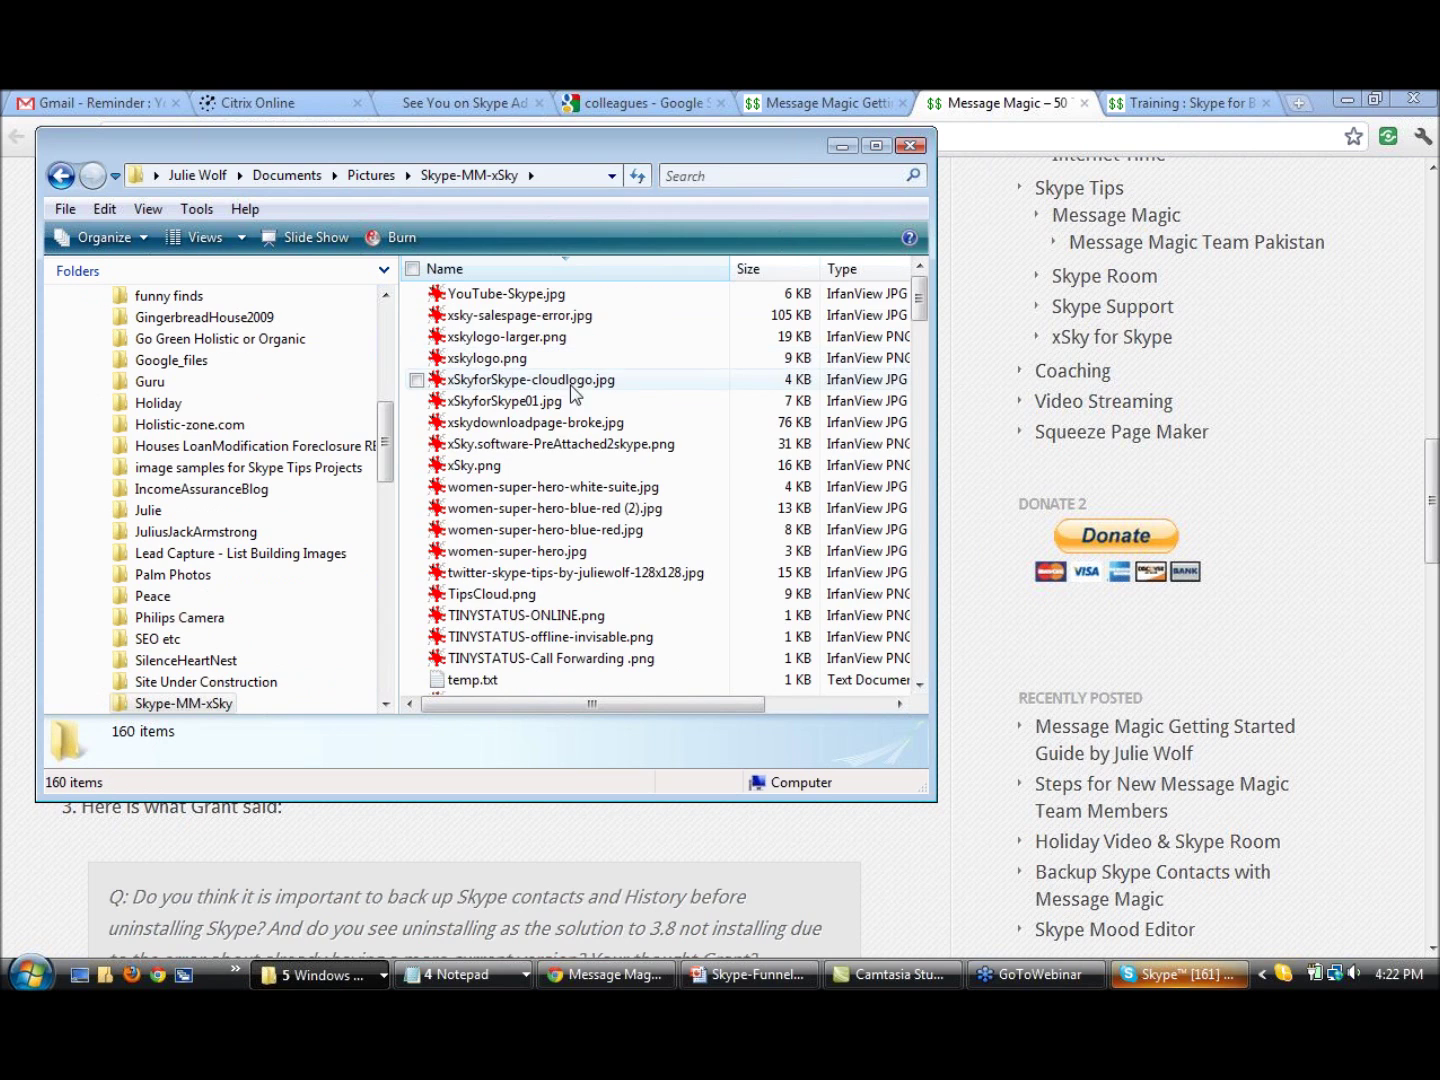
Find the Message Magic Presentation Shots folder inside Skype-MM-xSky and open it
{"action": "left_click_drag", "start_coordinate": [919, 301], "coordinate": [927, 648]}
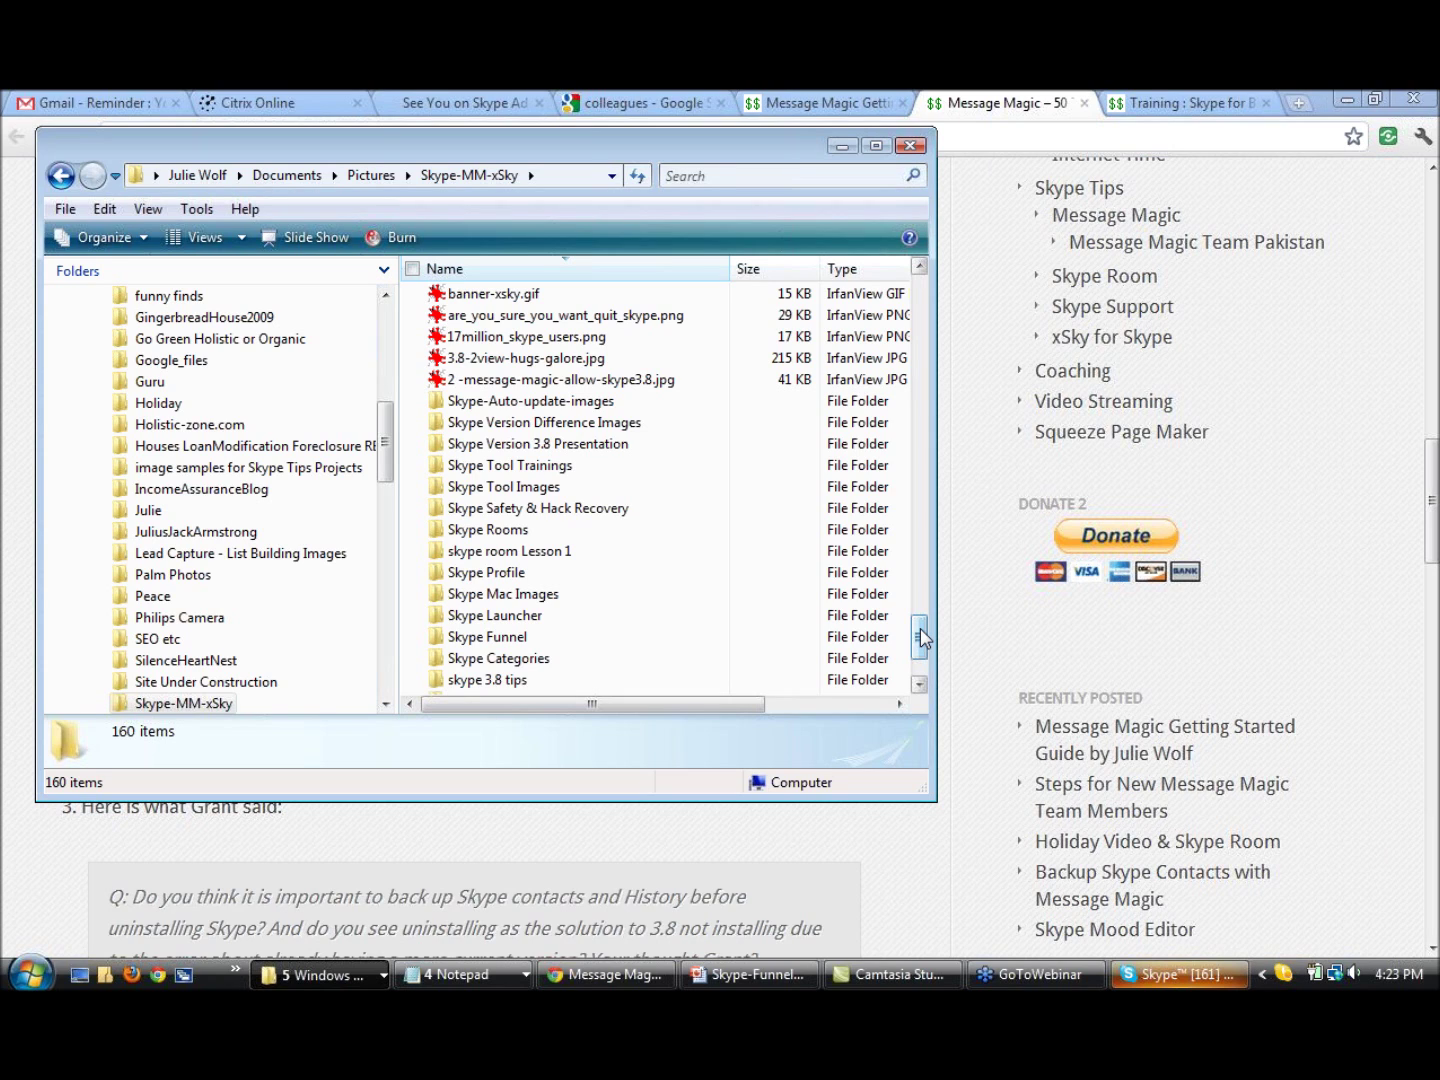
{"action": "left_click_drag", "start_coordinate": [922, 637], "coordinate": [922, 641]}
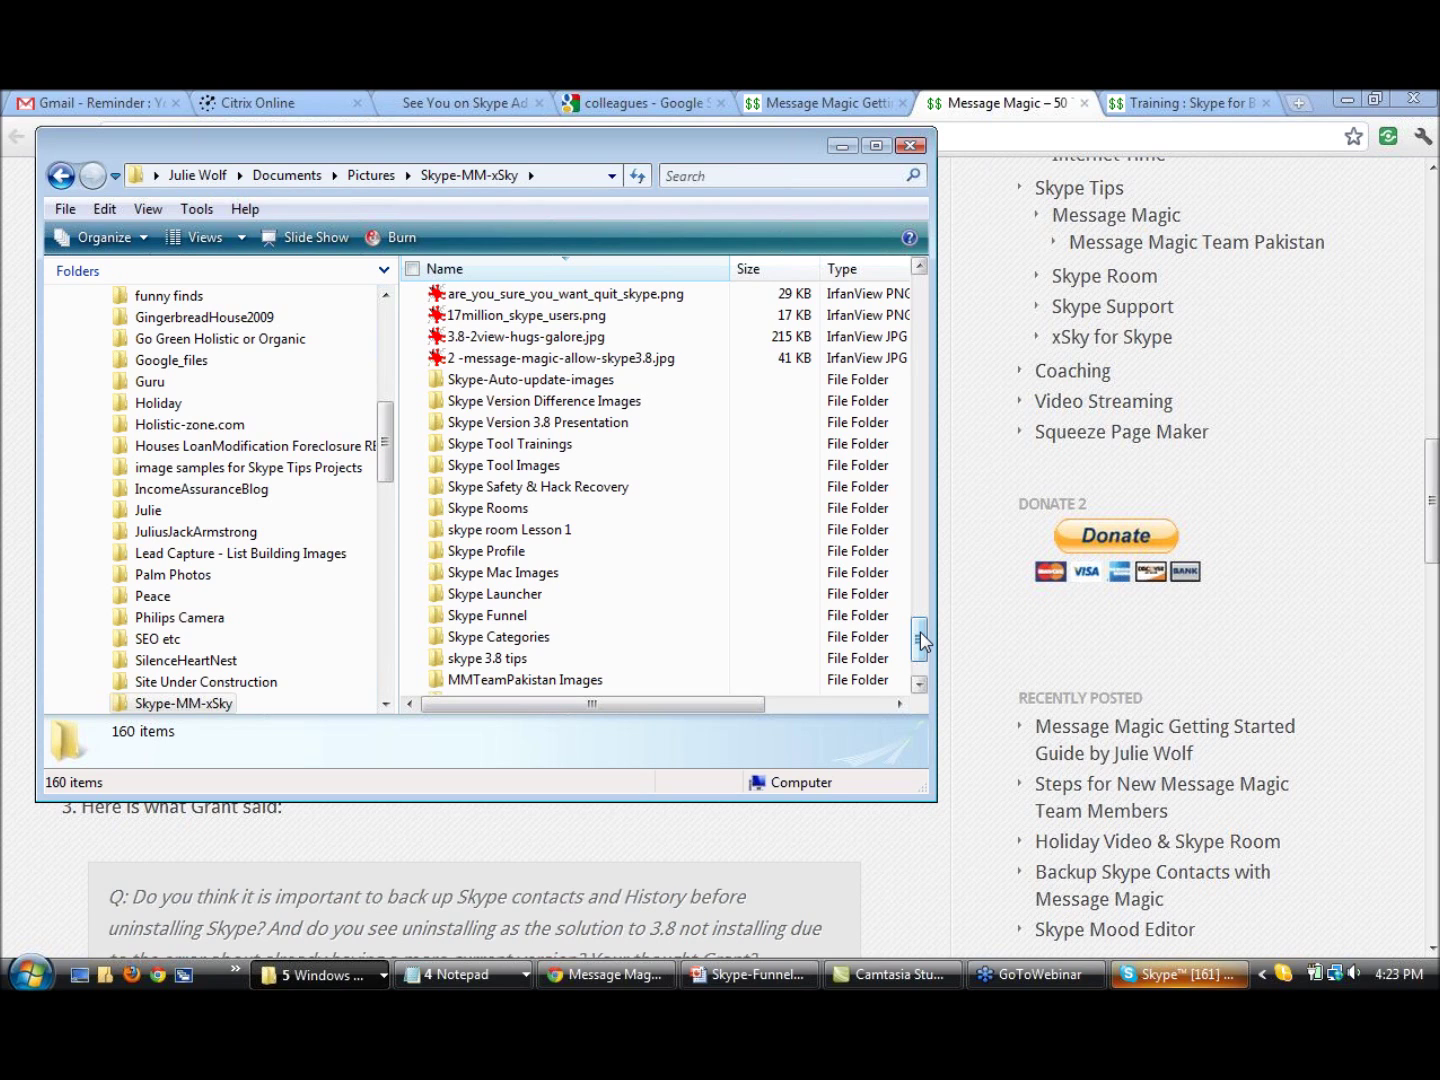
{"action": "left_click_drag", "start_coordinate": [923, 641], "coordinate": [925, 652]}
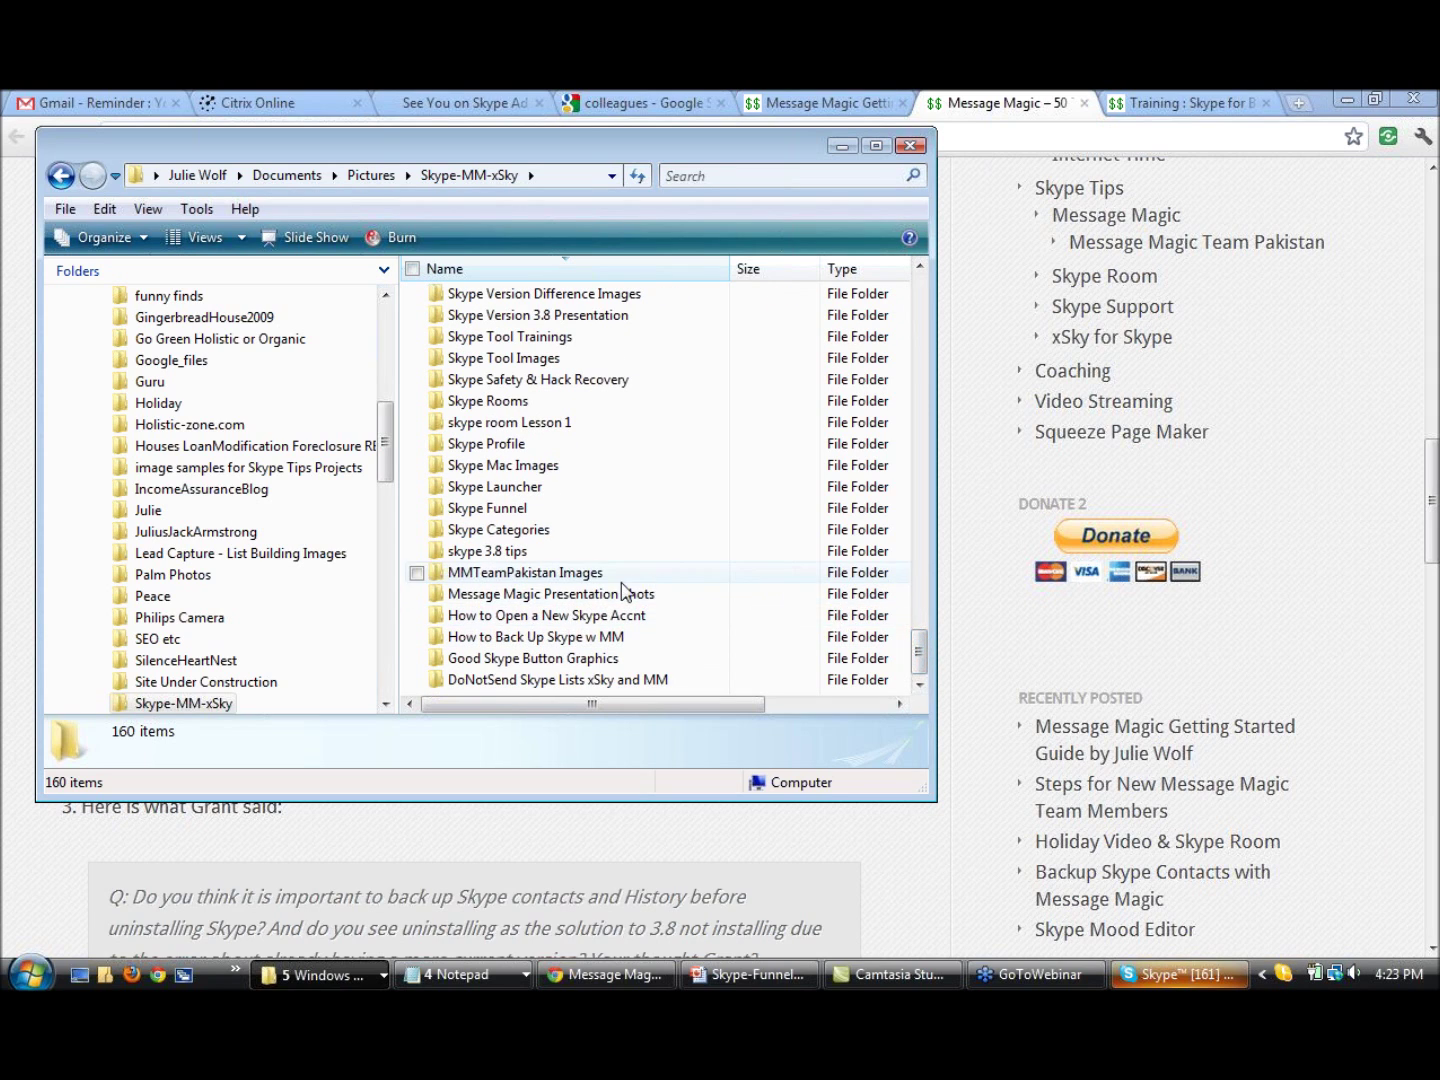
{"action": "double_click", "coordinate": [575, 594]}
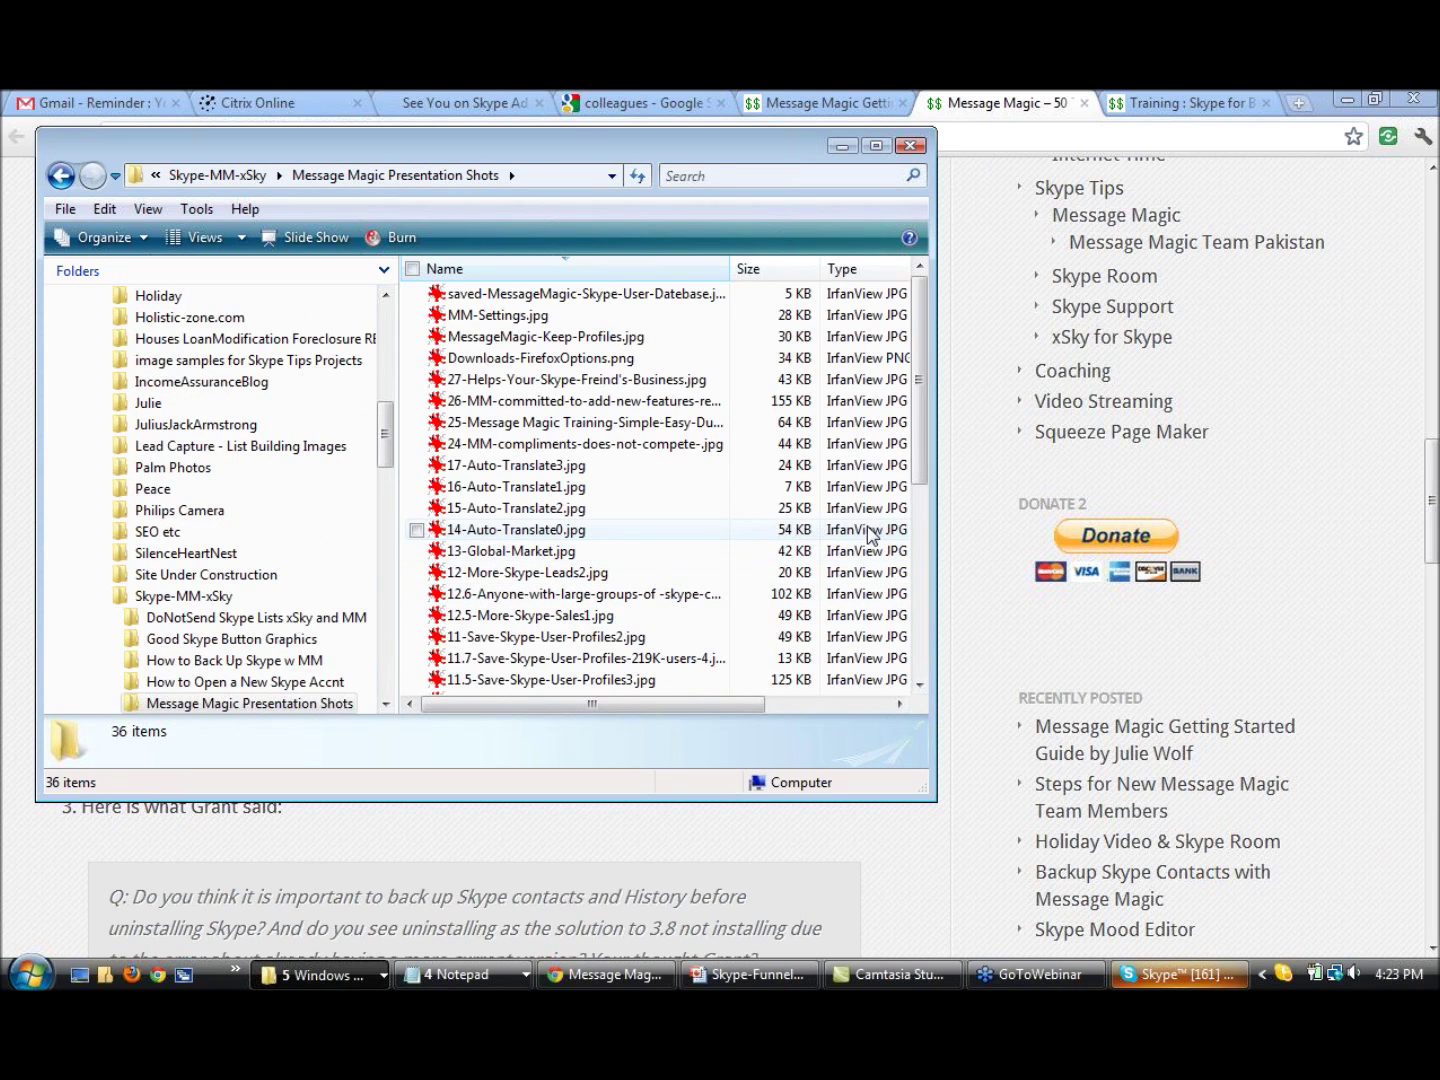
Display the folder's contents as tiles with thumbnails and look through the Message Magic images, selecting MessageMagic-Keep-Profiles.jpg
{"action": "left_click", "coordinate": [196, 237]}
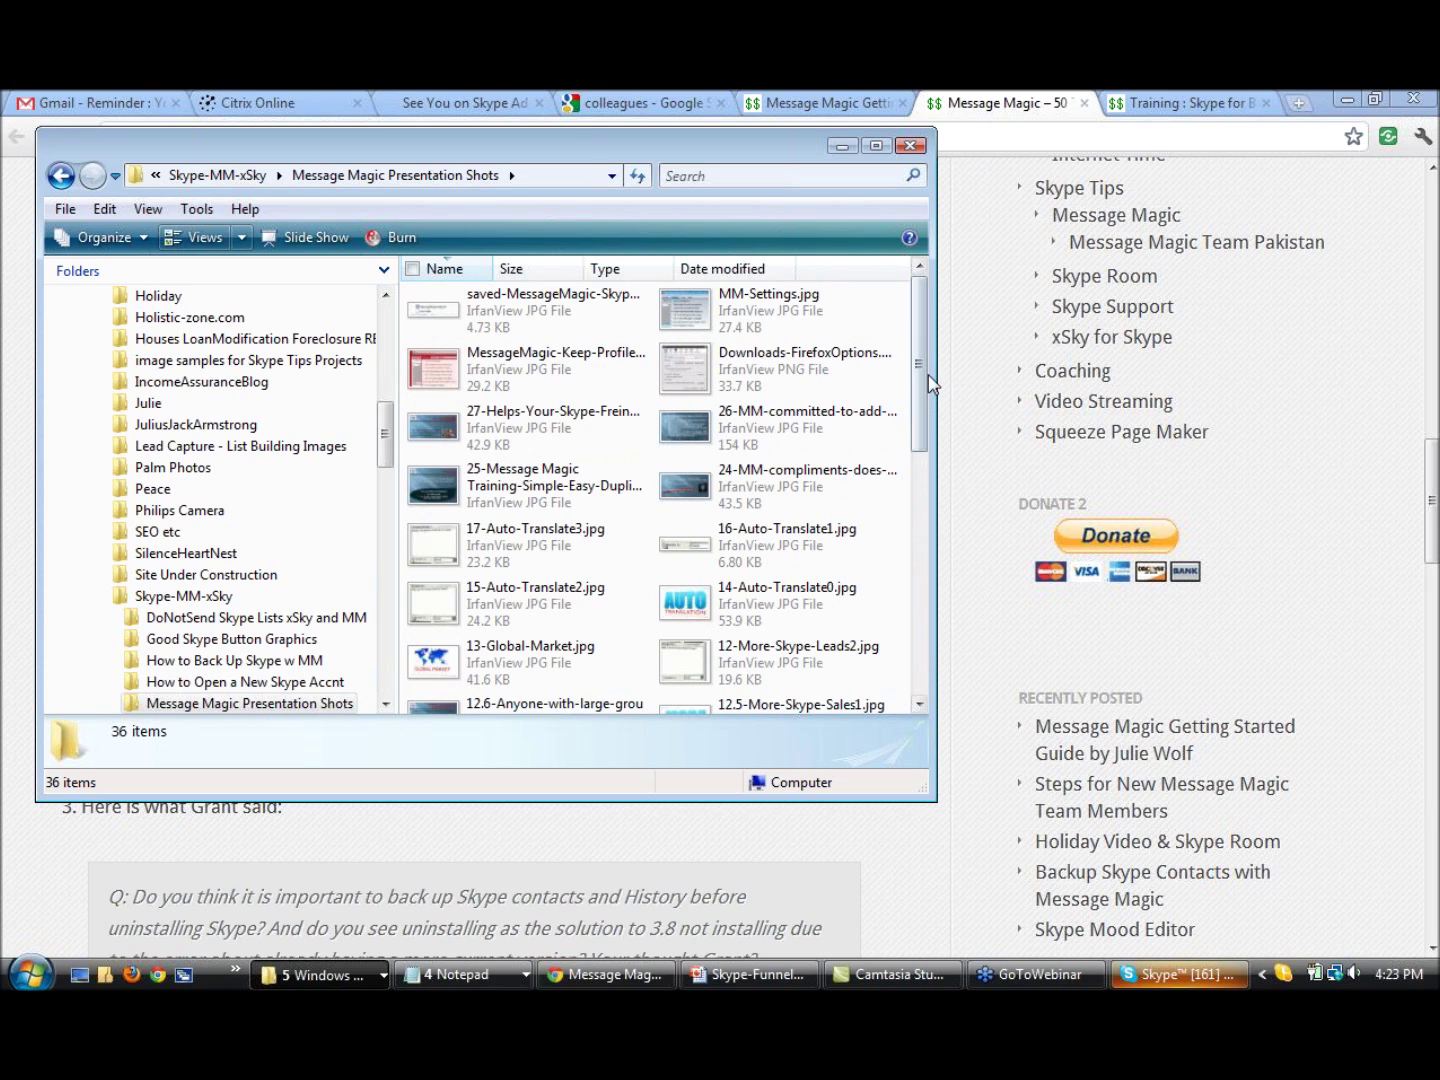
{"action": "scroll", "coordinate": [927, 385], "scroll_direction": "down", "scroll_amount": 1}
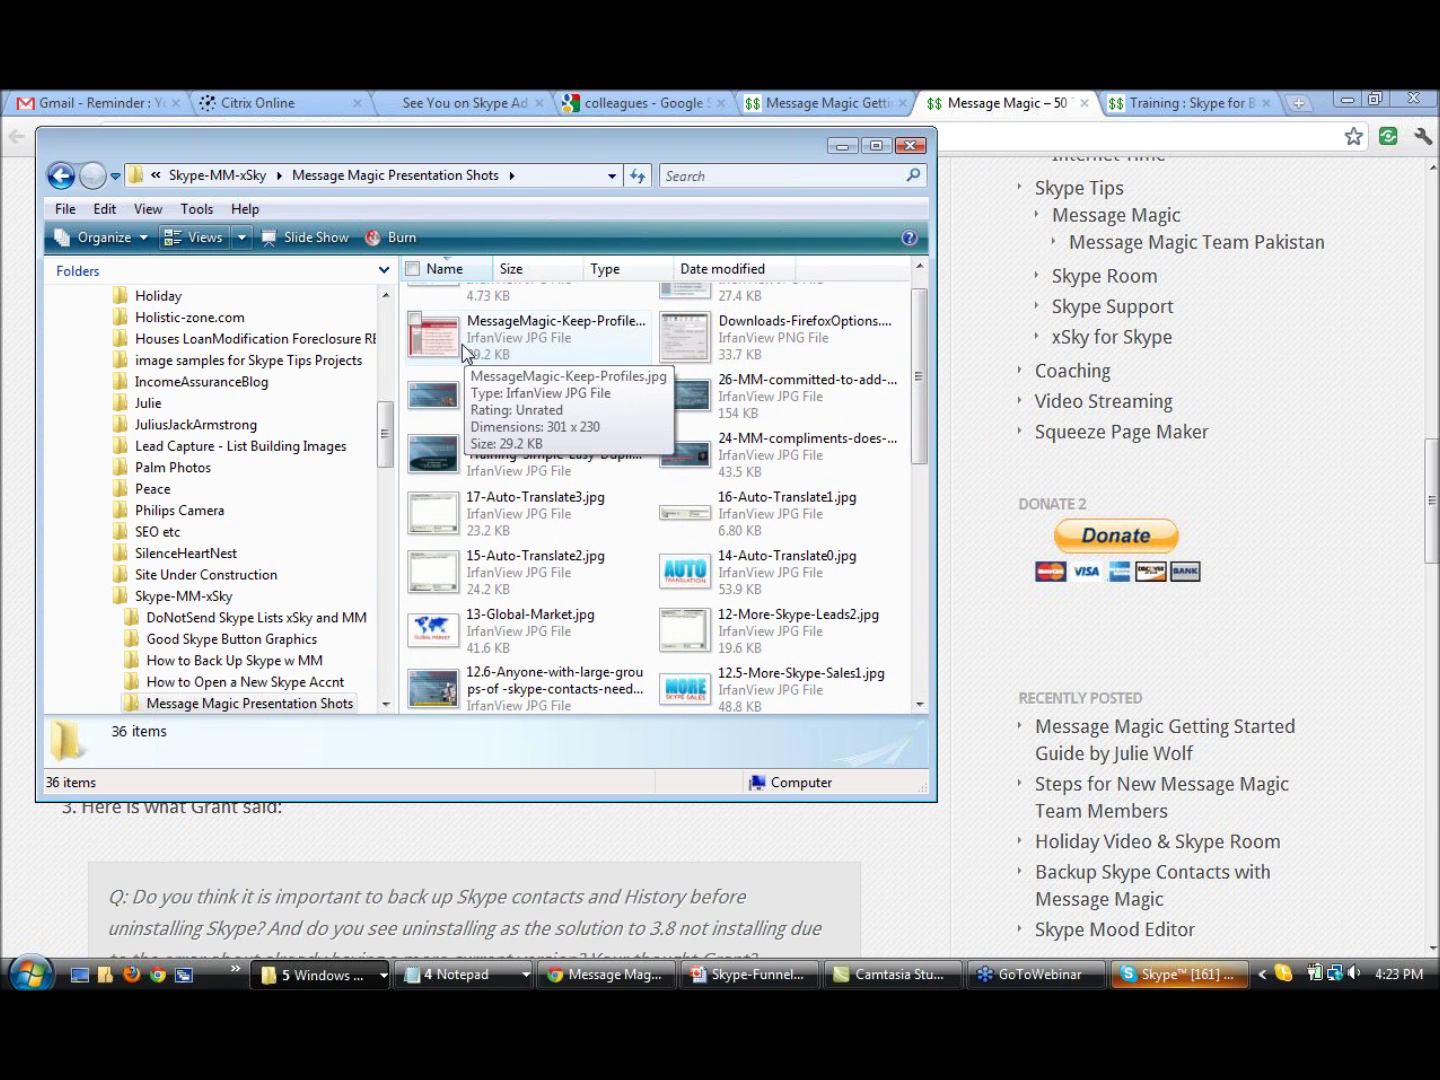
{"action": "left_click", "coordinate": [463, 351]}
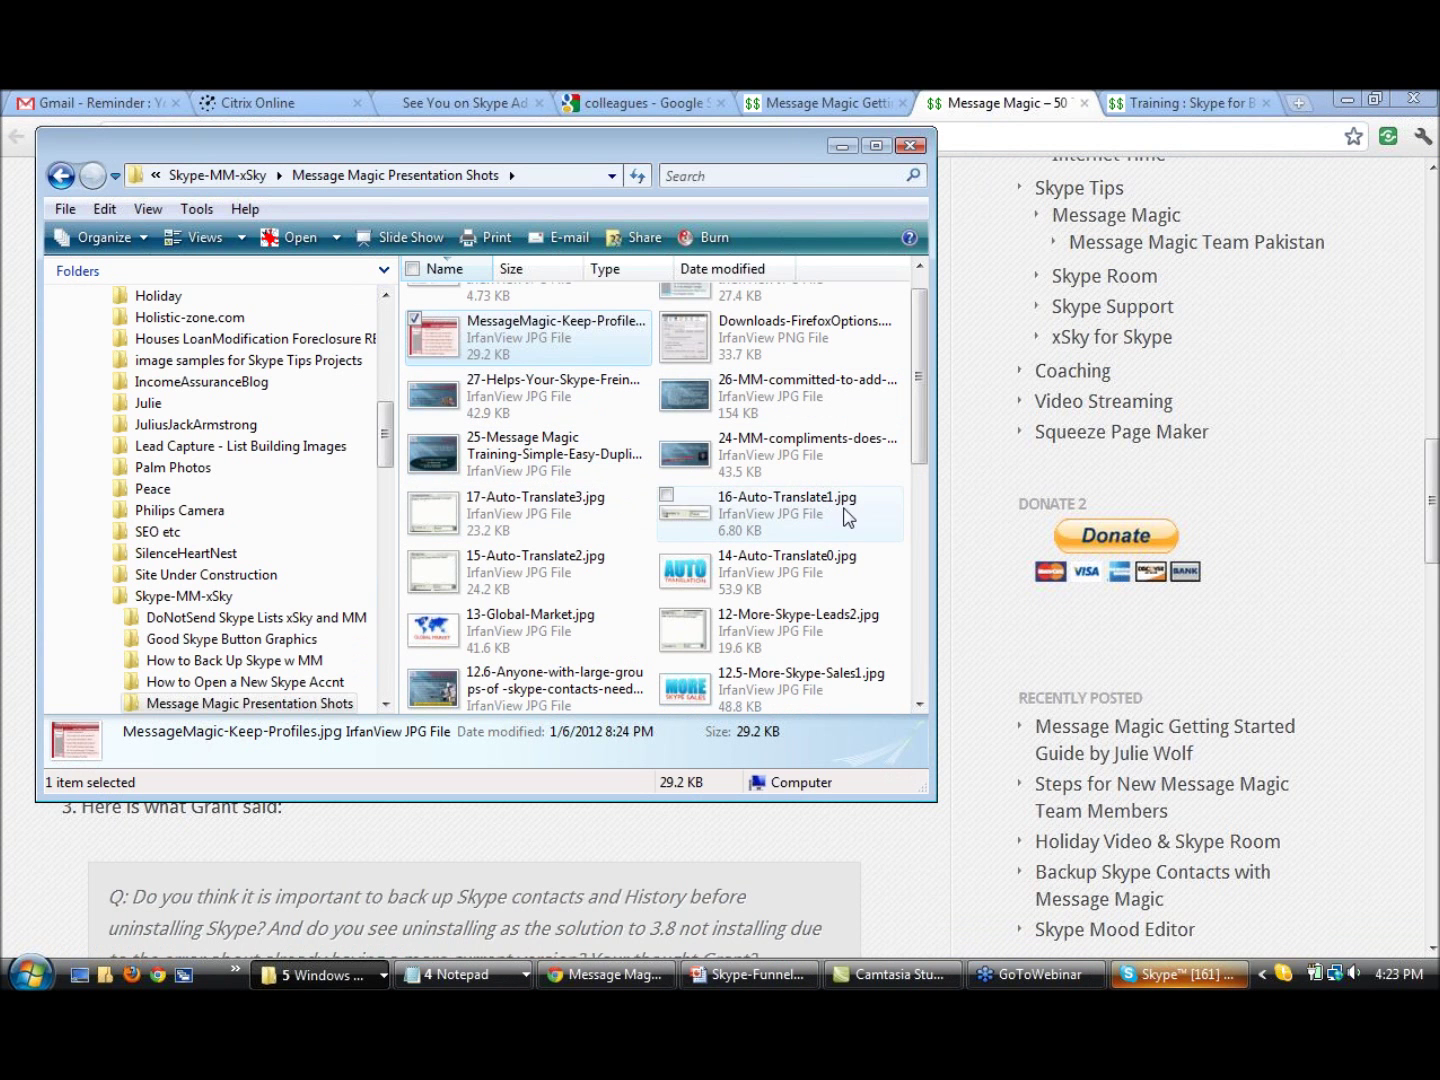
{"action": "scroll", "coordinate": [922, 428], "scroll_direction": "down", "scroll_amount": 1}
{"action": "left_click_drag", "start_coordinate": [923, 428], "coordinate": [921, 536]}
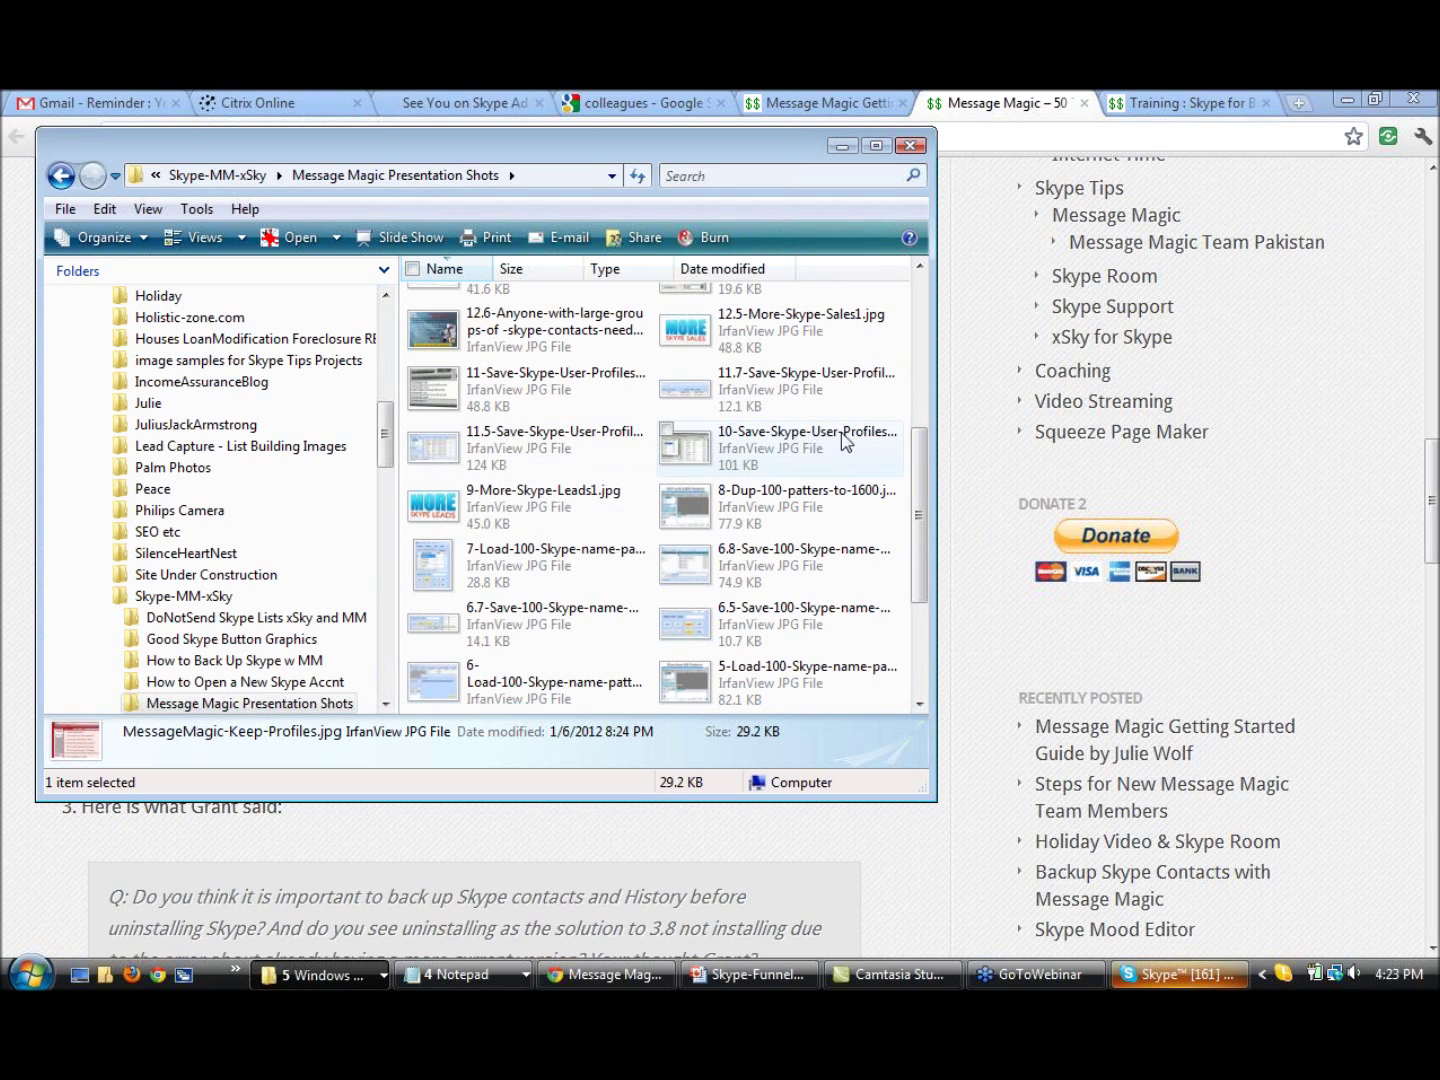
{"action": "left_click_drag", "start_coordinate": [925, 482], "coordinate": [924, 559]}
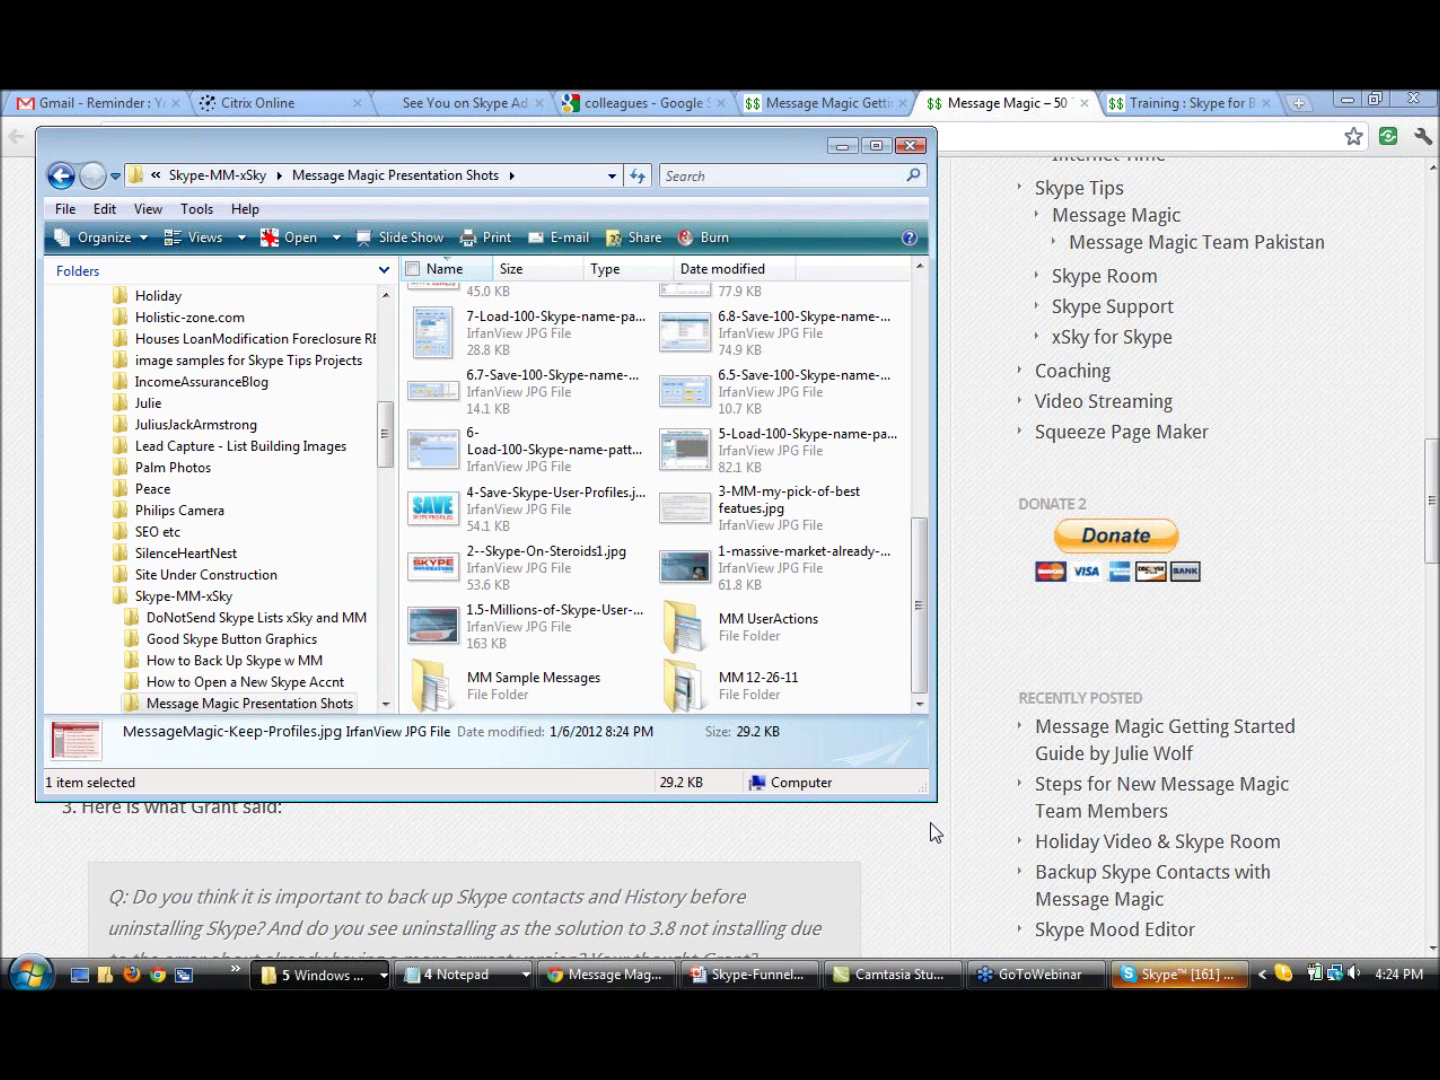
Enlarge the folder window so the thumbnails fit in three columns
{"action": "left_click_drag", "start_coordinate": [934, 796], "coordinate": [1028, 833]}
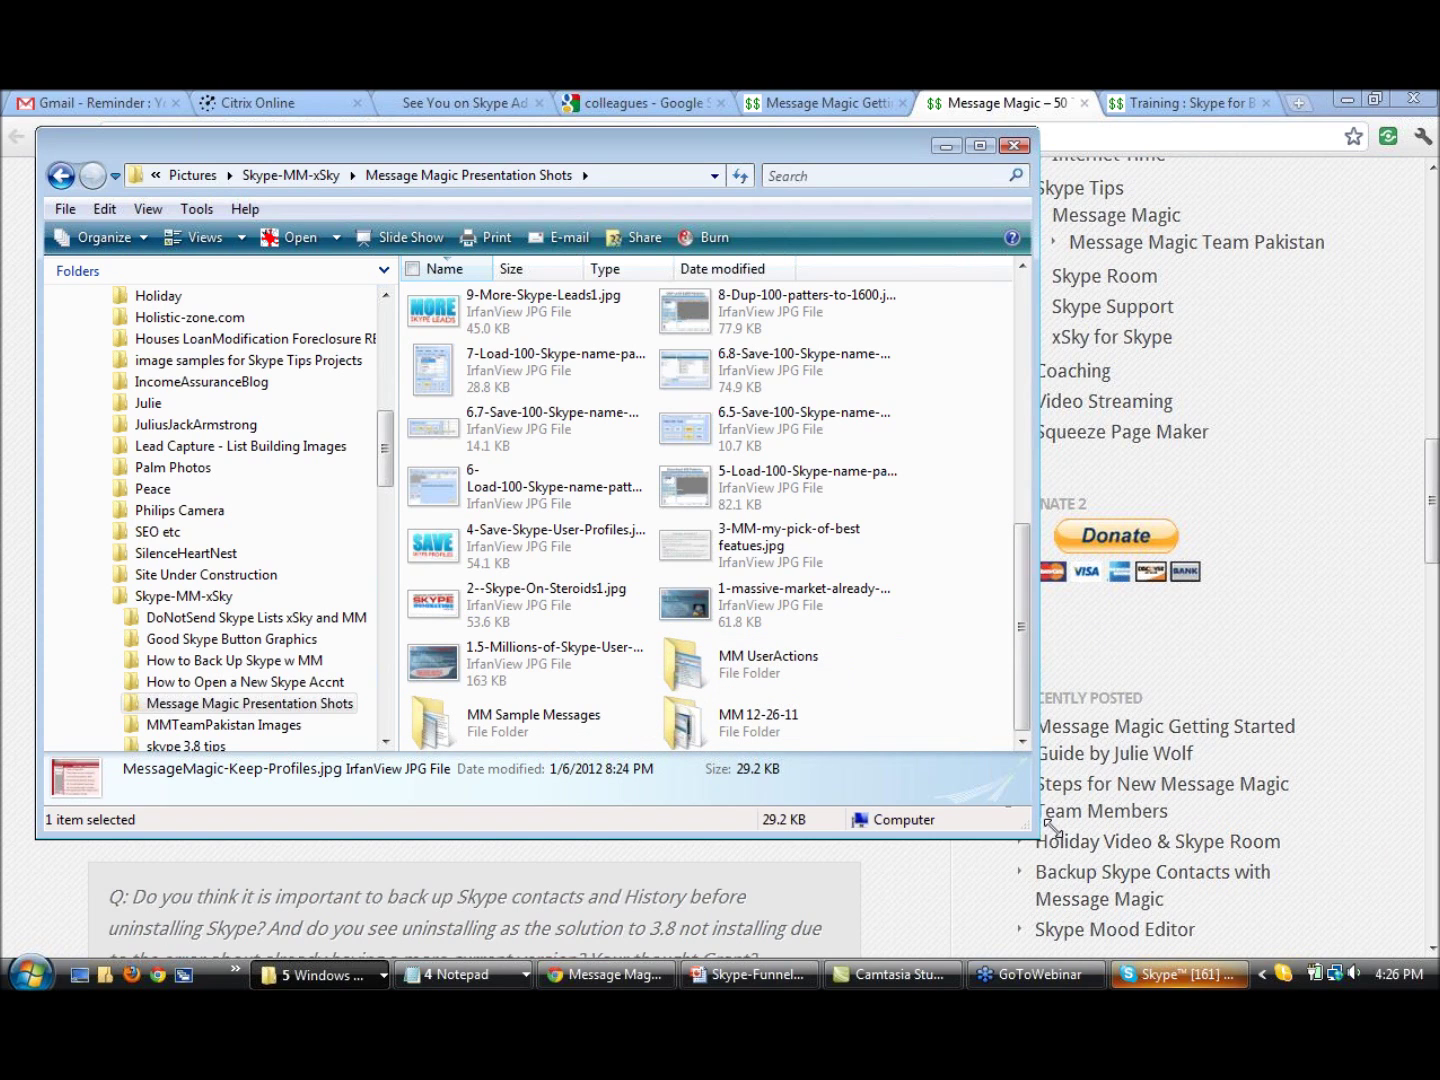
{"action": "left_click_drag", "start_coordinate": [1050, 826], "coordinate": [1193, 843]}
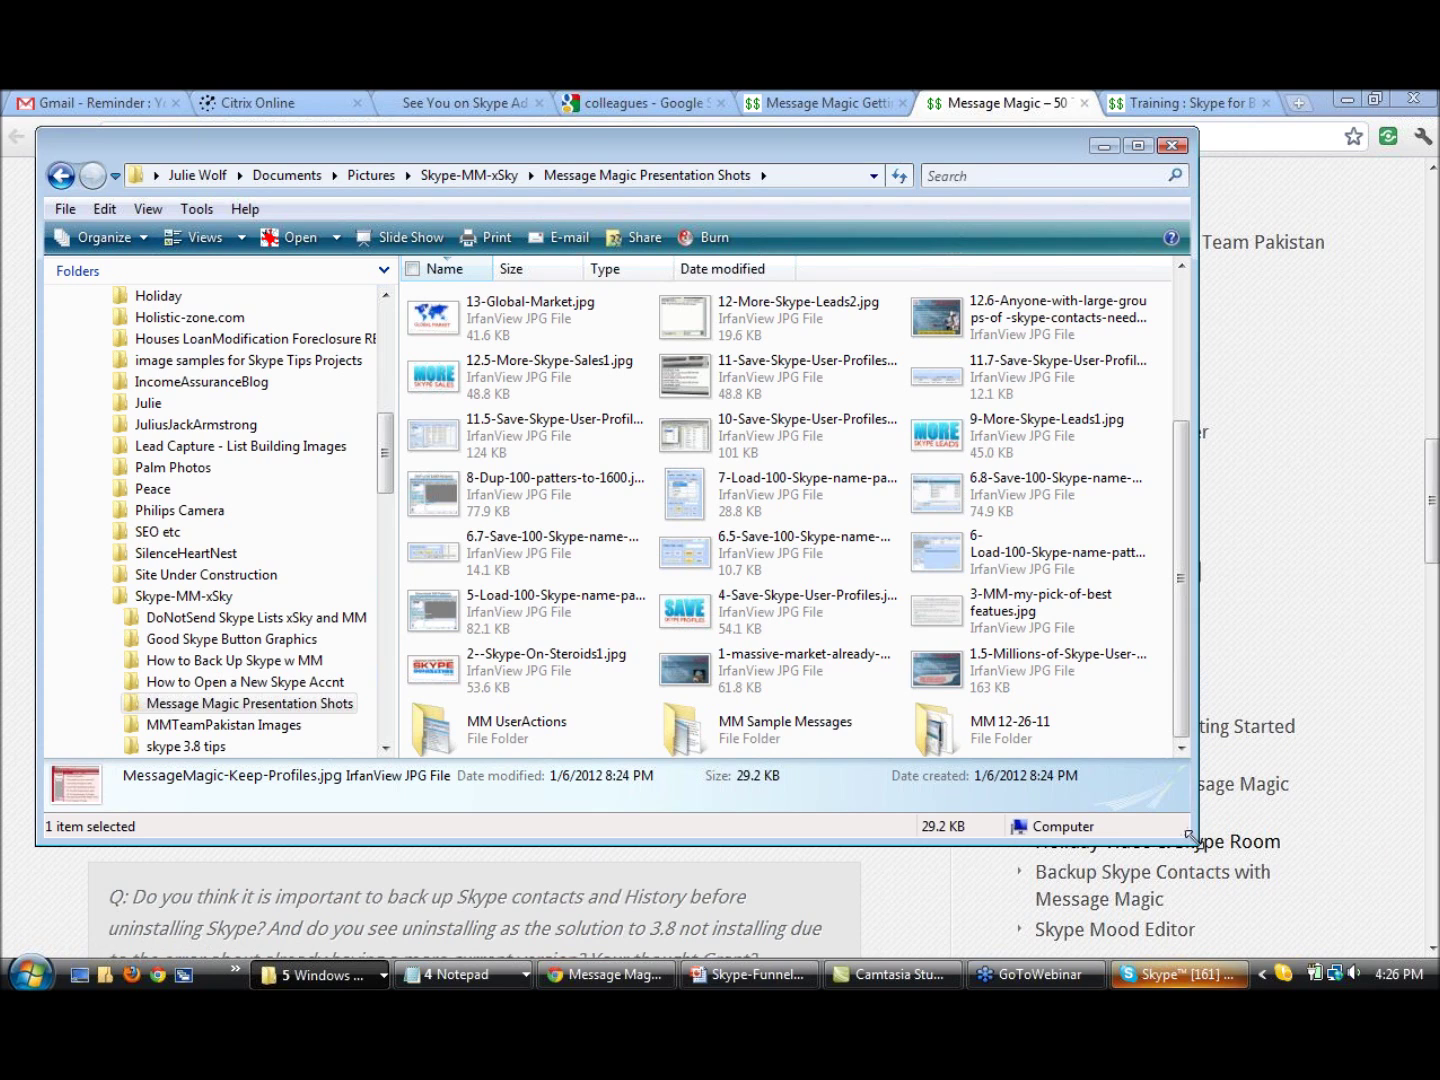
{"action": "left_click_drag", "start_coordinate": [1191, 838], "coordinate": [1291, 815]}
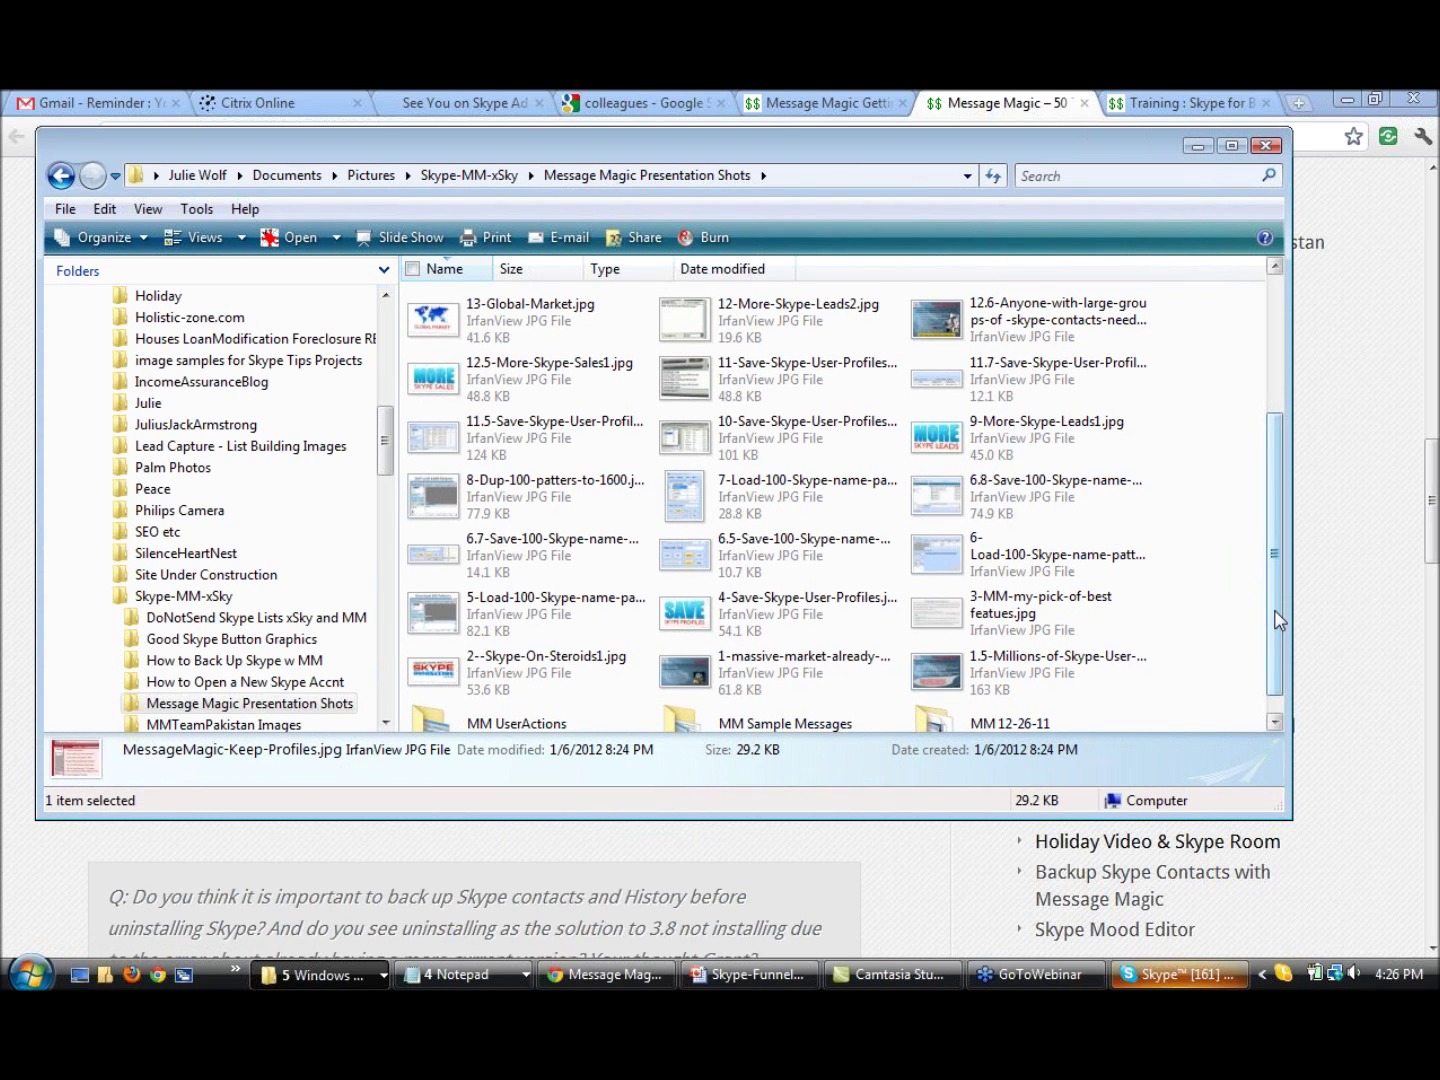
Open the MM UserActions subfolder of Message Magic Presentation Shots and launch the image message-magic-add-contacts.jpg
{"action": "left_click_drag", "start_coordinate": [1268, 535], "coordinate": [1262, 404]}
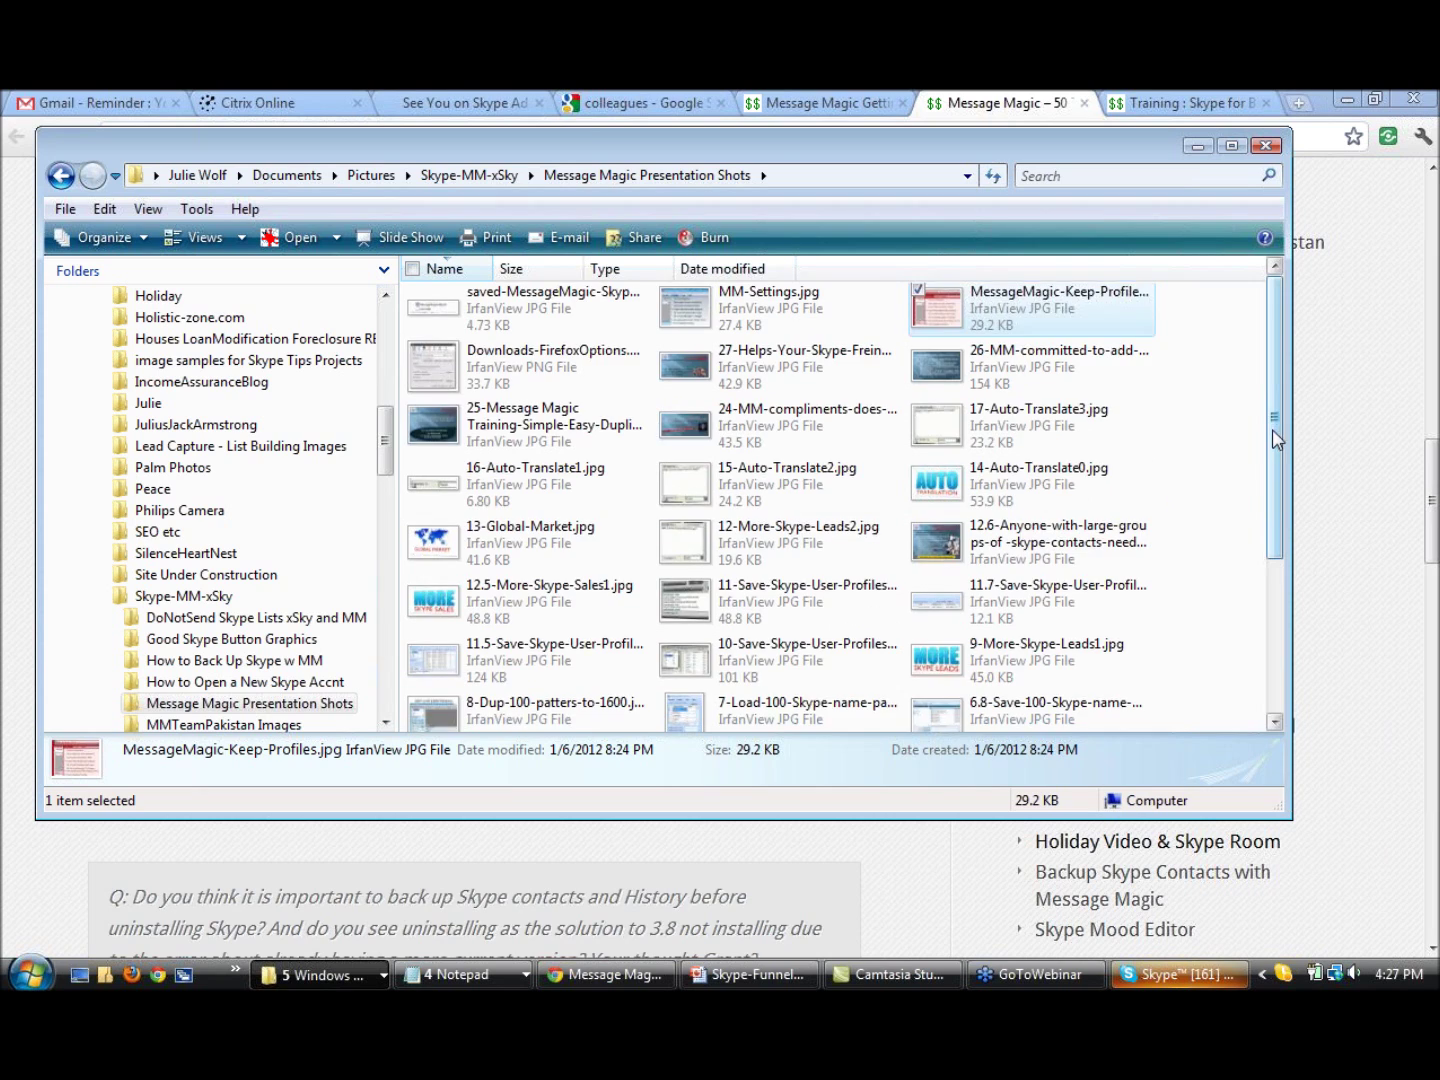
{"action": "left_click_drag", "start_coordinate": [1274, 429], "coordinate": [1204, 675]}
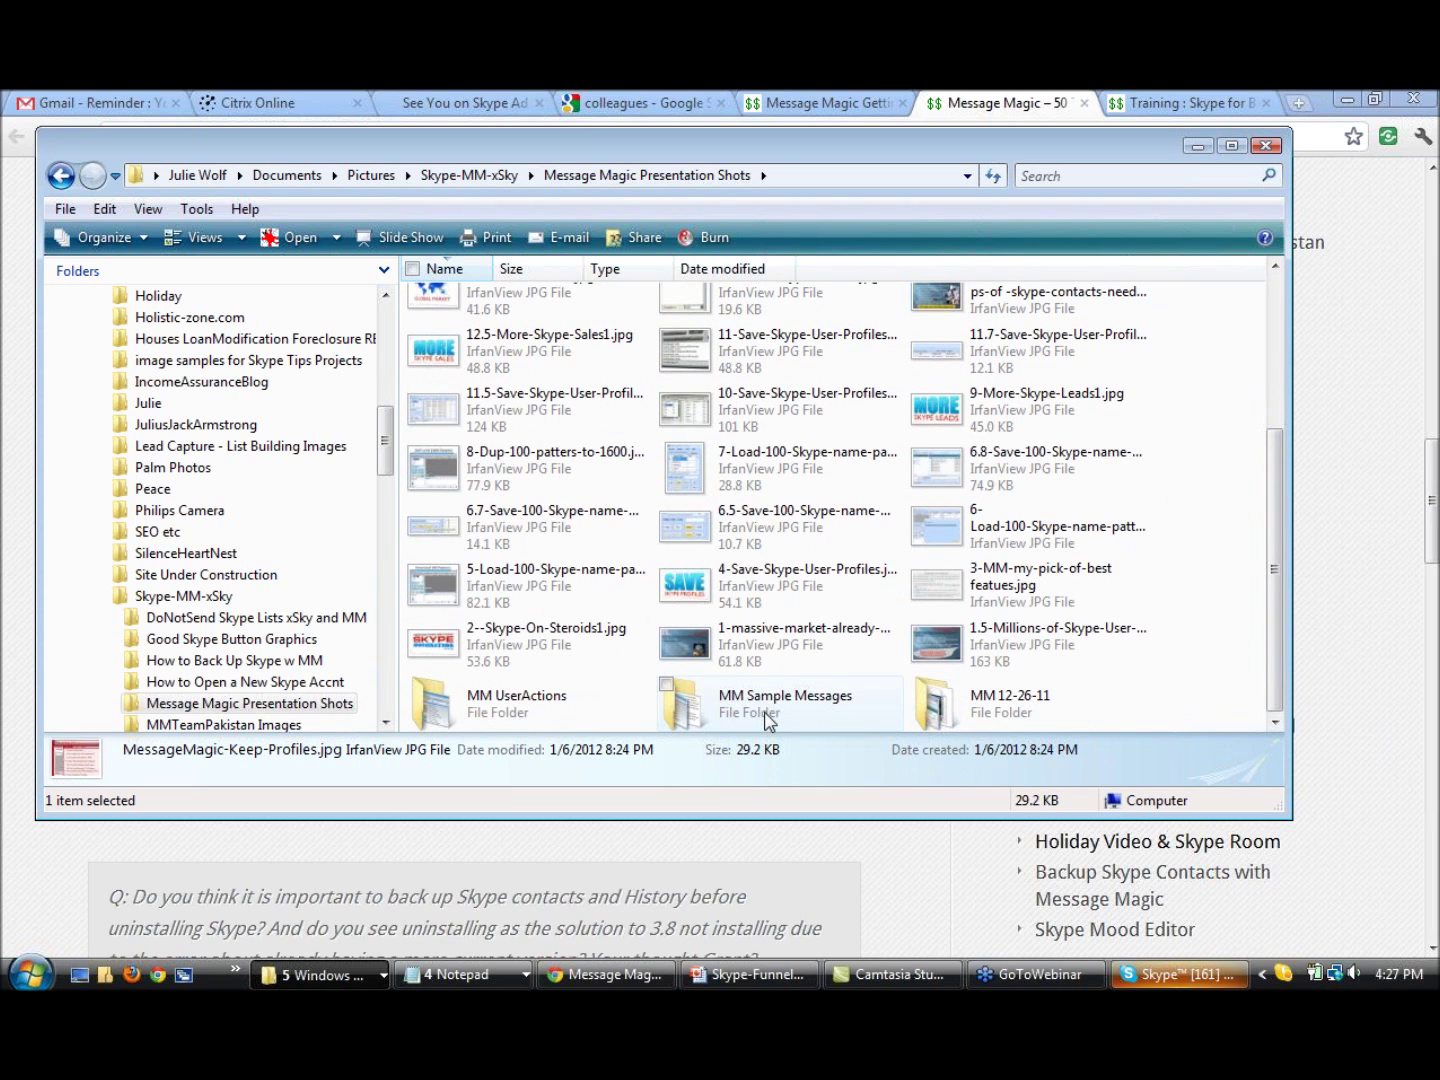
{"action": "double_click", "coordinate": [487, 710]}
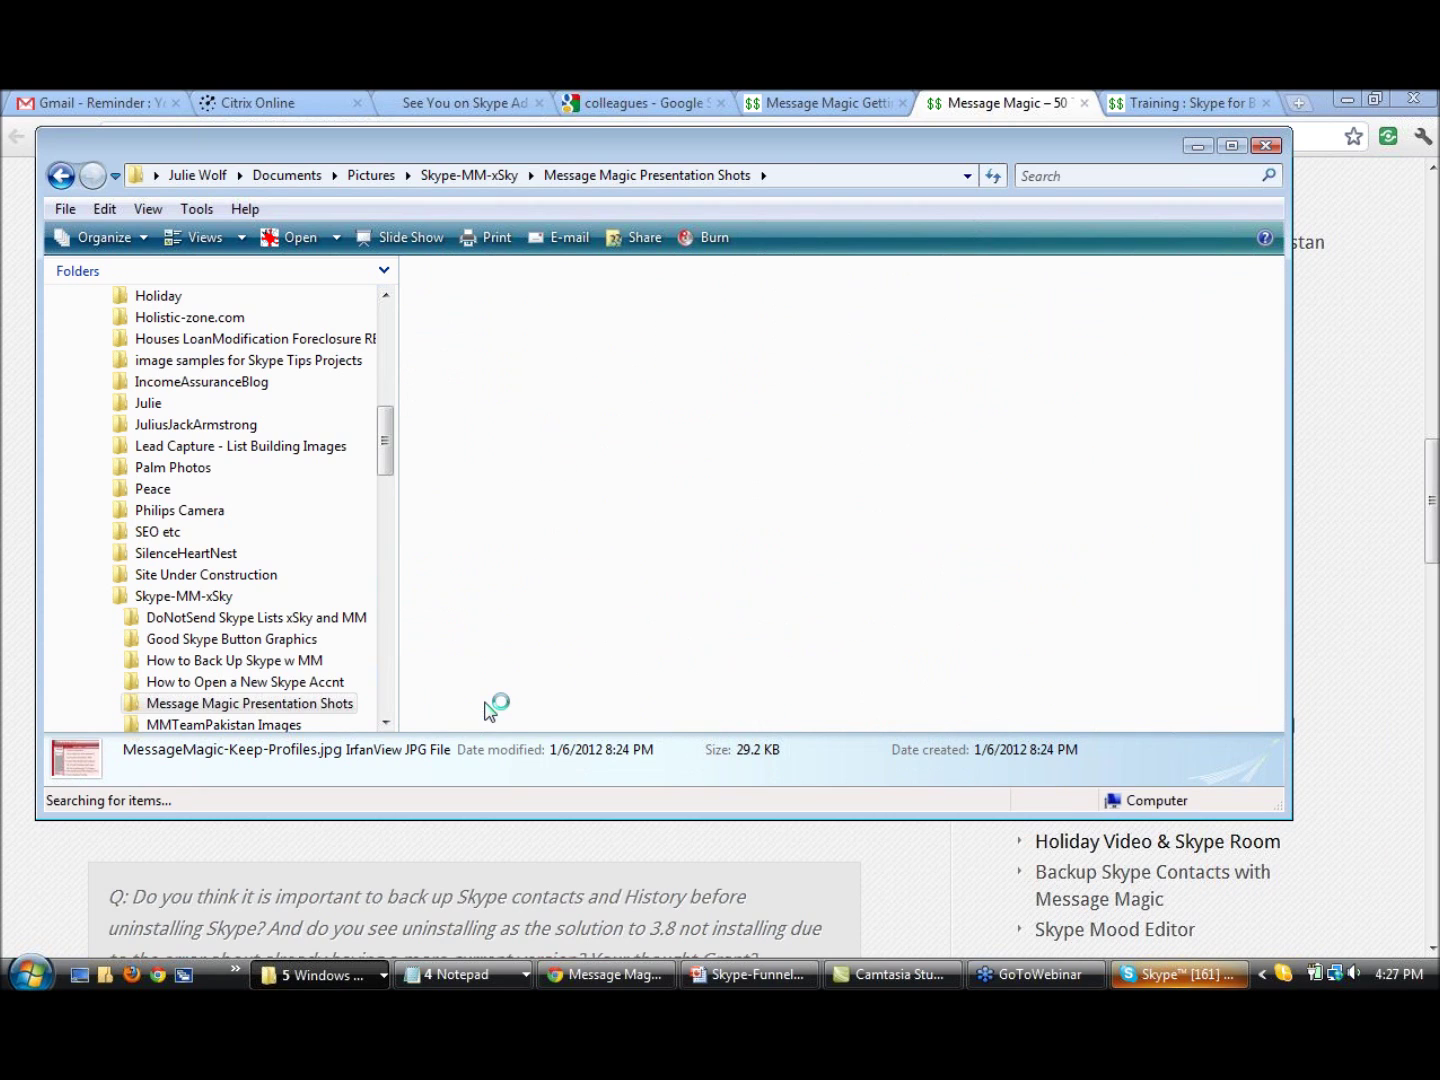
{"action": "double_click", "coordinate": [528, 295]}
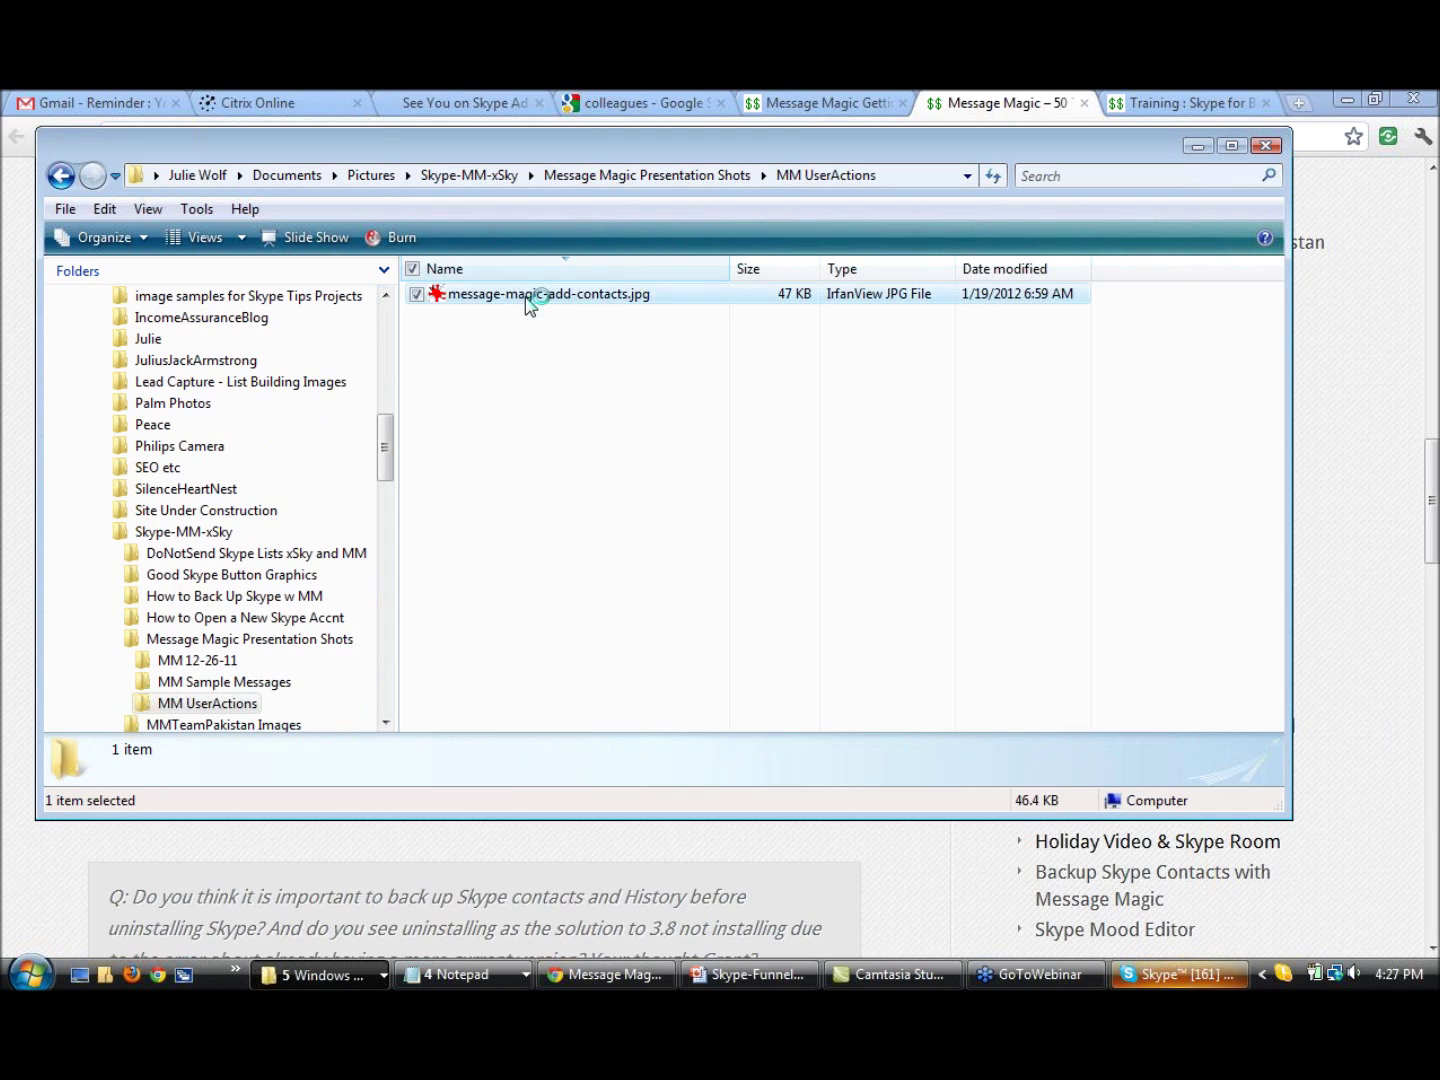